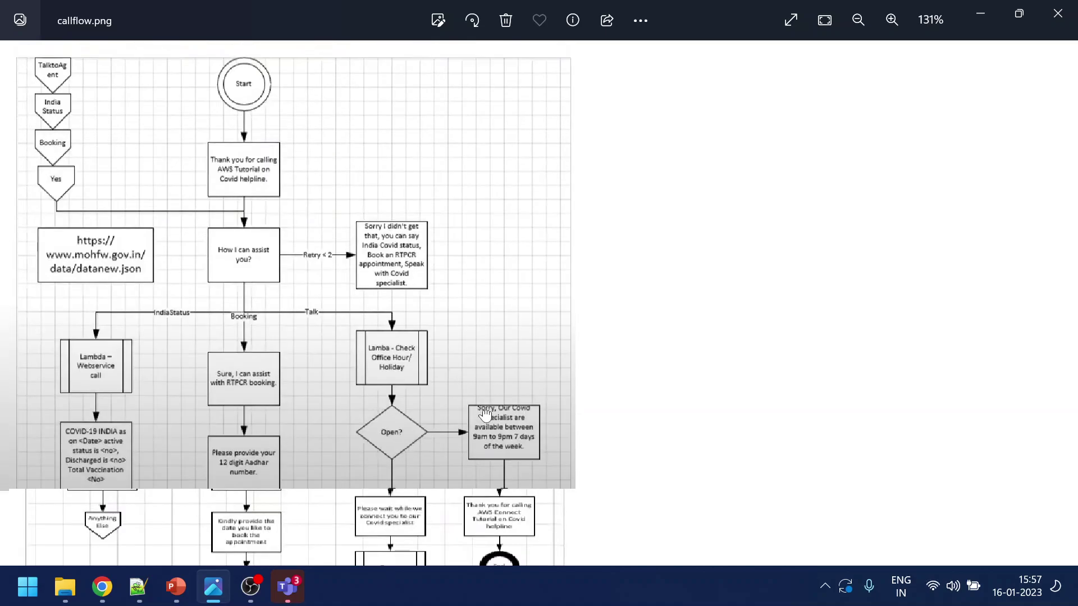
Pan down callflow.png in Photos, then switch to the Amazon Lex Bots page in Chrome
drag(485, 414, 525, 236)
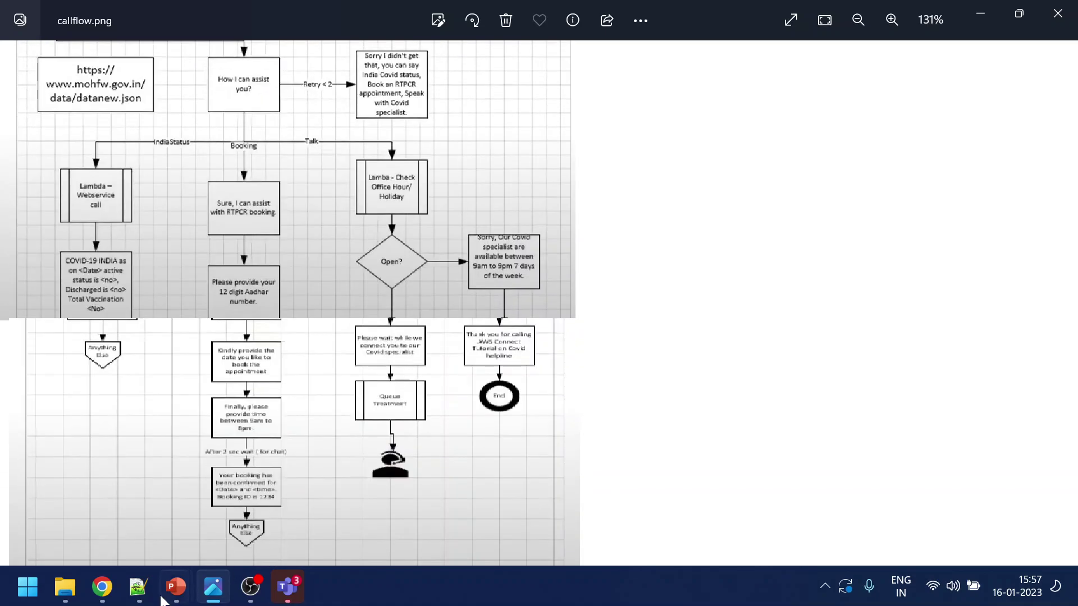
mouse_move(102, 587)
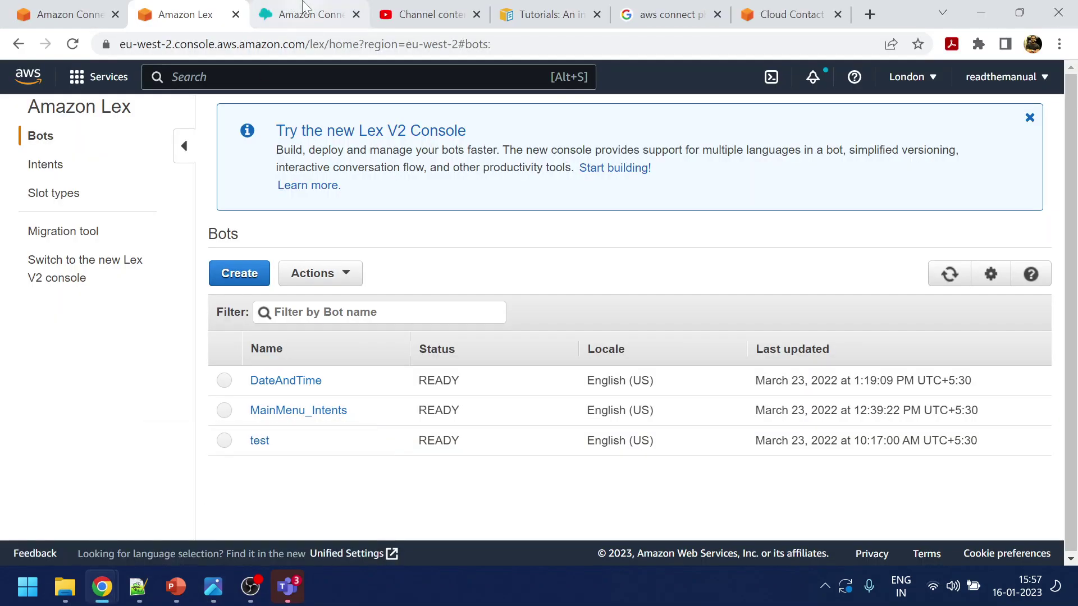
Open MainMenu_IVR from the Amazon Connect Contact flows list
click(306, 8)
scroll(135, 486, down, 1)
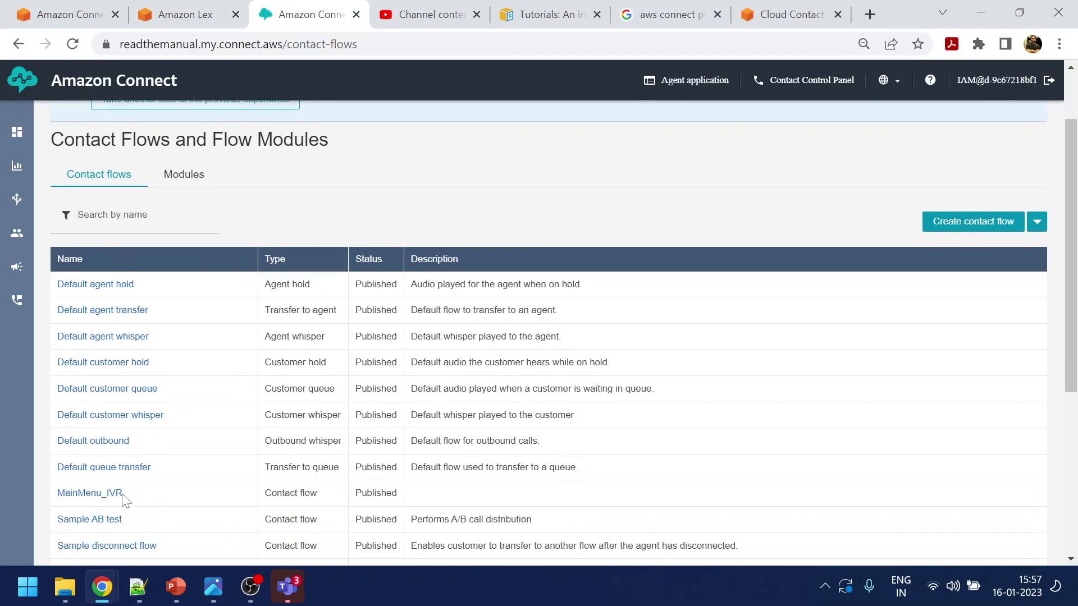
click(107, 493)
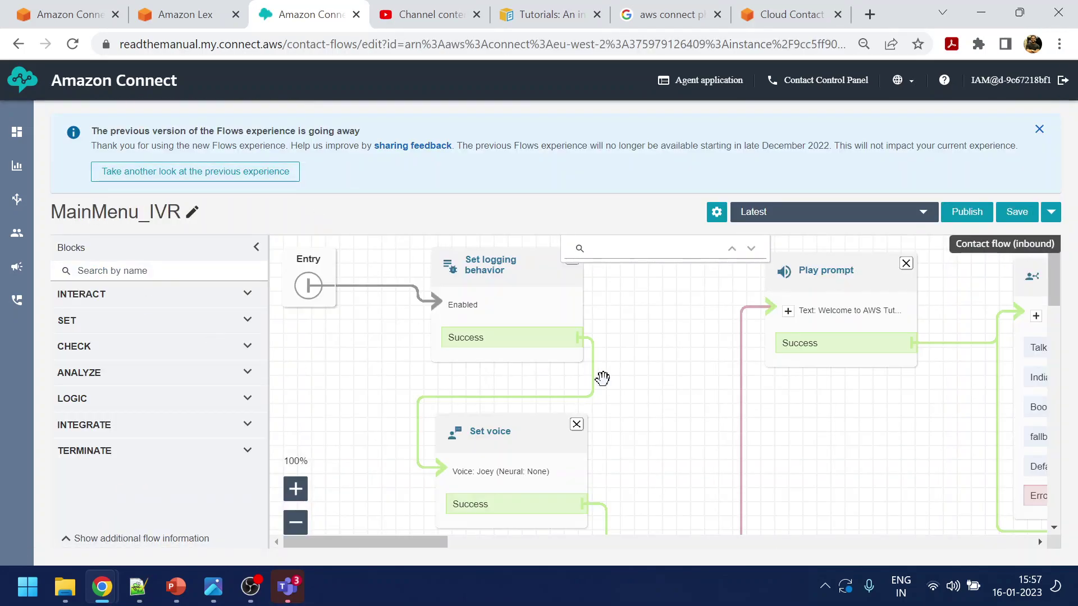
Zoom out, shift the Disconnect block right, and dismiss the previous Flows experience notice
click(296, 524)
click(296, 523)
click(296, 523)
click(296, 524)
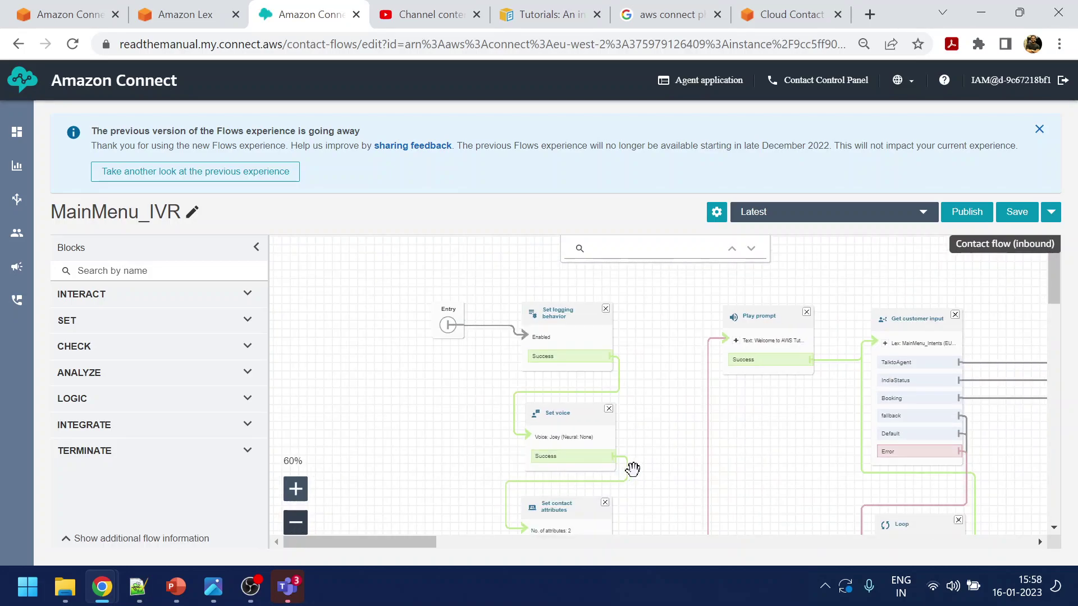
drag(633, 470, 579, 401)
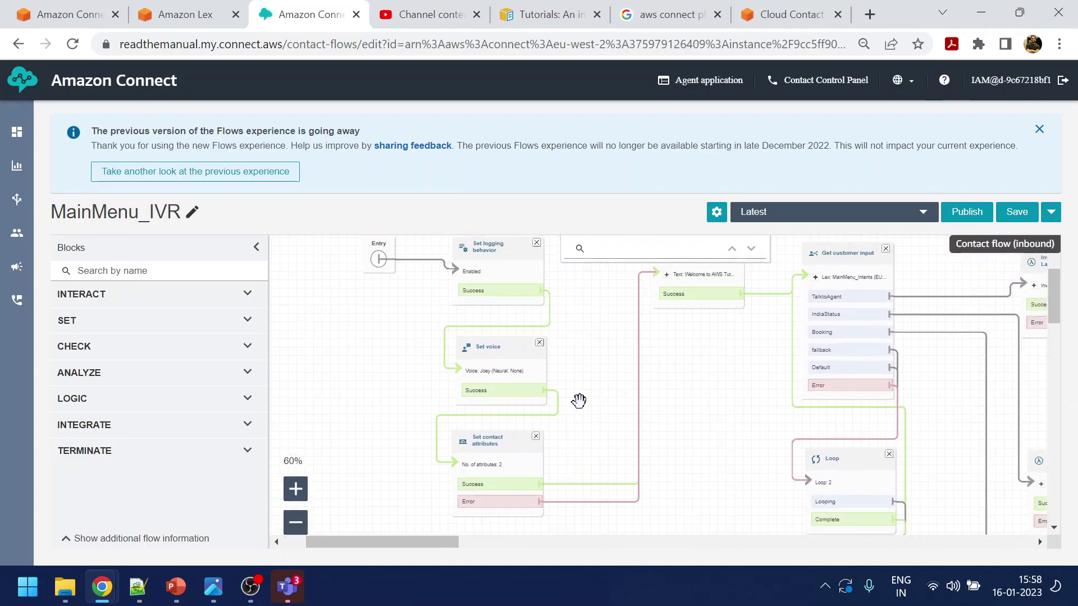
click(296, 523)
click(296, 524)
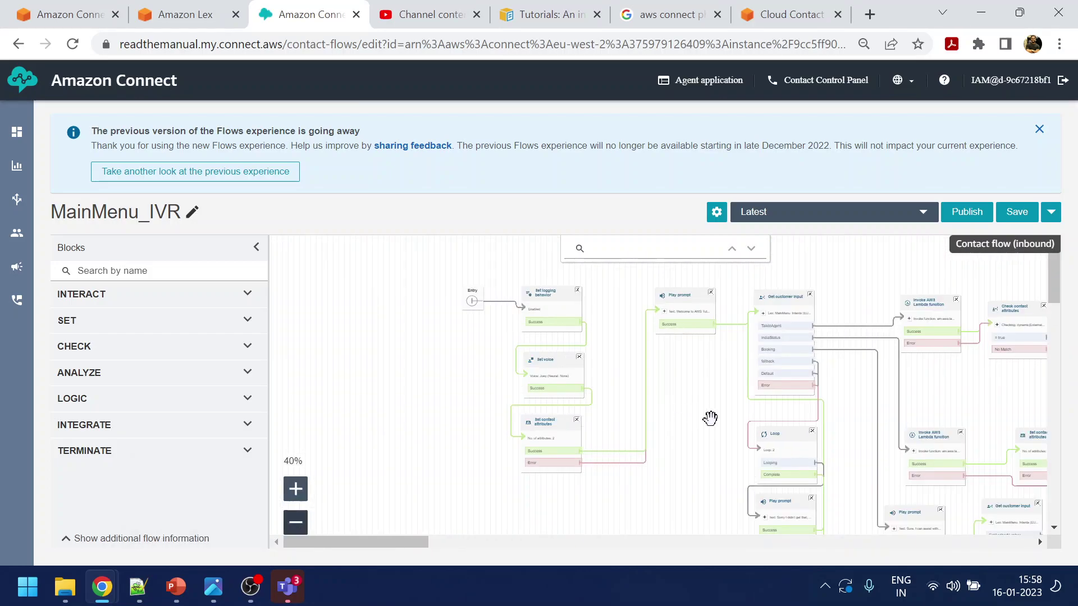
drag(709, 419, 496, 430)
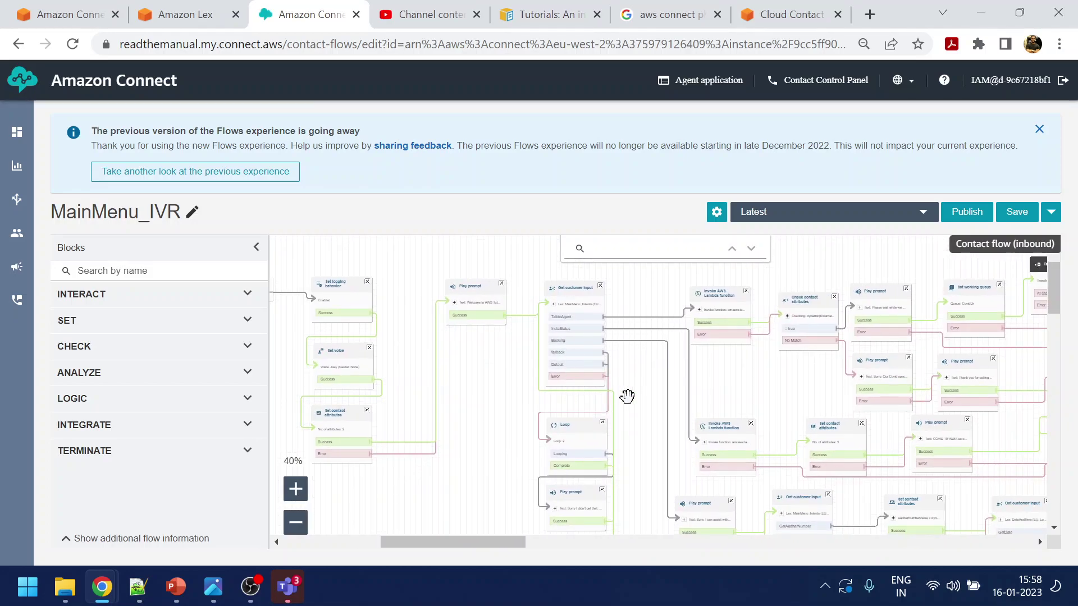
drag(632, 395, 554, 399)
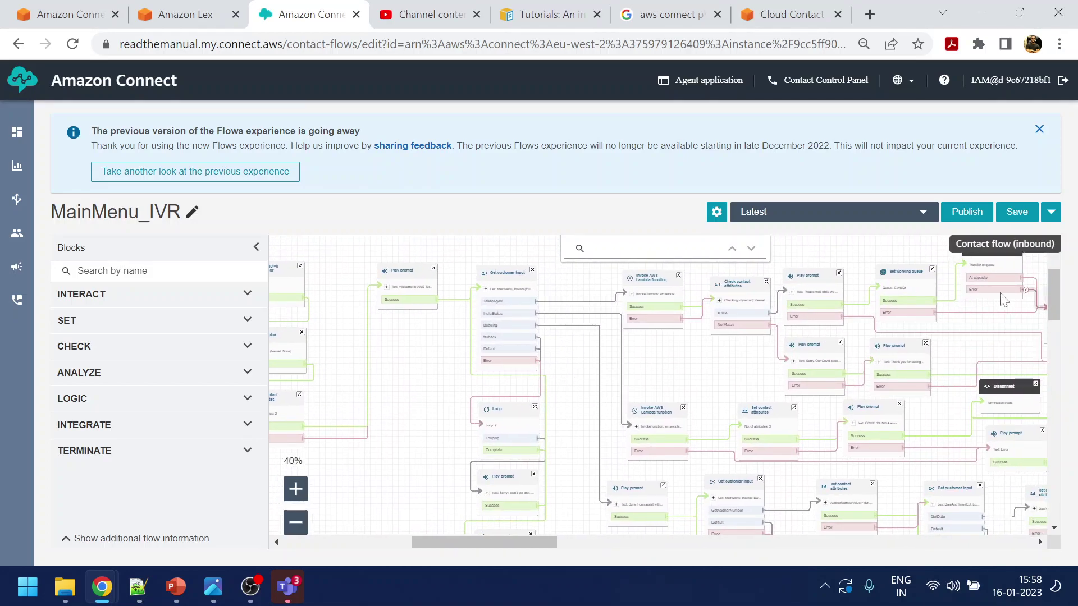
drag(955, 365, 859, 363)
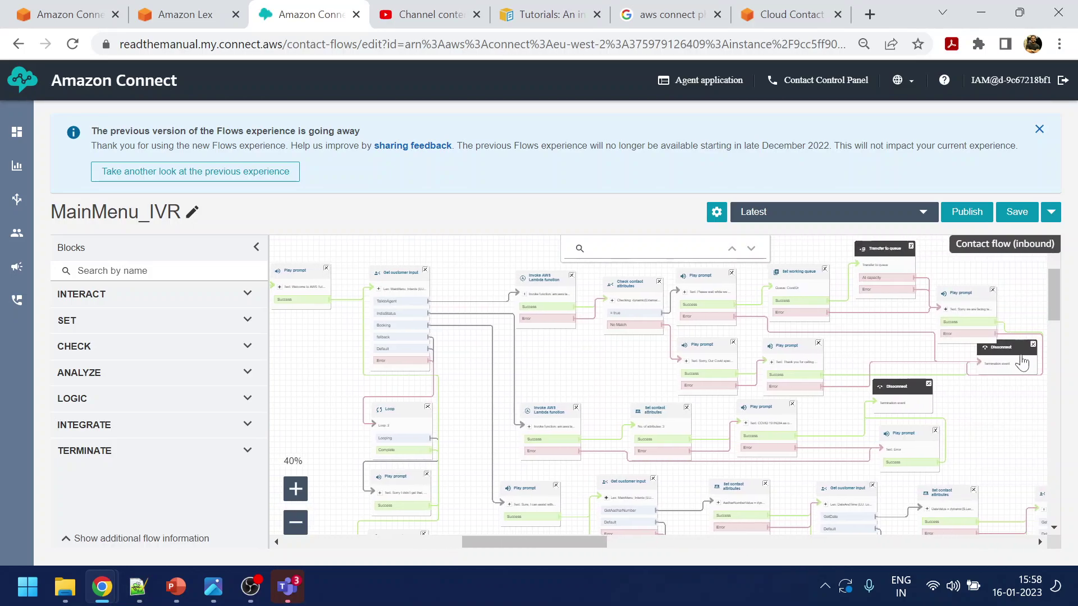
drag(1018, 358, 1065, 354)
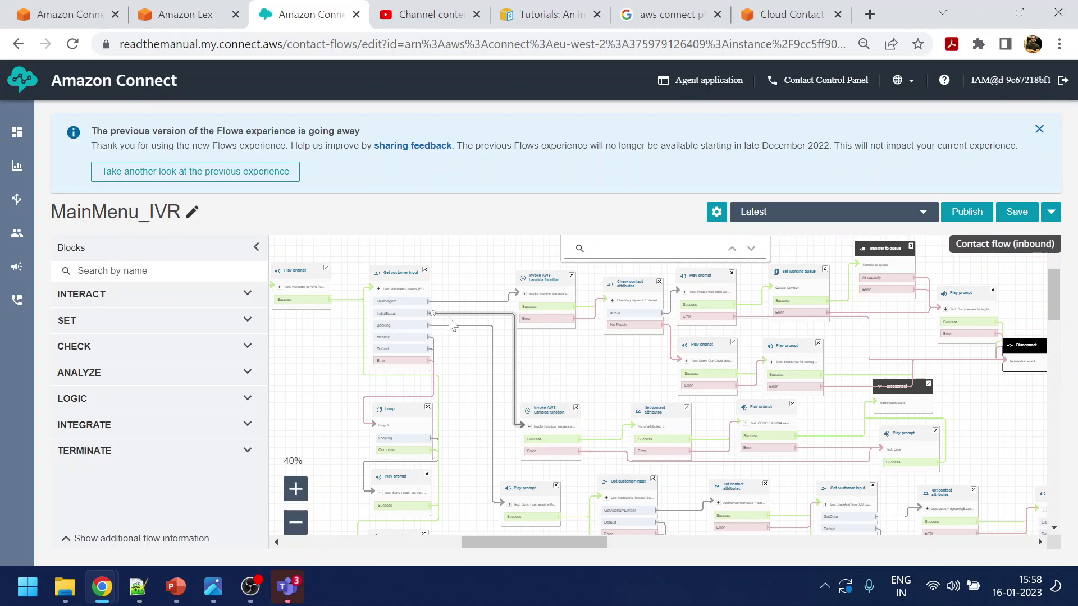
click(1040, 130)
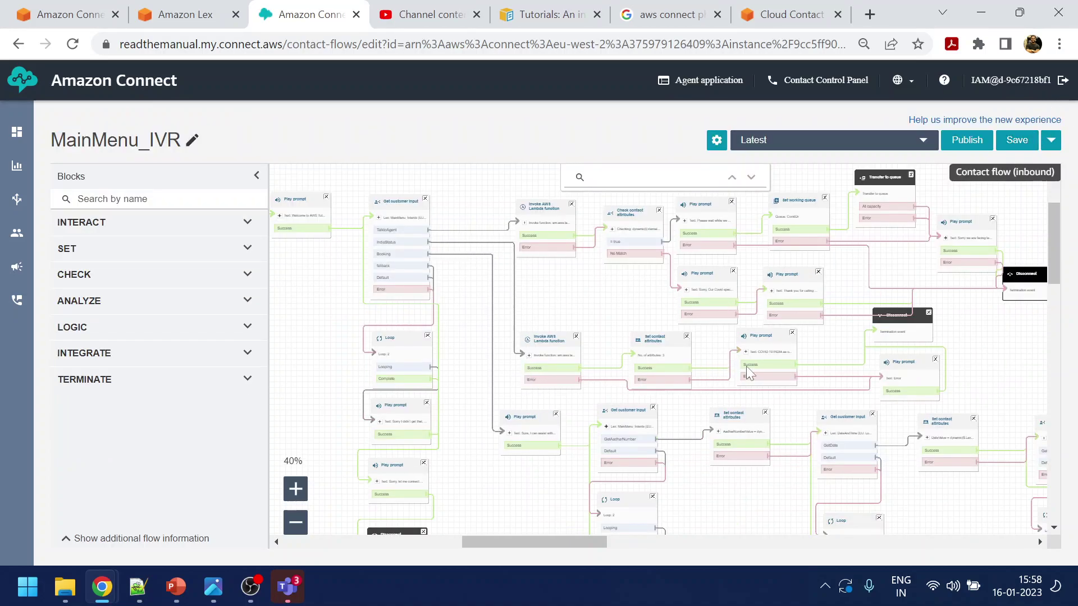
Move the Error prompt and its Disconnect block right, then pan along the booking path
drag(906, 368, 916, 367)
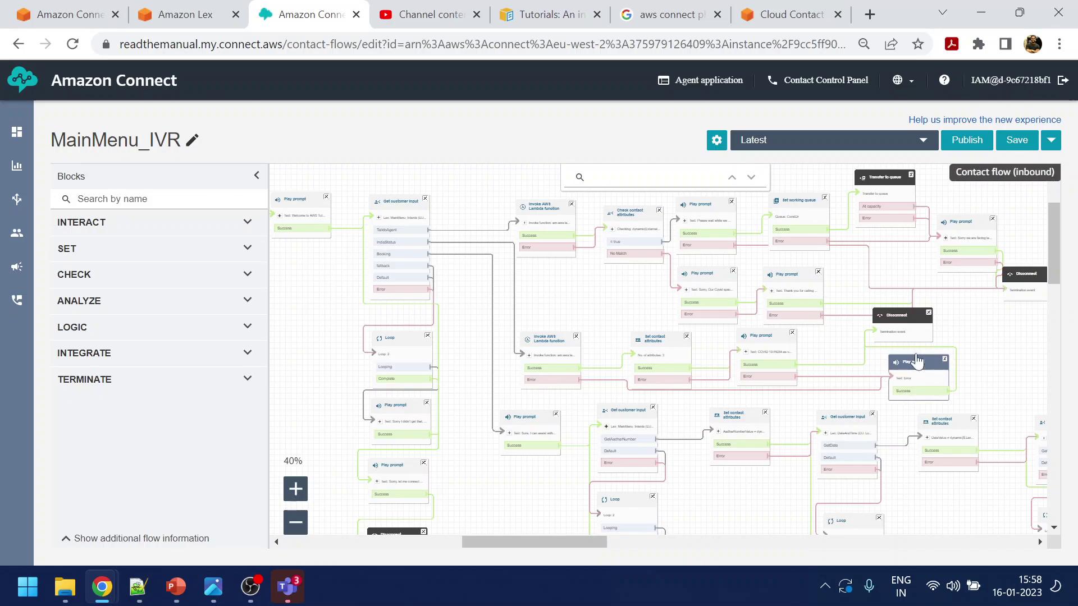
drag(910, 322, 1019, 333)
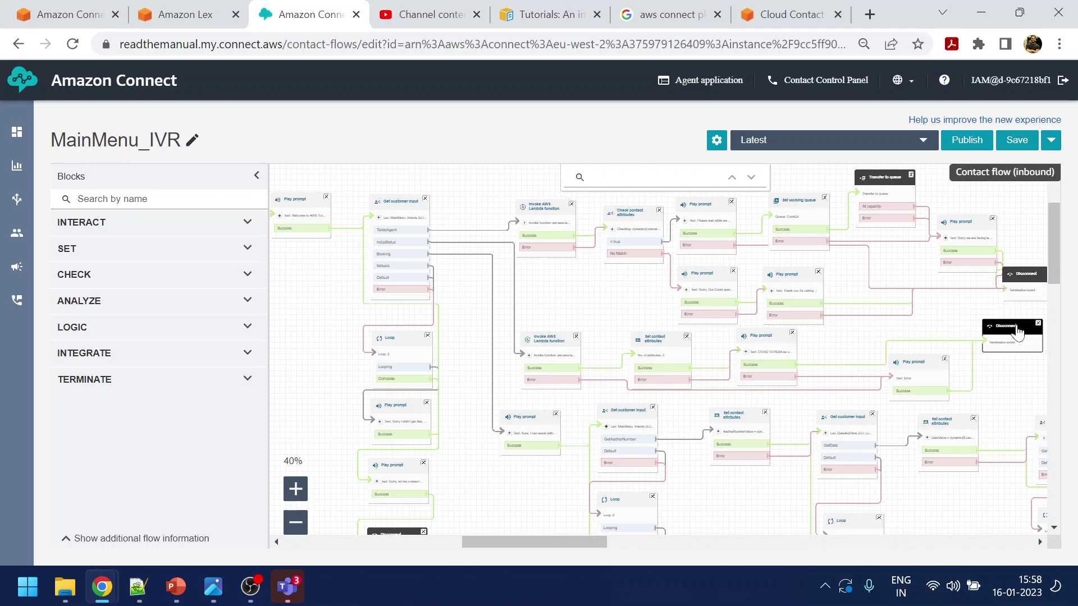
drag(973, 388, 795, 311)
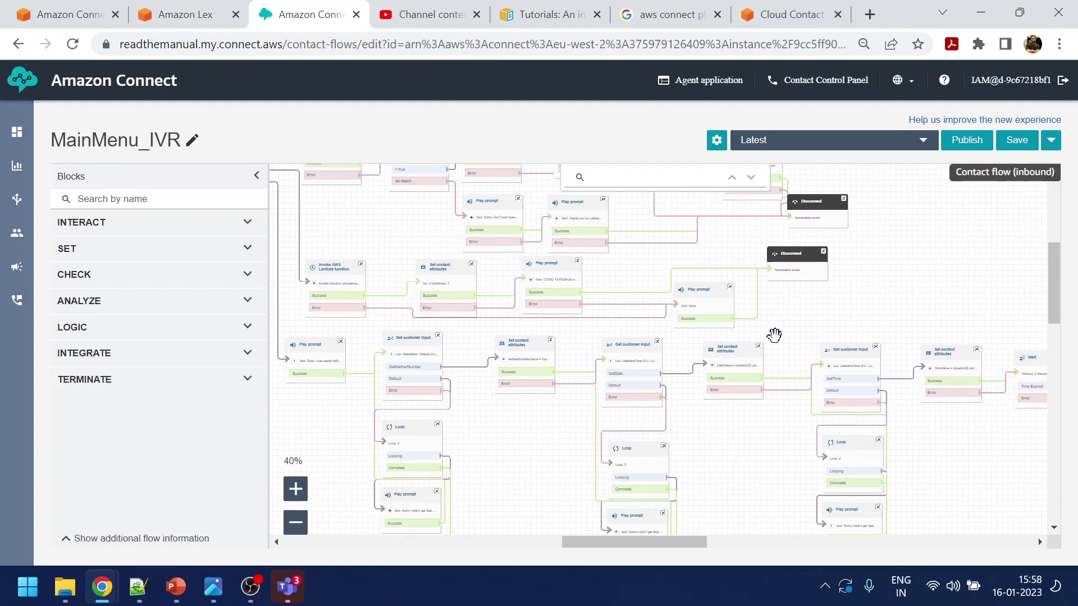
drag(746, 469, 547, 416)
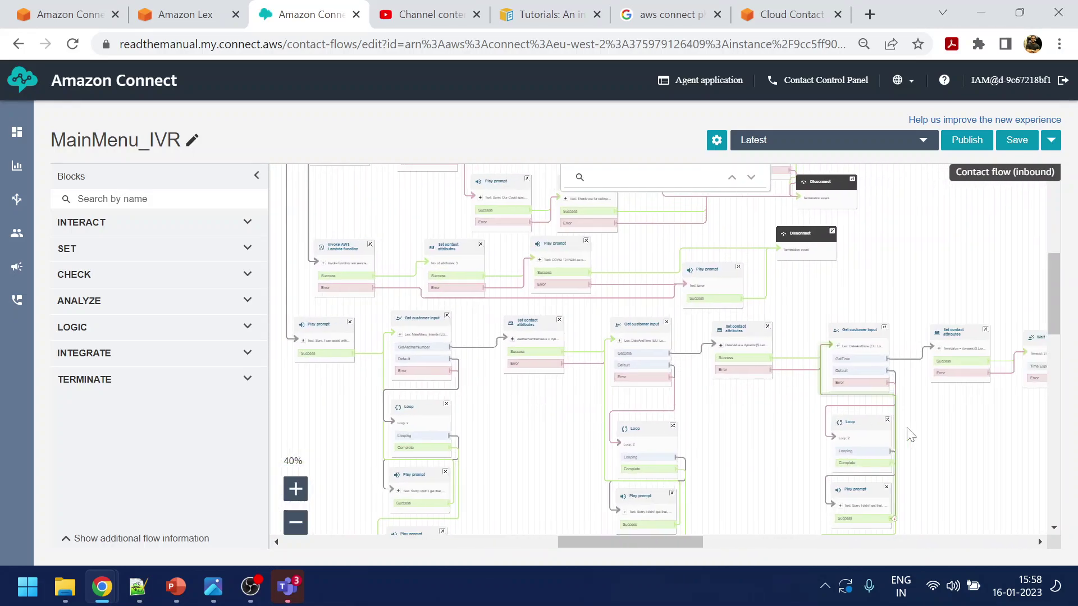
drag(862, 436, 544, 432)
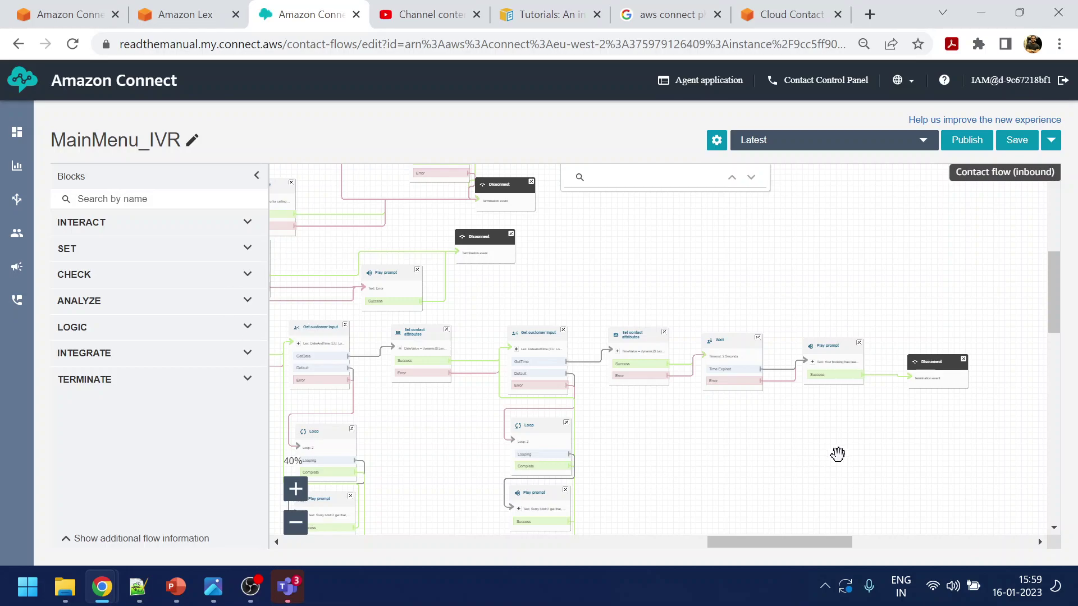
drag(838, 454, 806, 484)
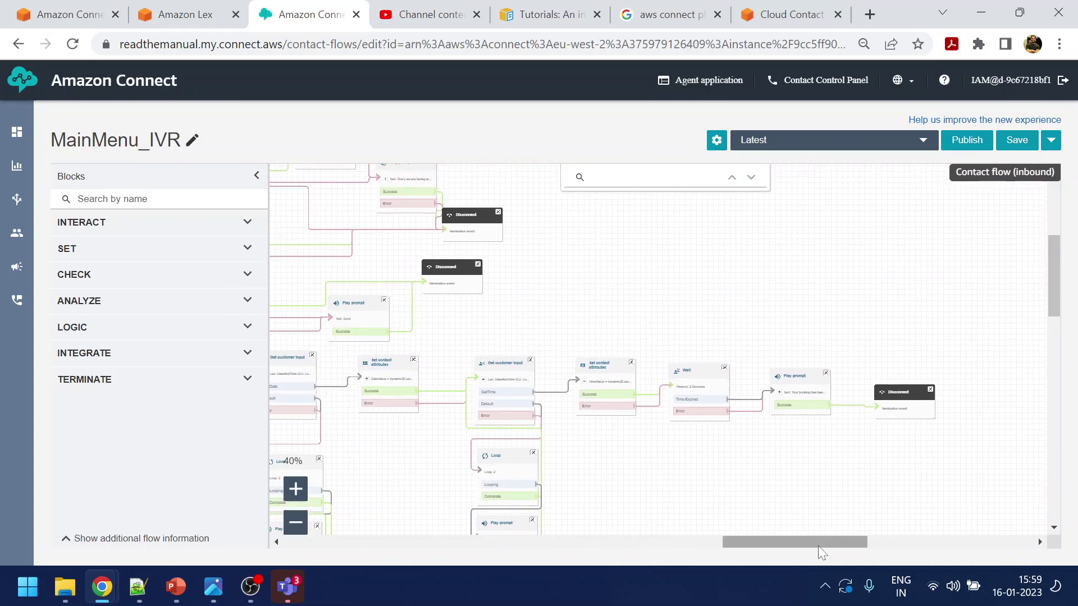
drag(819, 548, 569, 549)
drag(448, 260, 450, 332)
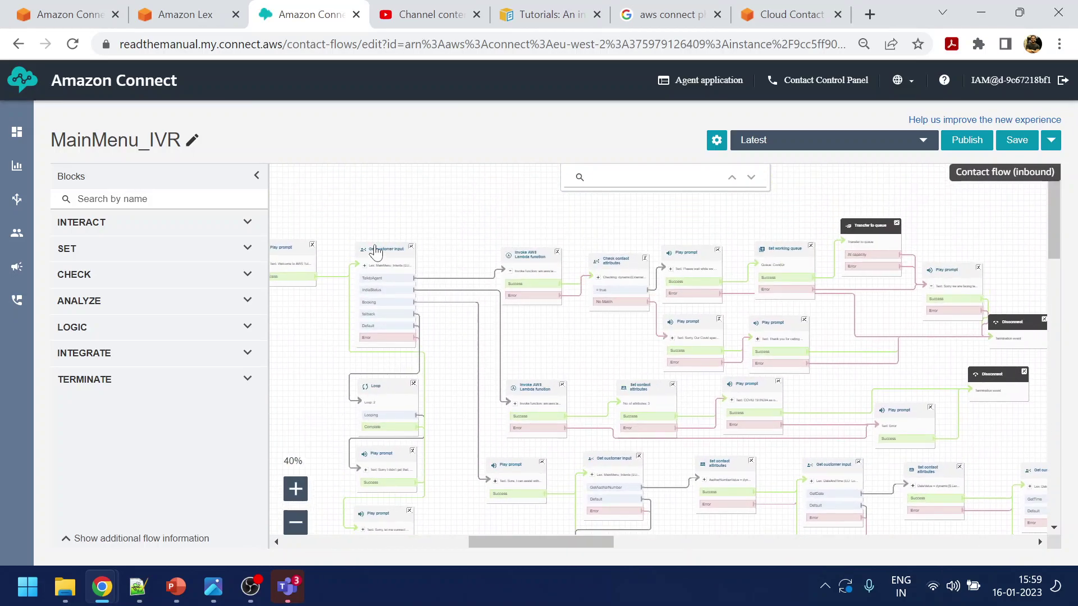
Reposition the Get customer input block and the lower Disconnect block into clearer space
click(375, 249)
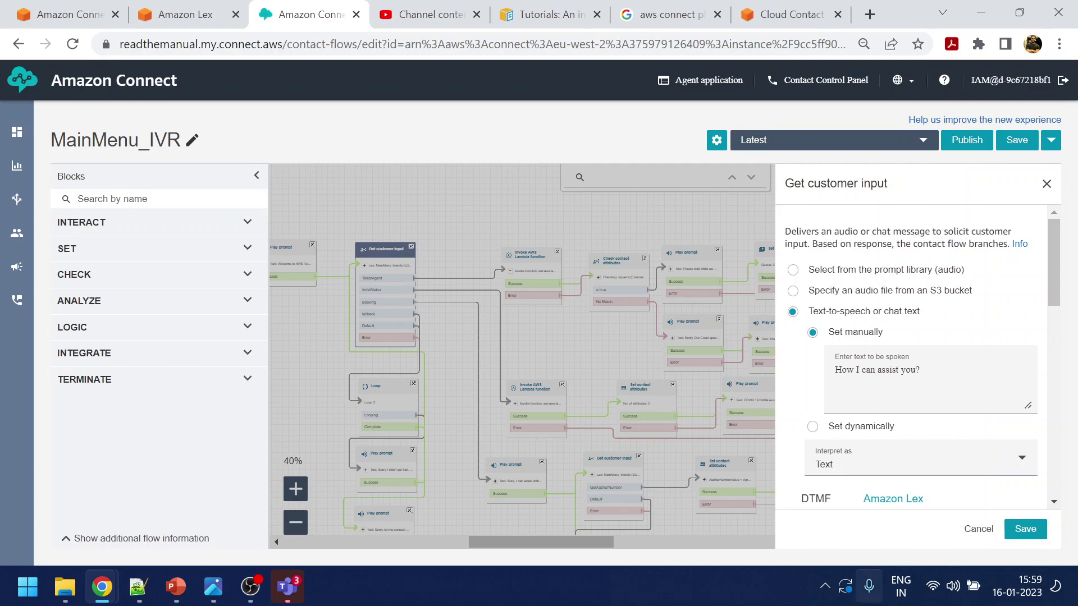
click(972, 530)
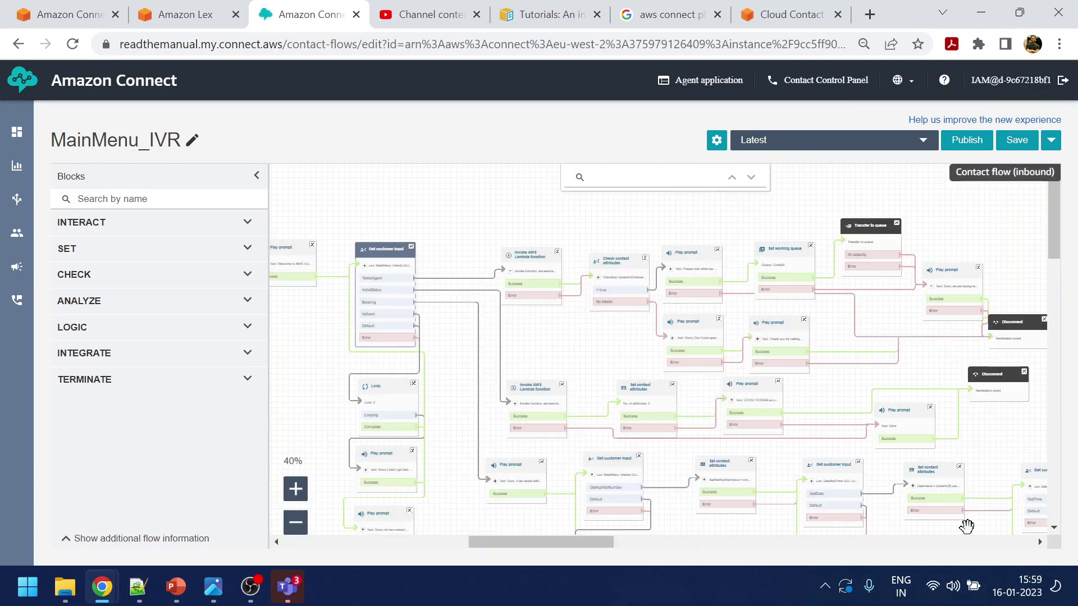
click(380, 251)
drag(594, 542, 813, 543)
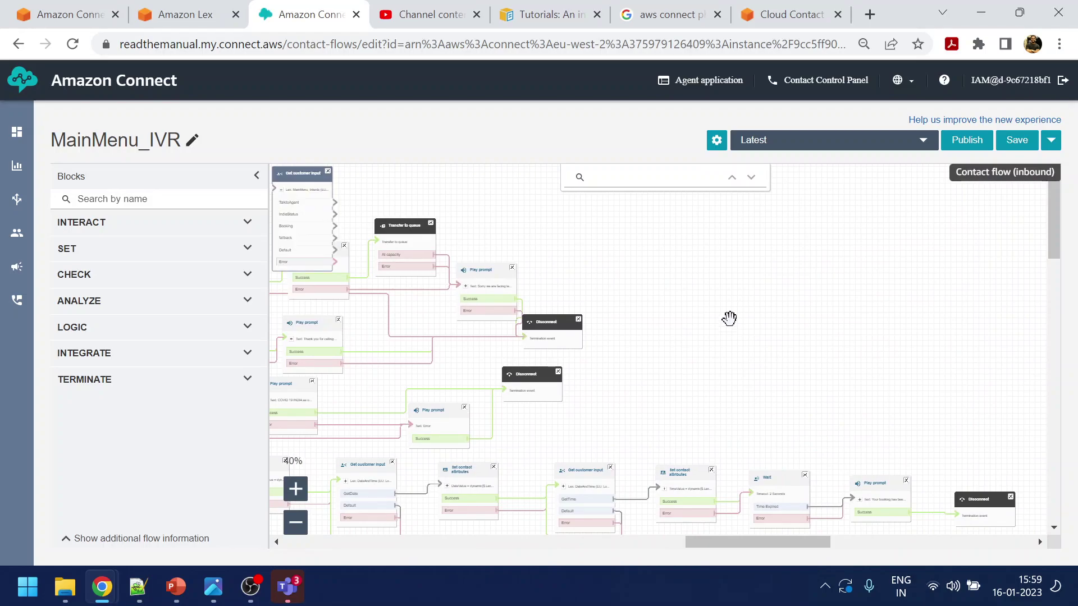
drag(297, 179, 730, 345)
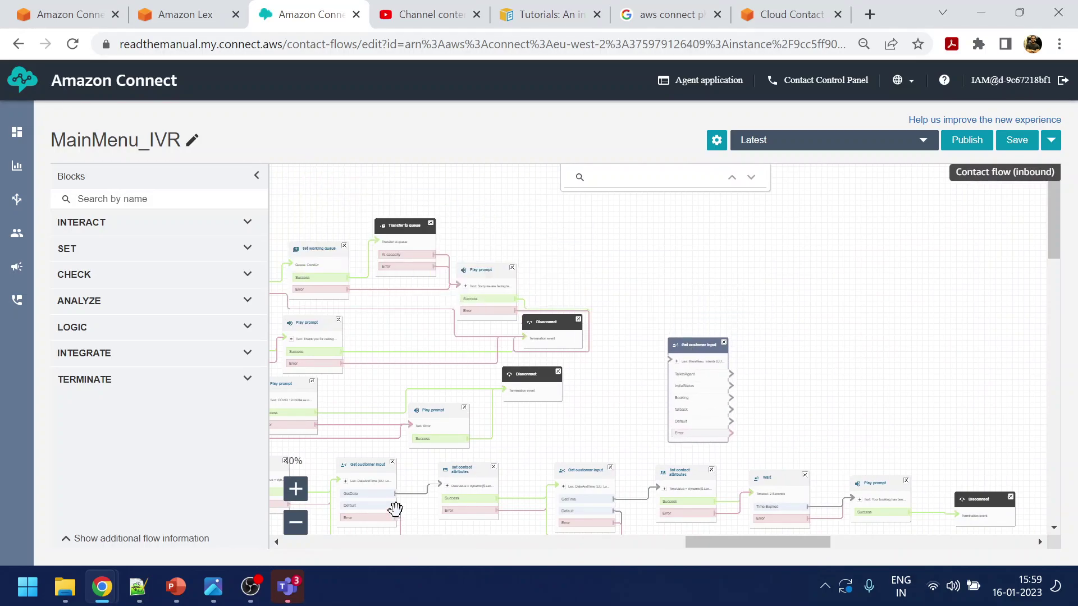
click(295, 489)
click(296, 489)
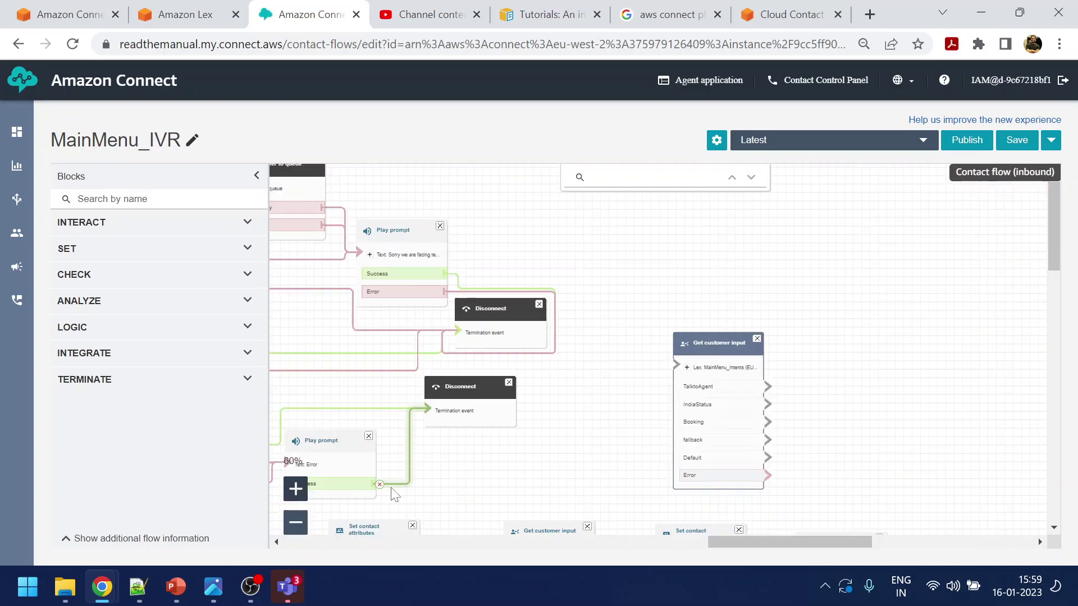
scroll(586, 397, down, 1)
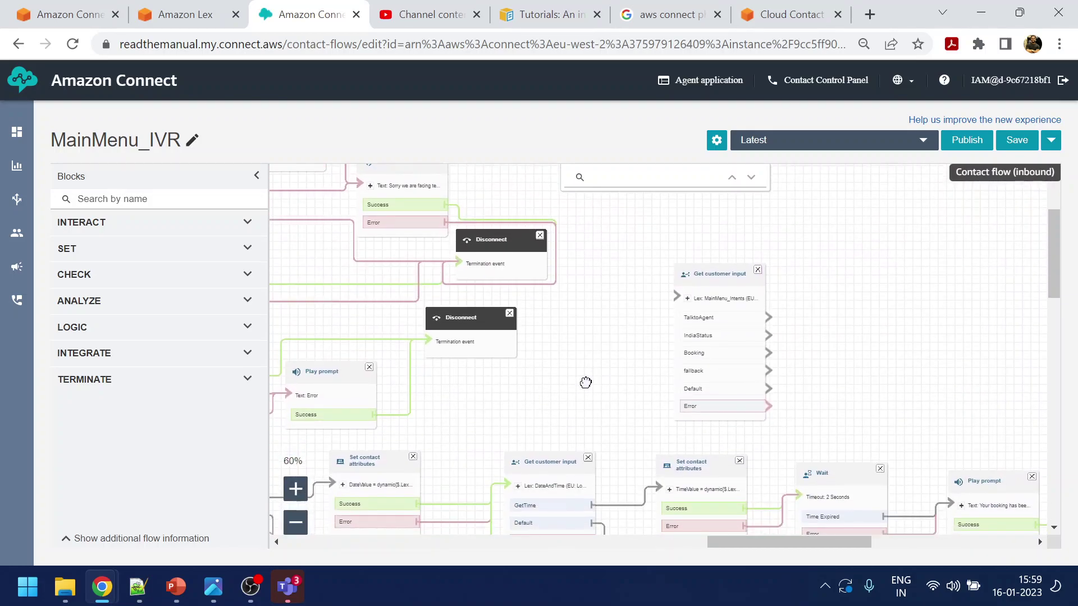
drag(586, 383, 596, 394)
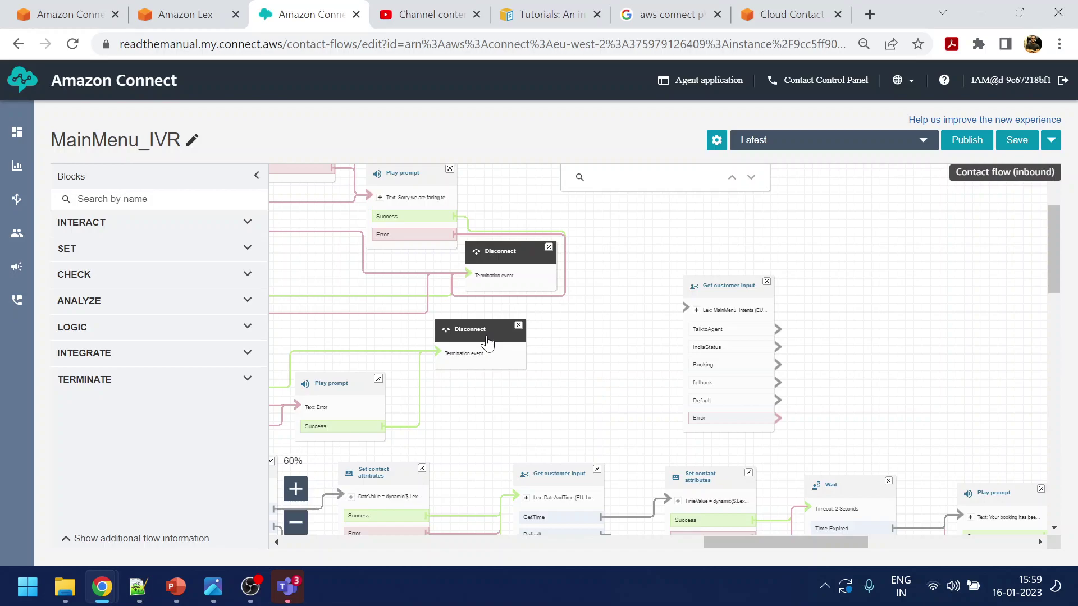
drag(487, 341, 523, 340)
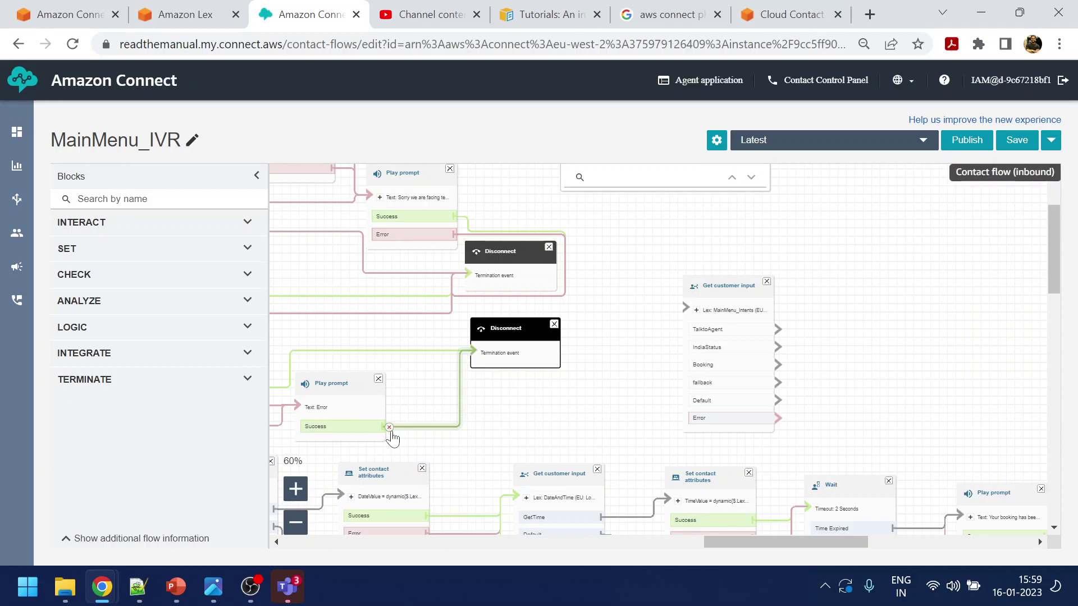
Reconnect the Error and booking confirmation prompts' Success outputs to Get customer input, dropping Disconnect
click(389, 427)
drag(390, 427, 702, 337)
drag(817, 340, 526, 267)
drag(452, 221, 711, 217)
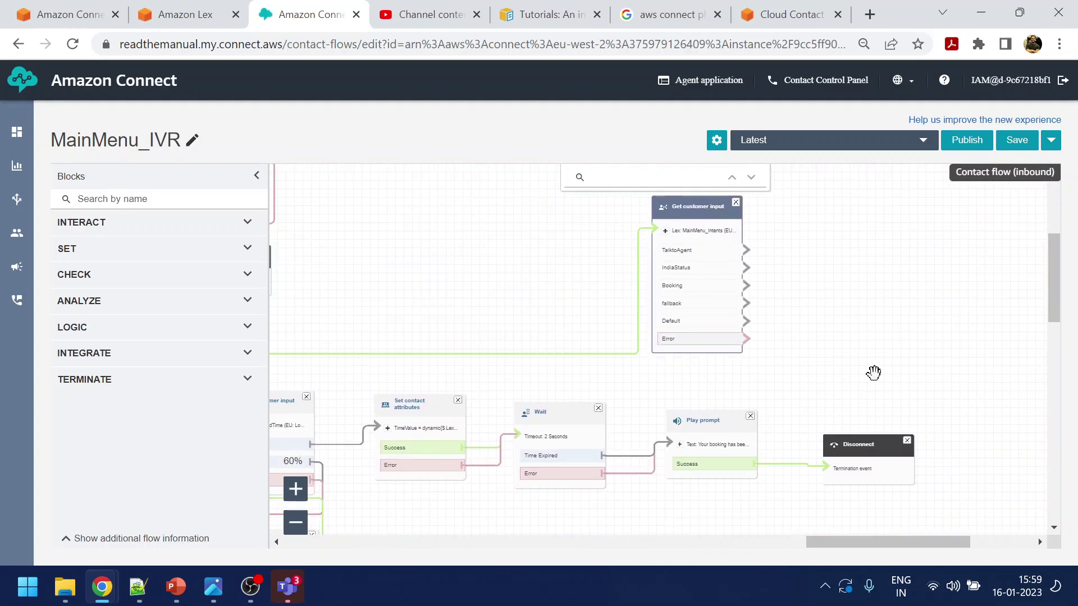
click(907, 441)
drag(762, 464, 663, 250)
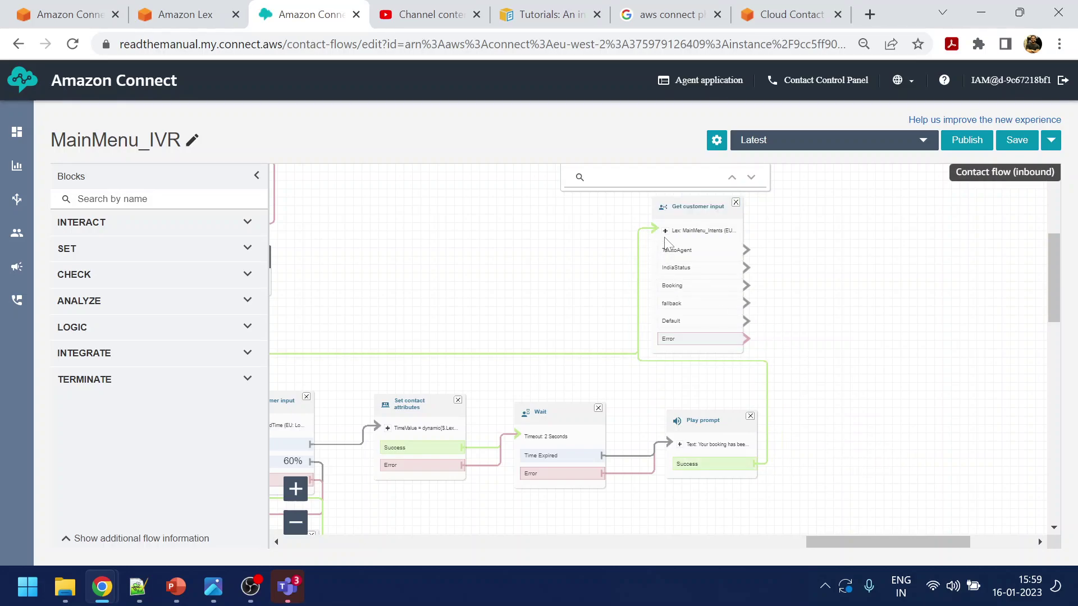
click(698, 208)
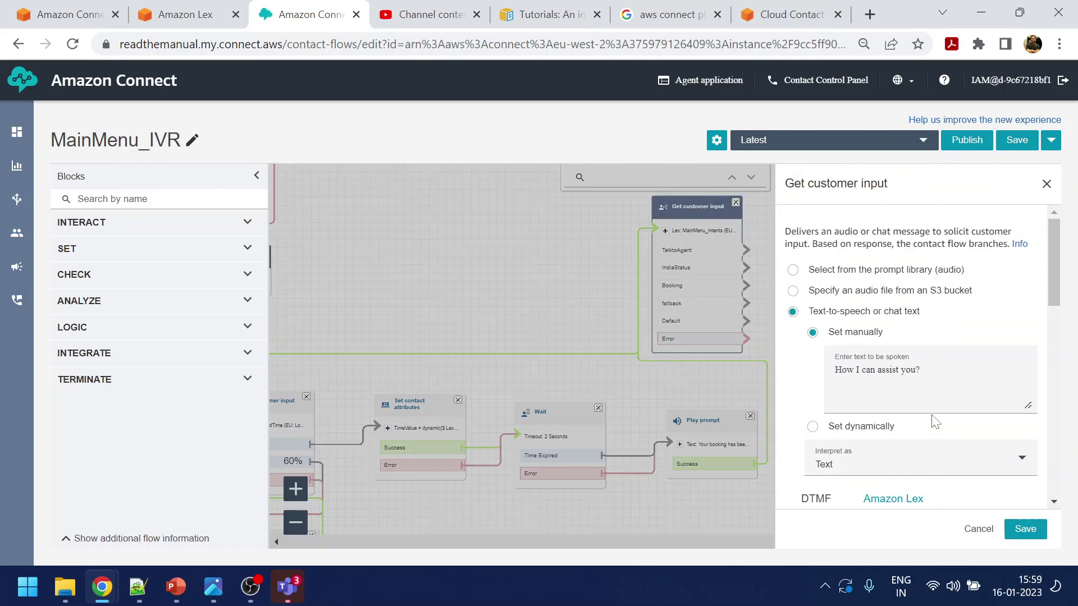
Replace the spoken prompt text with 'Is there anything else I can assist you with'
click(920, 370)
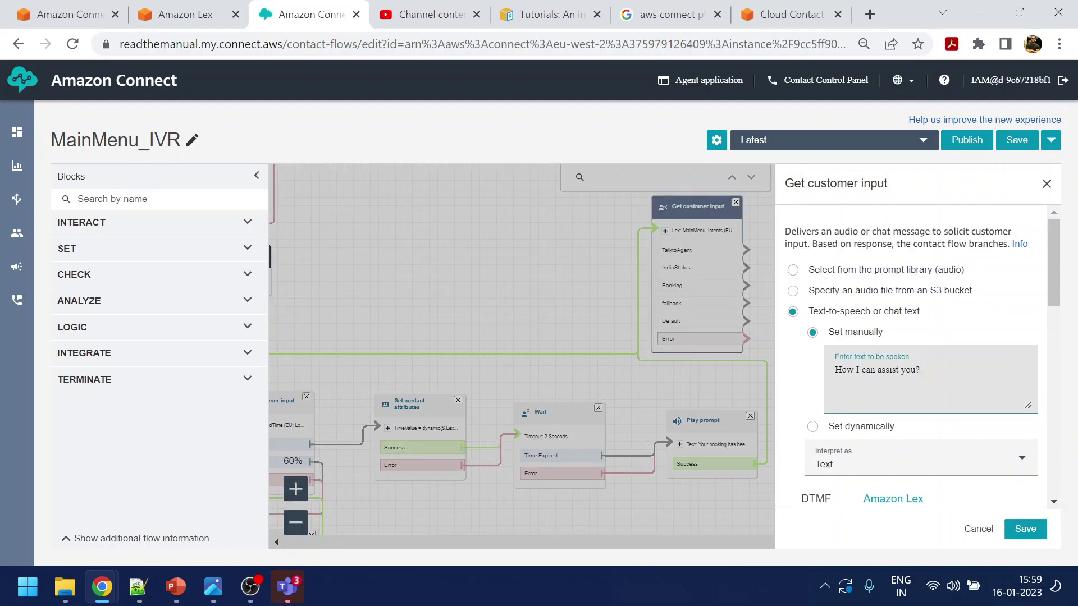
text(Sure)
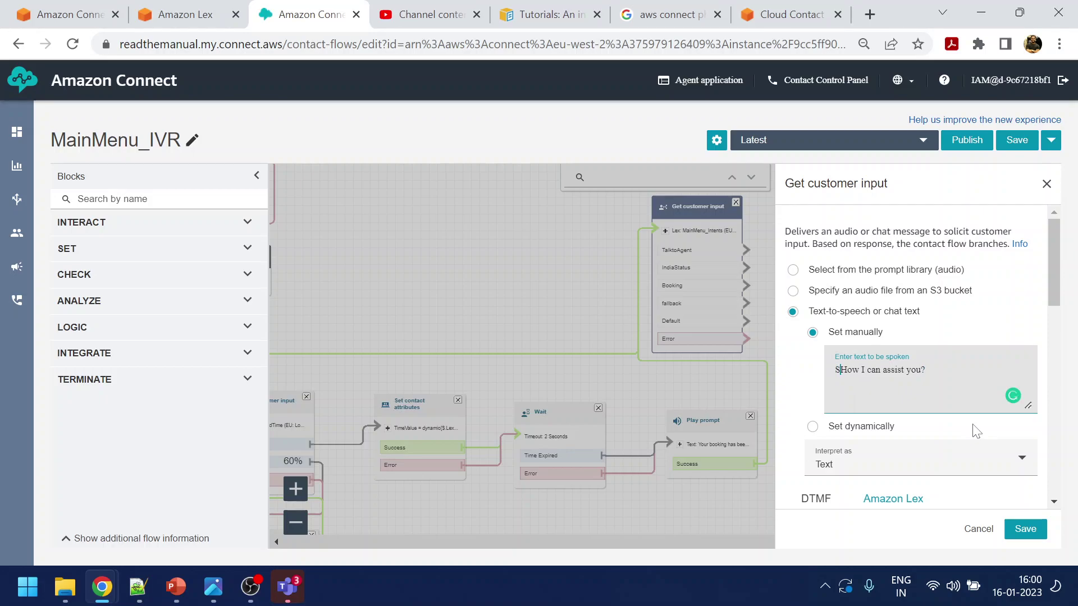
text(,)
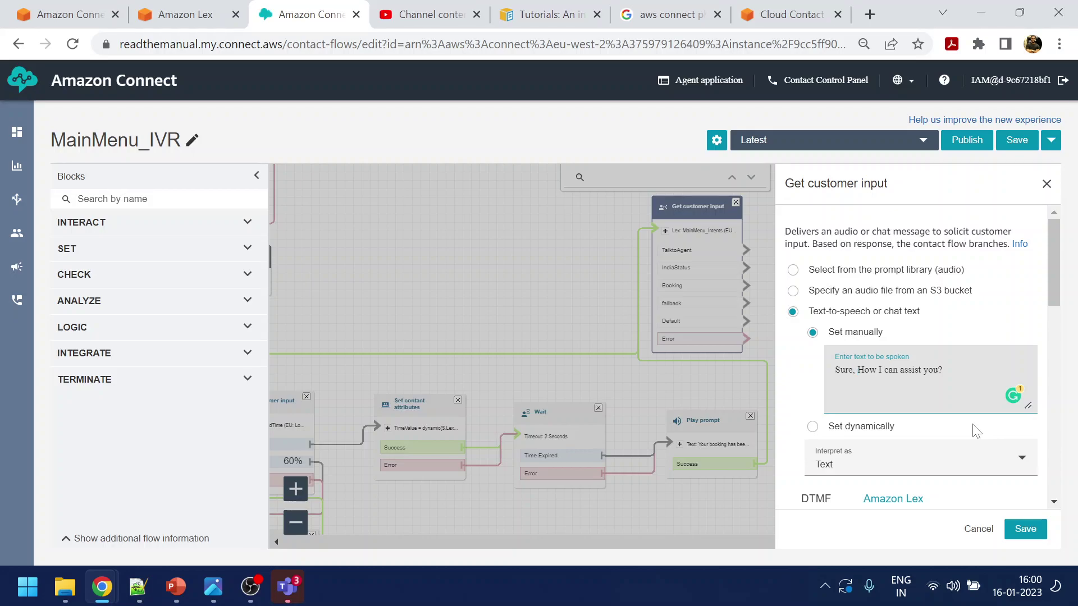
key(ctrl+a)
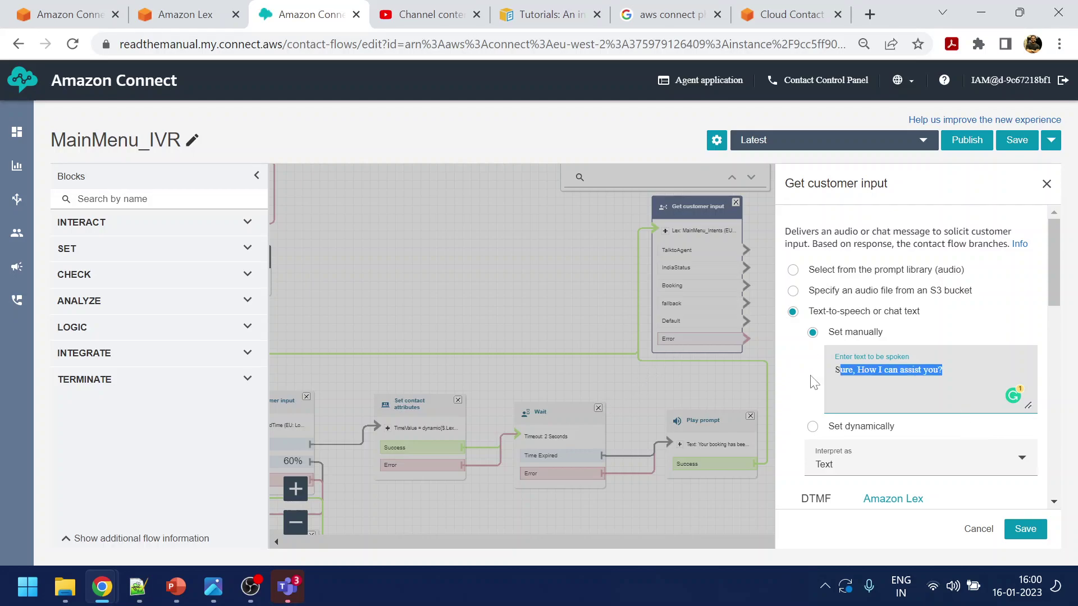
text(Is the)
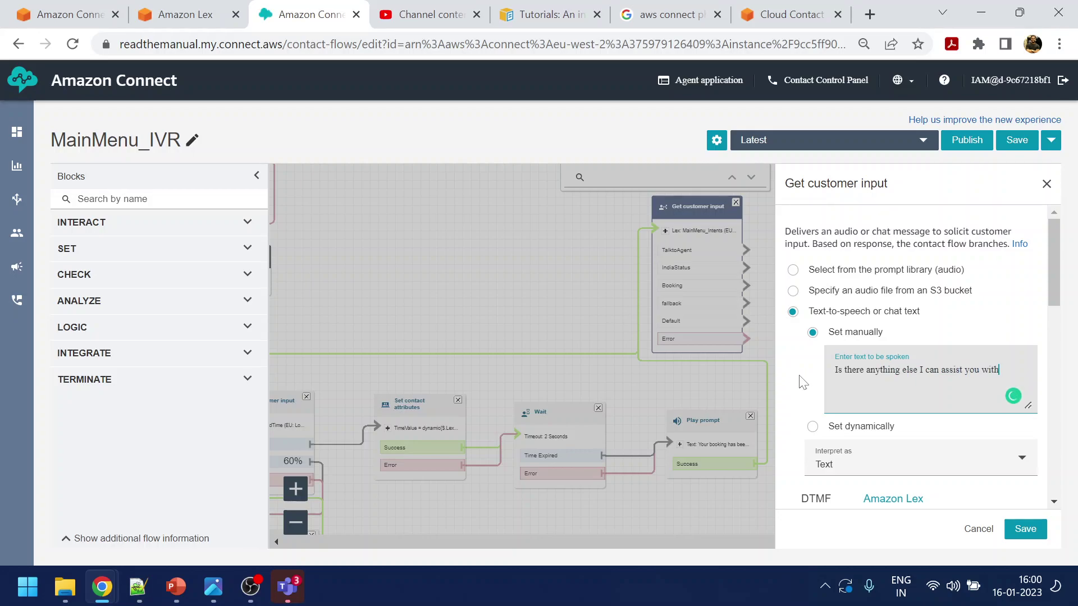
Add a Yes intent below the fallback in the Get customer input block
scroll(966, 353, down, 5)
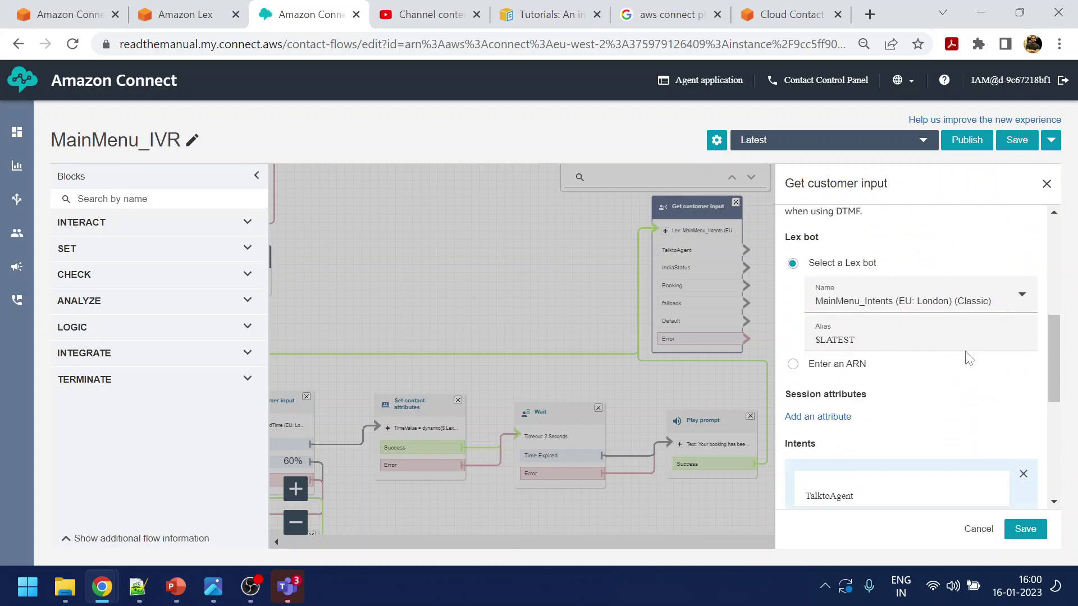
scroll(854, 345, down, 3)
scroll(897, 314, up, 3)
scroll(904, 394, down, 5)
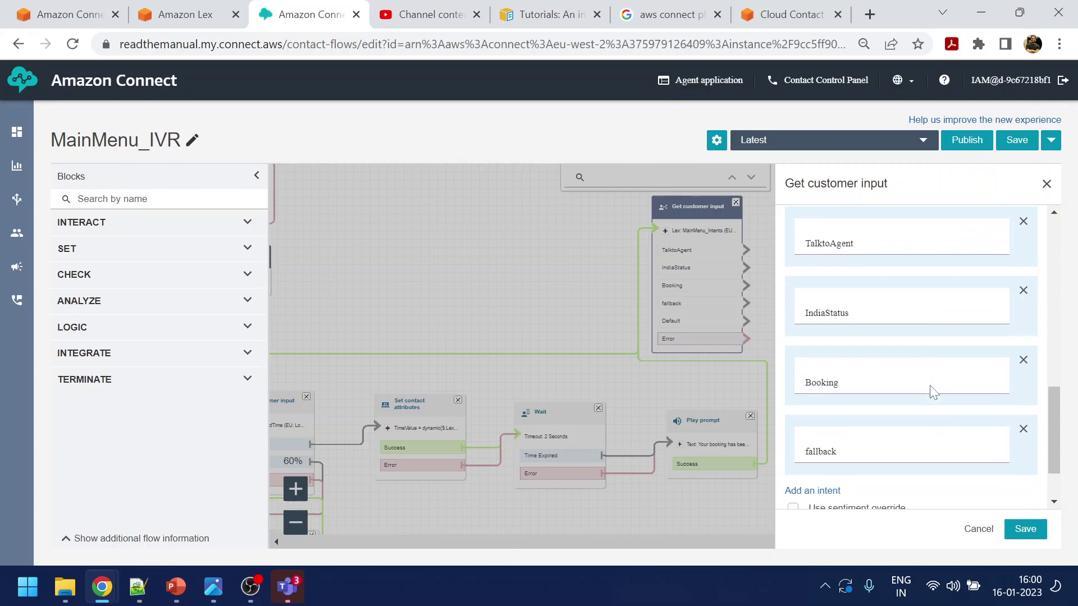
scroll(846, 471, down, 2)
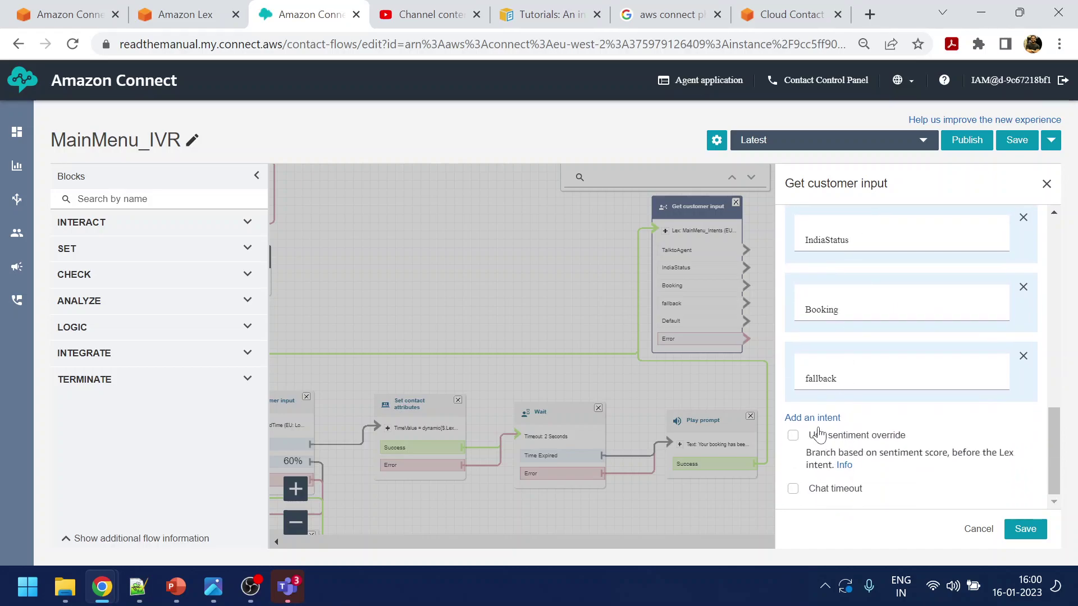
click(815, 417)
click(842, 444)
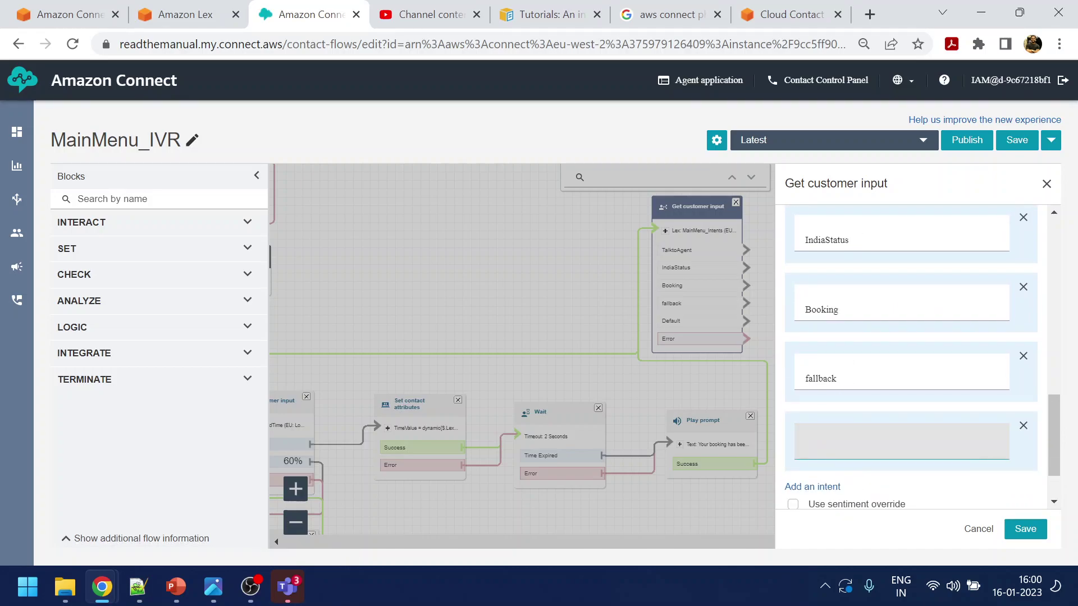
text(Yes)
Add a No intent and save the Get customer input settings
click(823, 487)
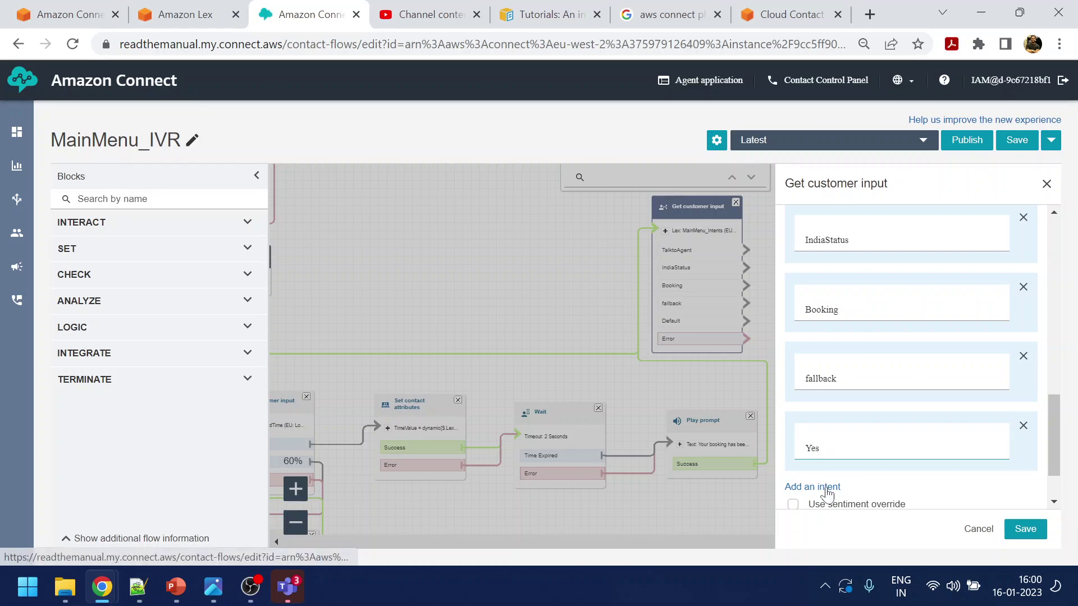
scroll(830, 503, down, 2)
click(841, 425)
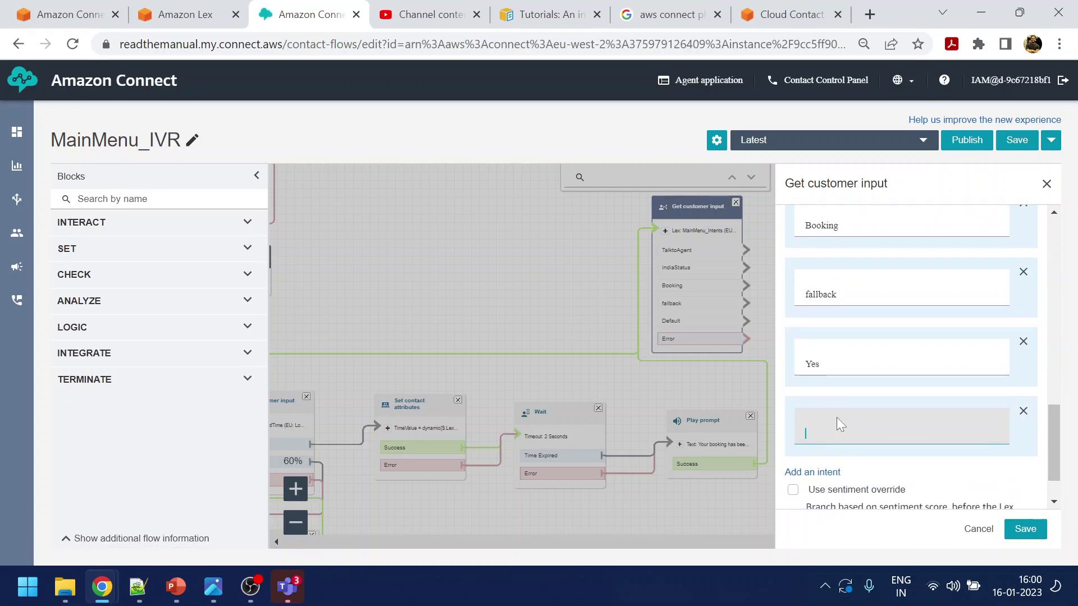
text(No)
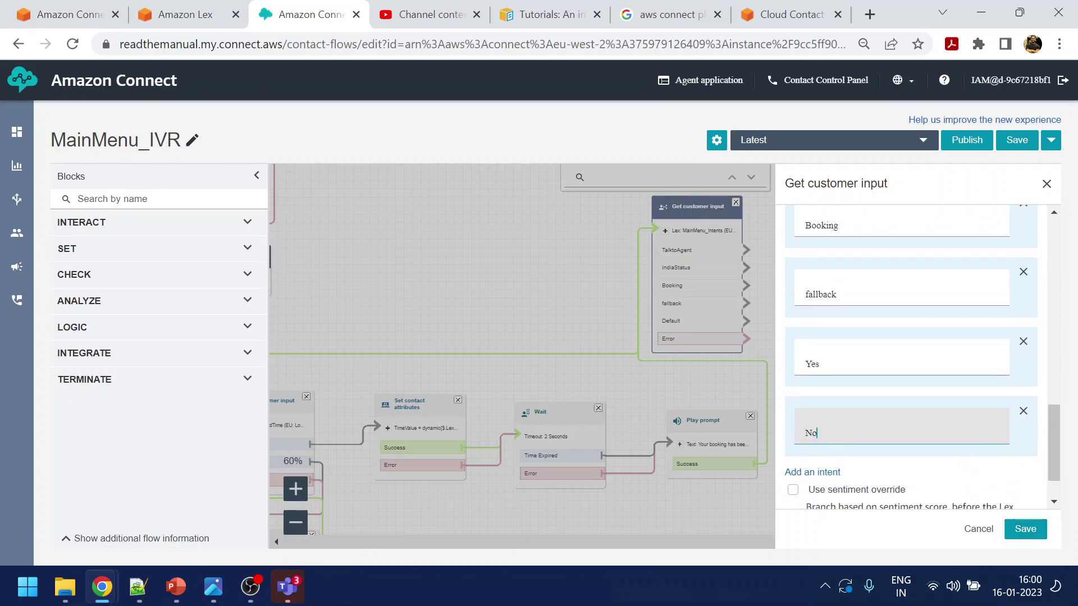
scroll(947, 474, down, 1)
scroll(947, 475, down, 2)
click(1025, 529)
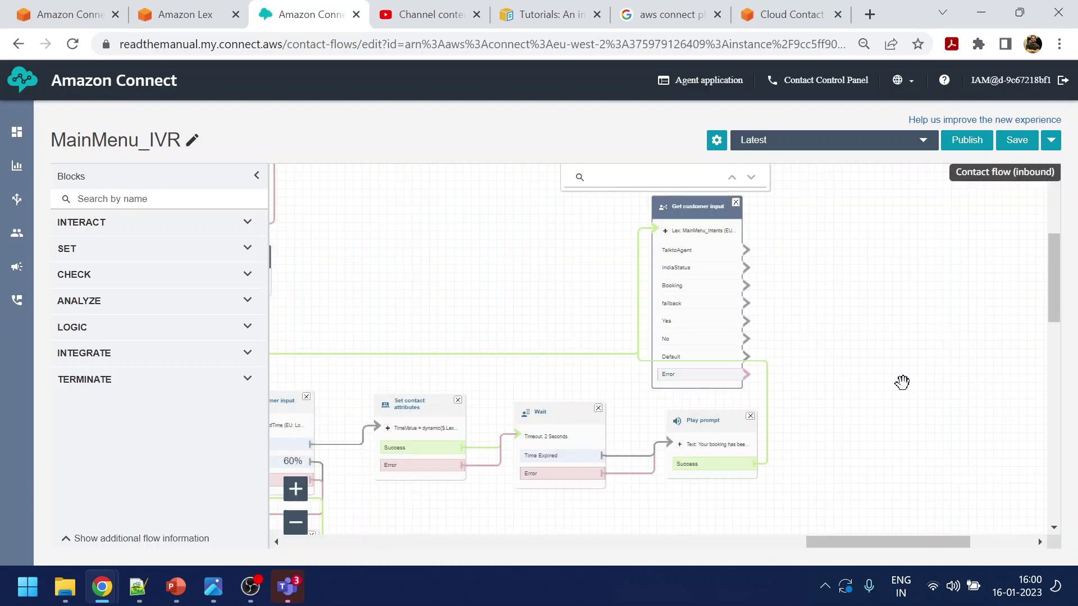
Zoom out and connect a Get customer input branch back to the lower-left Play prompt block
drag(900, 299, 876, 344)
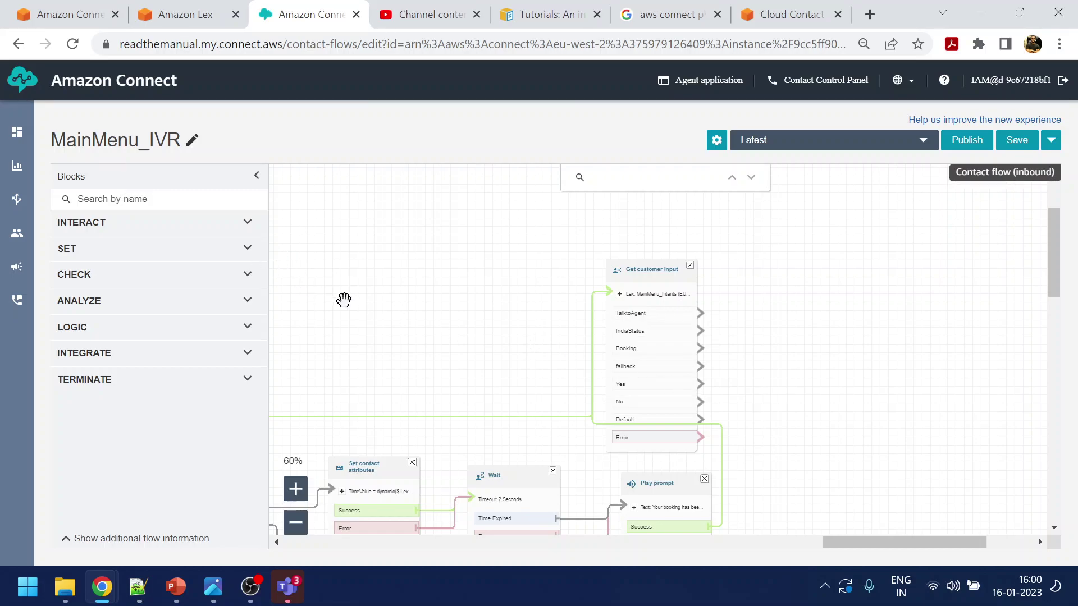
click(295, 524)
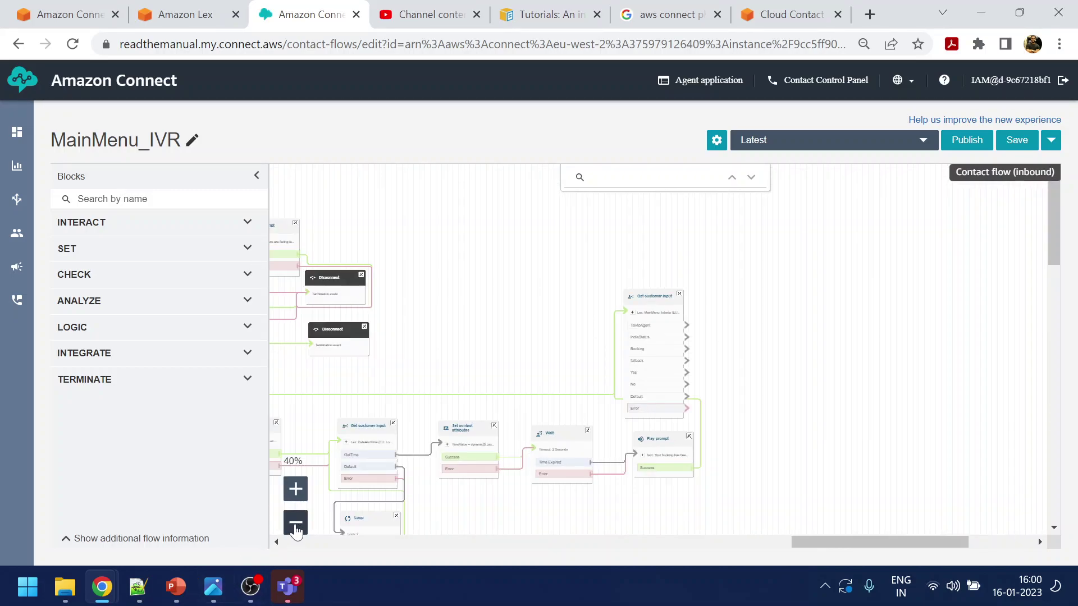
click(295, 524)
click(295, 524)
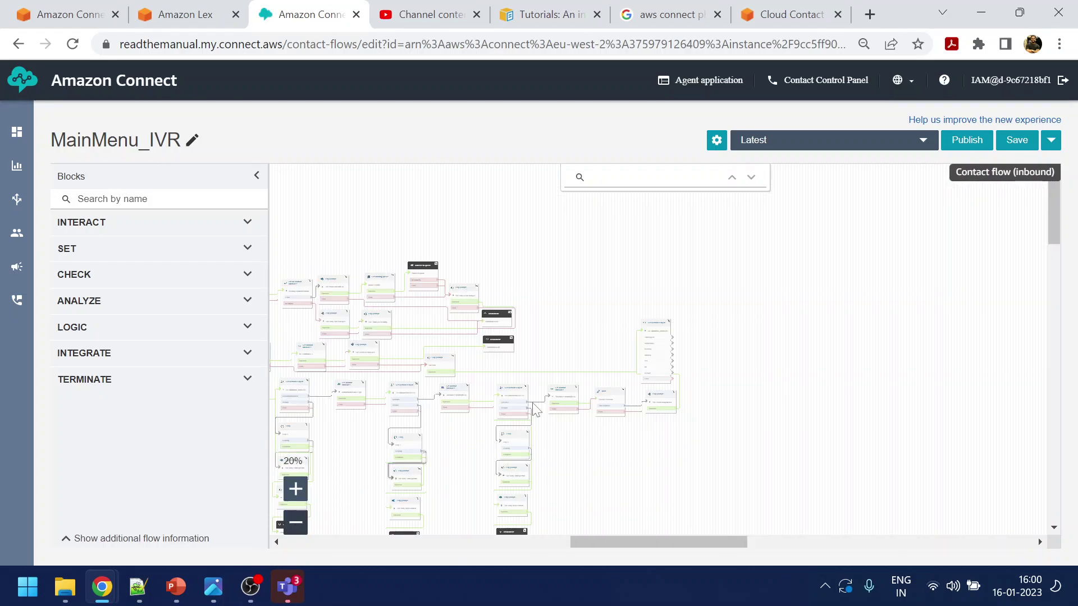
drag(584, 315, 797, 275)
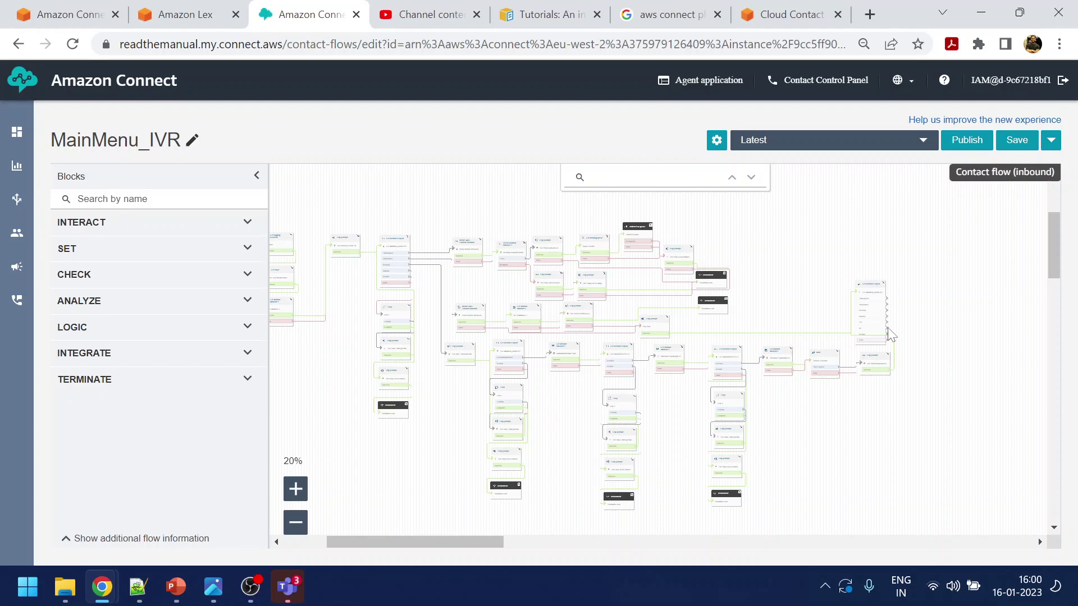
drag(887, 330, 377, 247)
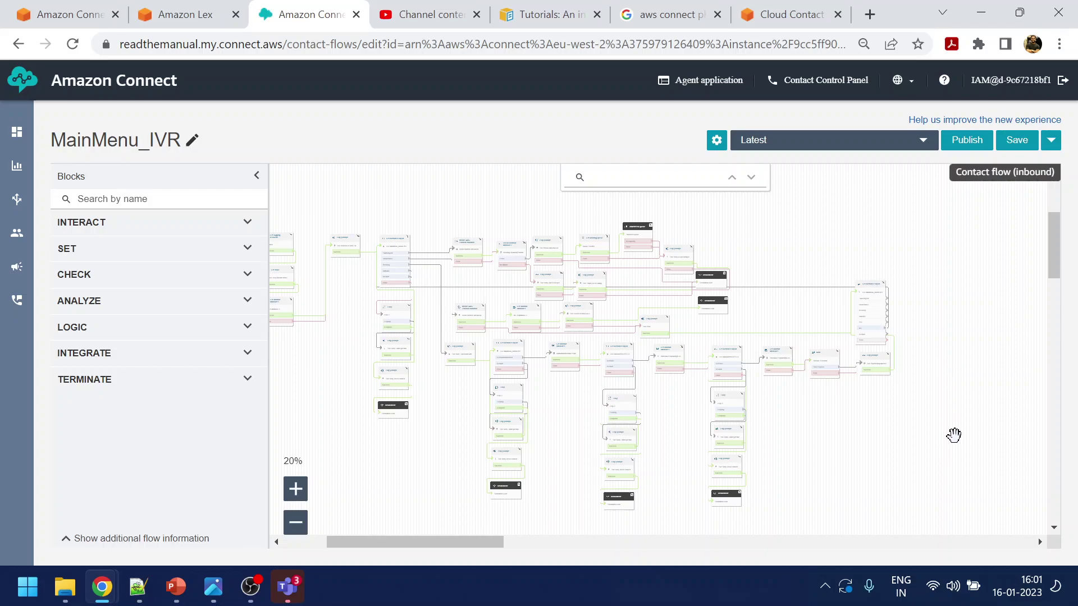
click(295, 489)
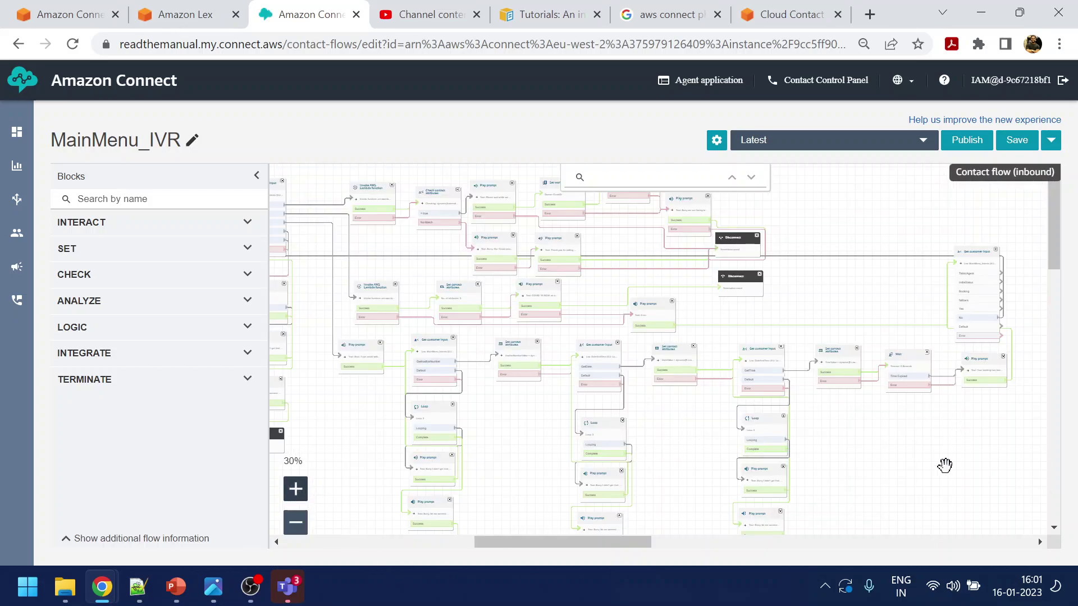
drag(945, 465, 955, 498)
drag(1015, 316, 362, 239)
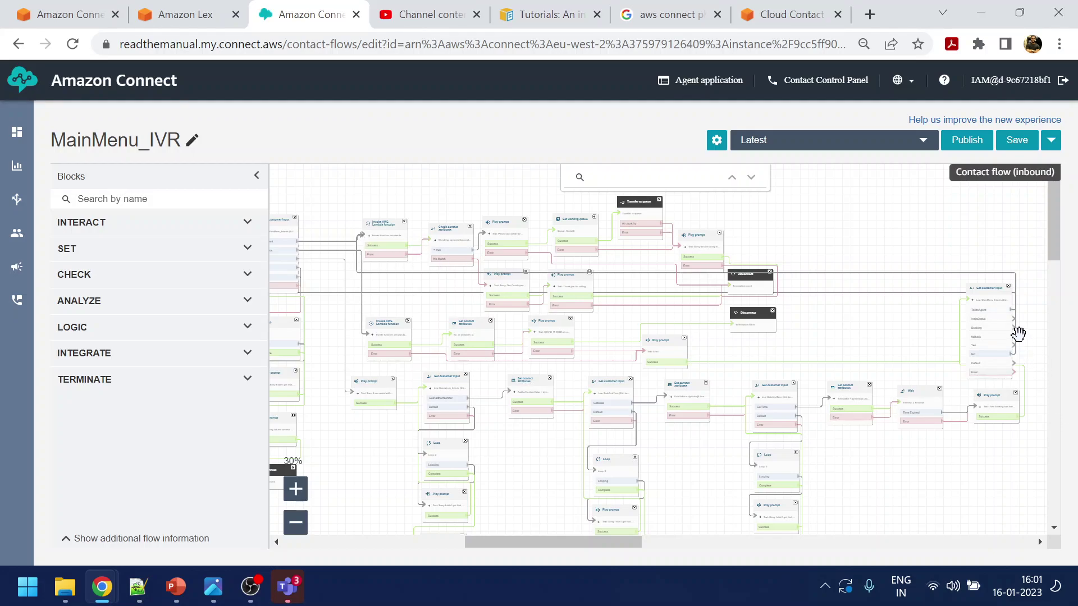
drag(1014, 319, 1031, 329)
mouse_move(1036, 431)
mouse_down()
mouse_move(927, 441)
mouse_move(395, 390)
mouse_move(379, 349)
mouse_up()
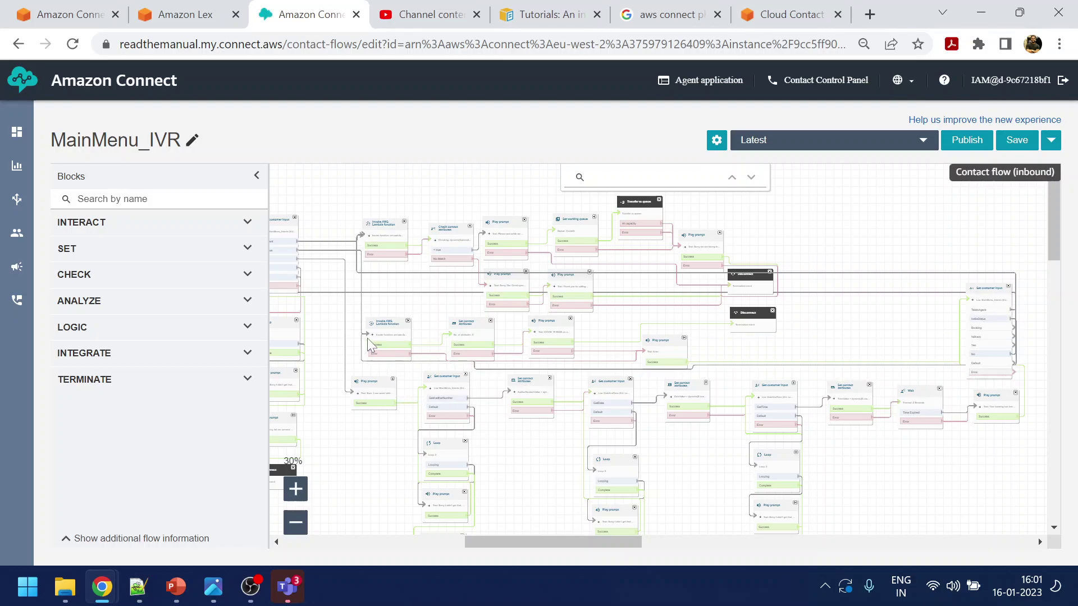
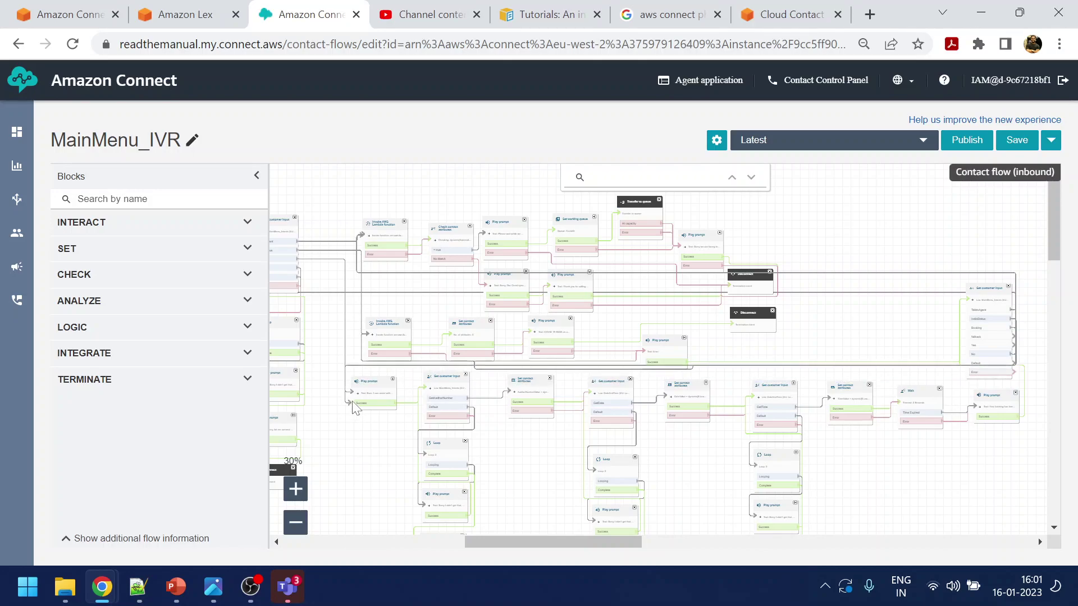
Select the Loop, Play prompt and Disconnect retry blocks for copying
drag(992, 476, 722, 477)
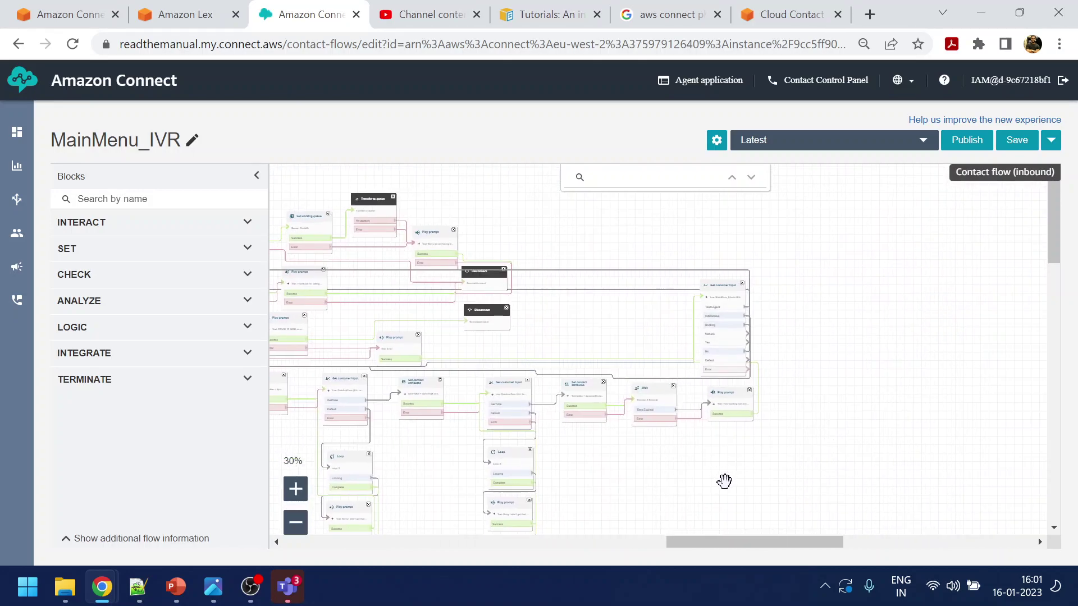
drag(671, 473, 948, 464)
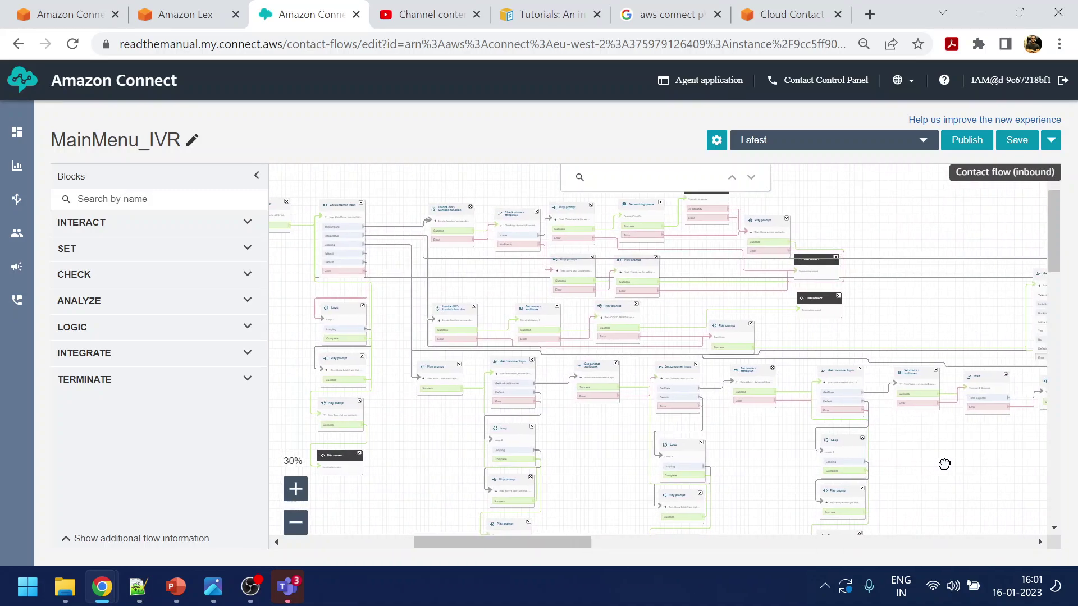
scroll(943, 450, down, 3)
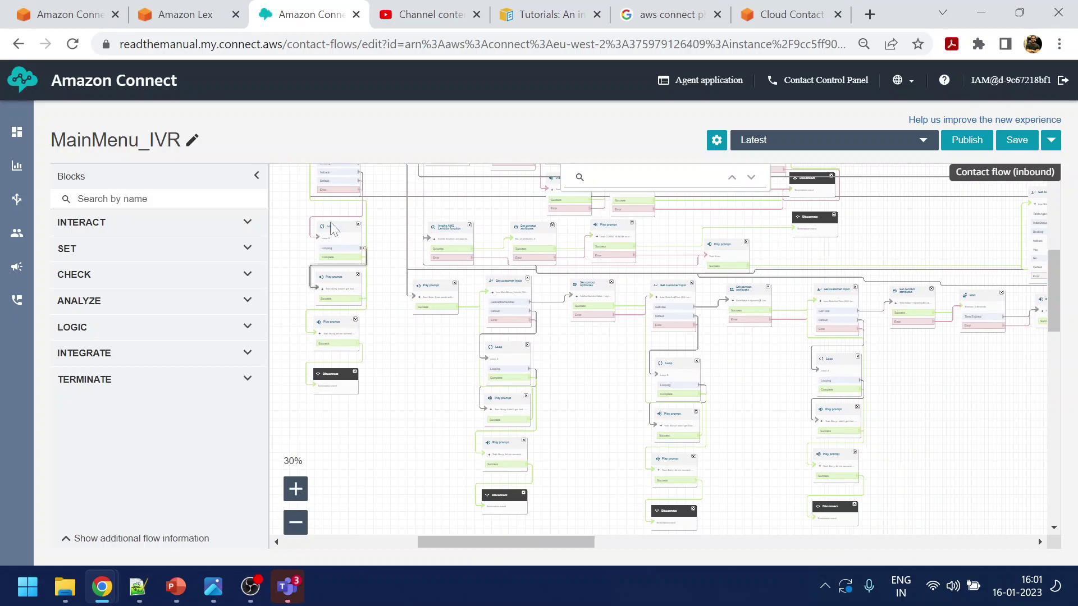
drag(288, 208, 385, 423)
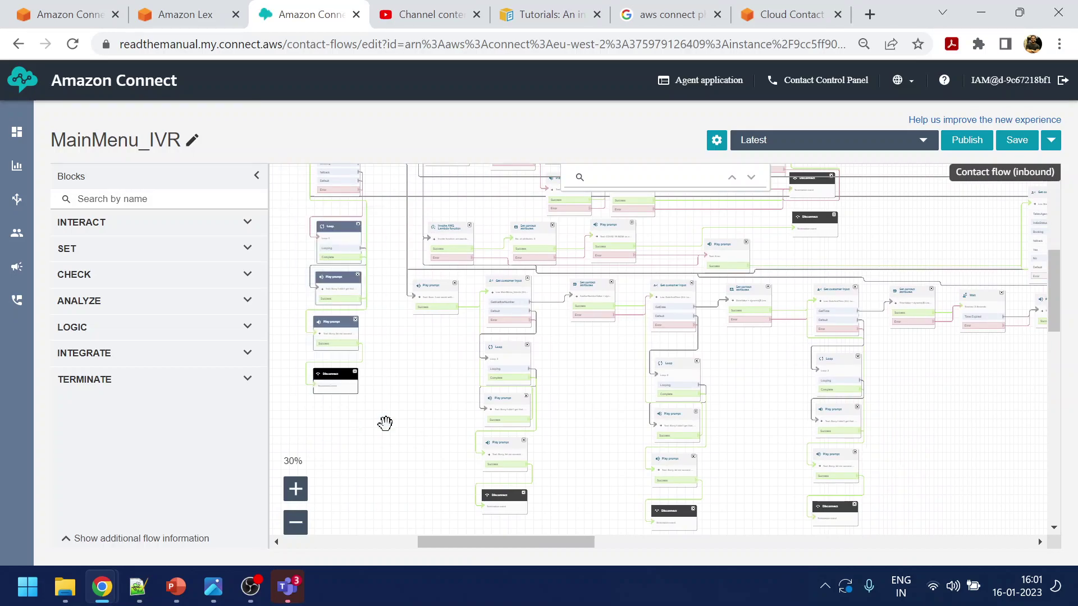
drag(530, 542, 740, 528)
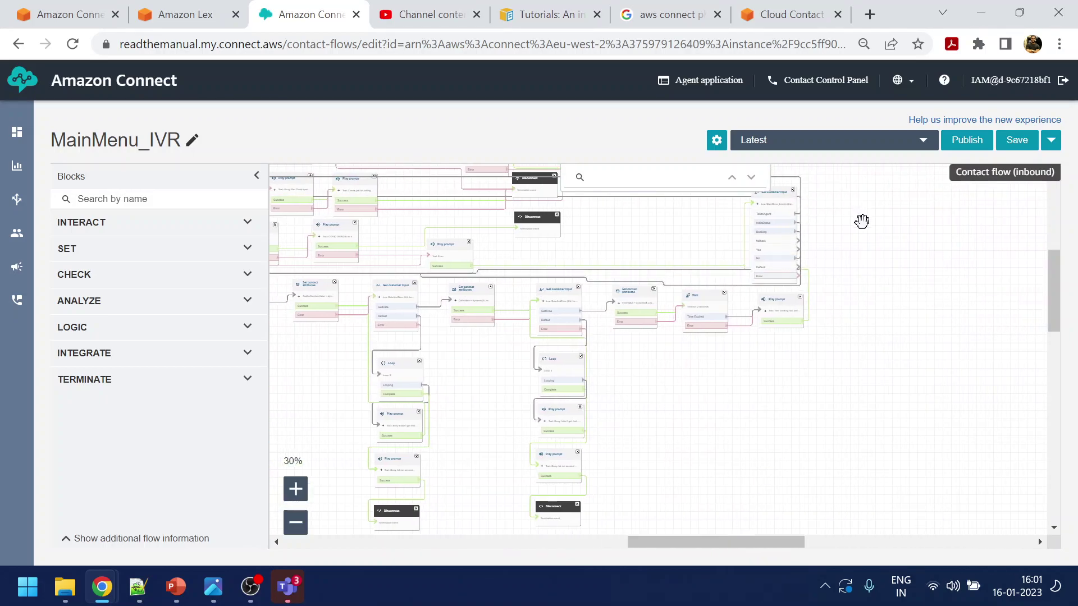
scroll(847, 269, up, 3)
Move the Get customer input block up and paste the copied retry blocks beside it
click(775, 273)
drag(775, 273, 876, 243)
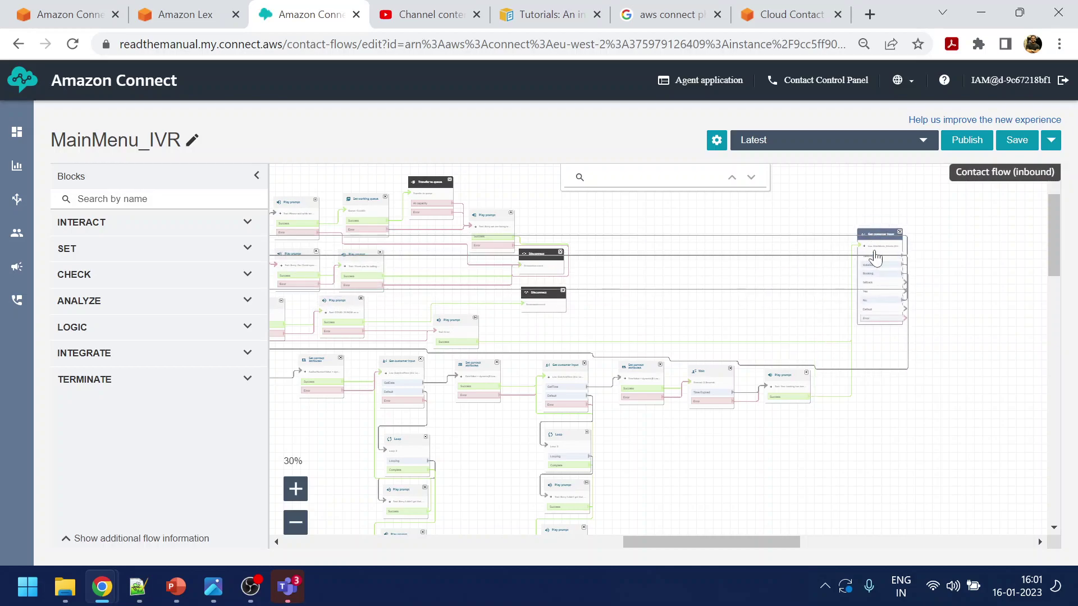
click(973, 409)
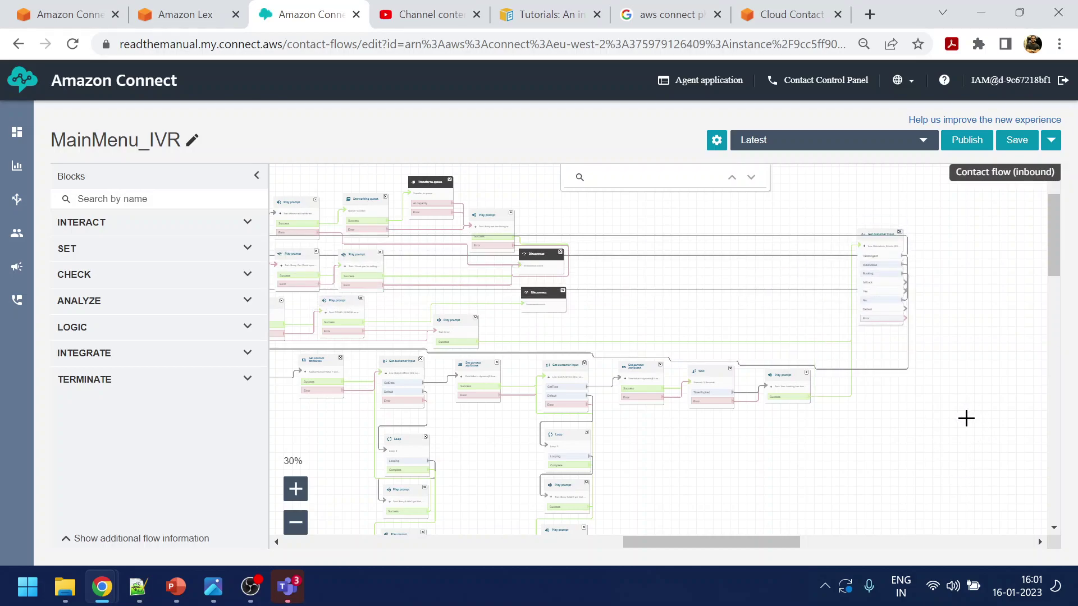
key(ctrl+v)
drag(298, 181, 884, 364)
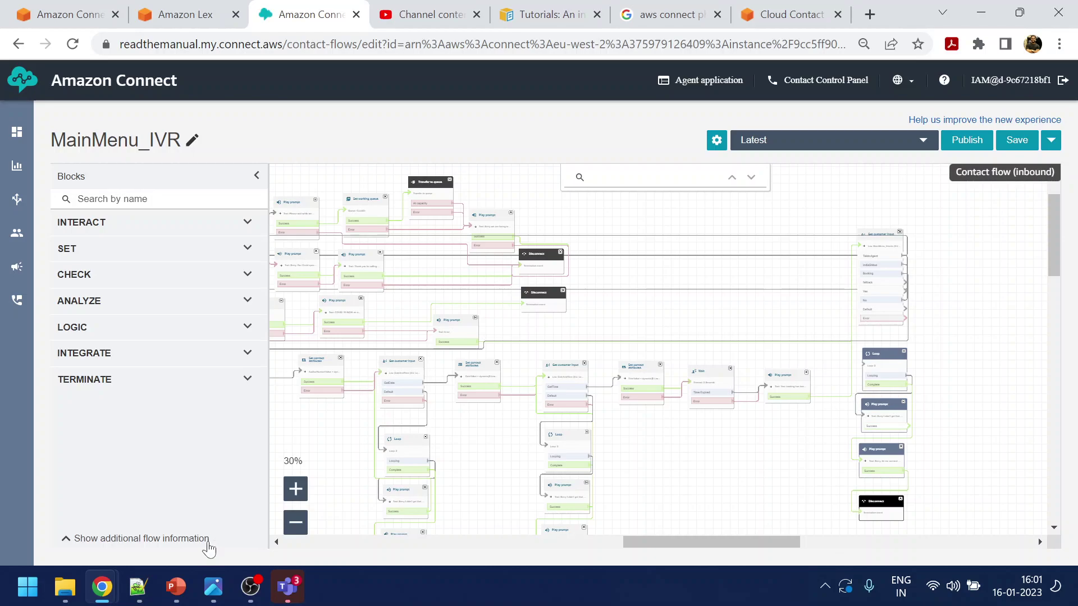
Route the Get customer input block's Default and Error outputs into the copied Loop block
click(296, 488)
click(295, 488)
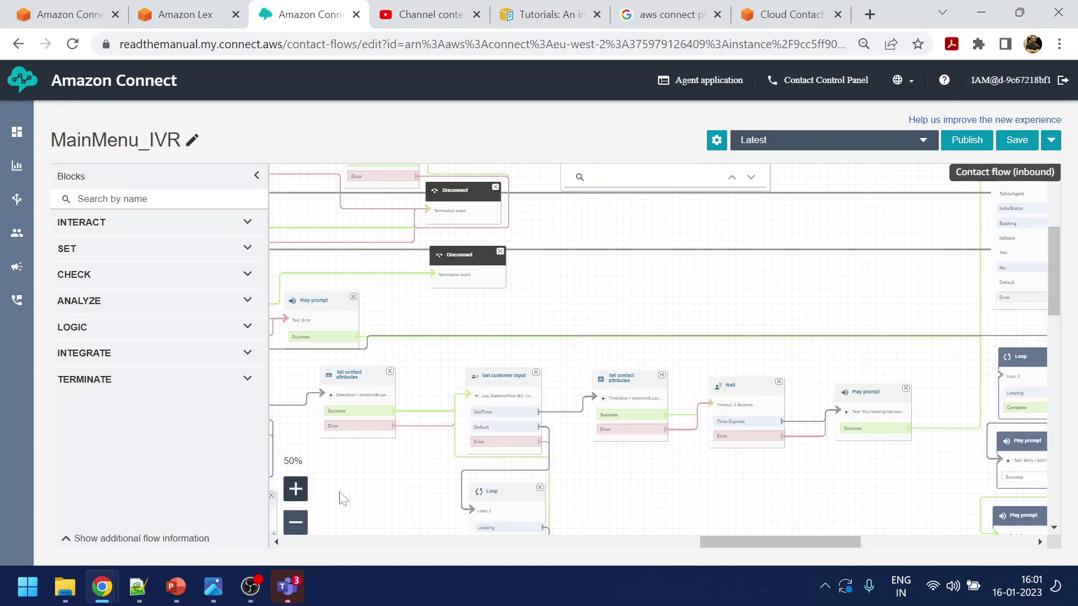
drag(839, 496, 567, 500)
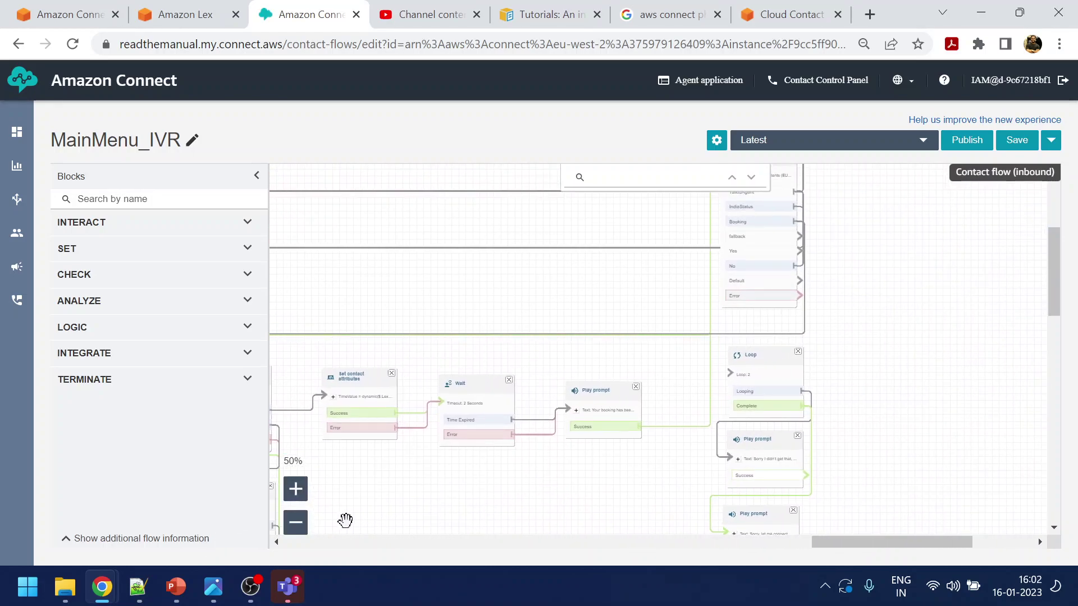
click(295, 489)
drag(953, 418, 905, 376)
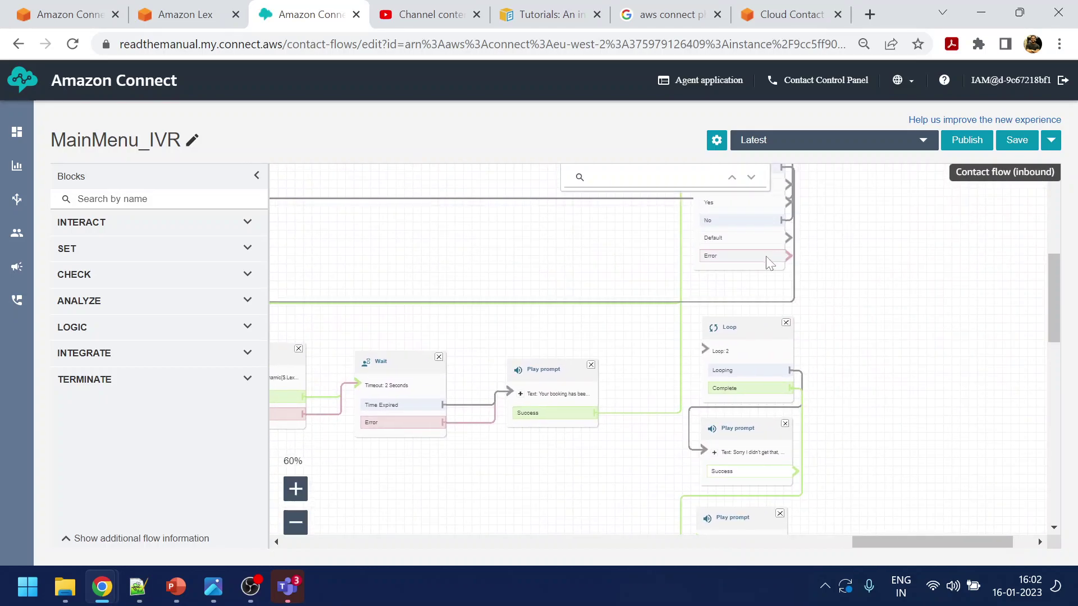
drag(786, 235, 734, 357)
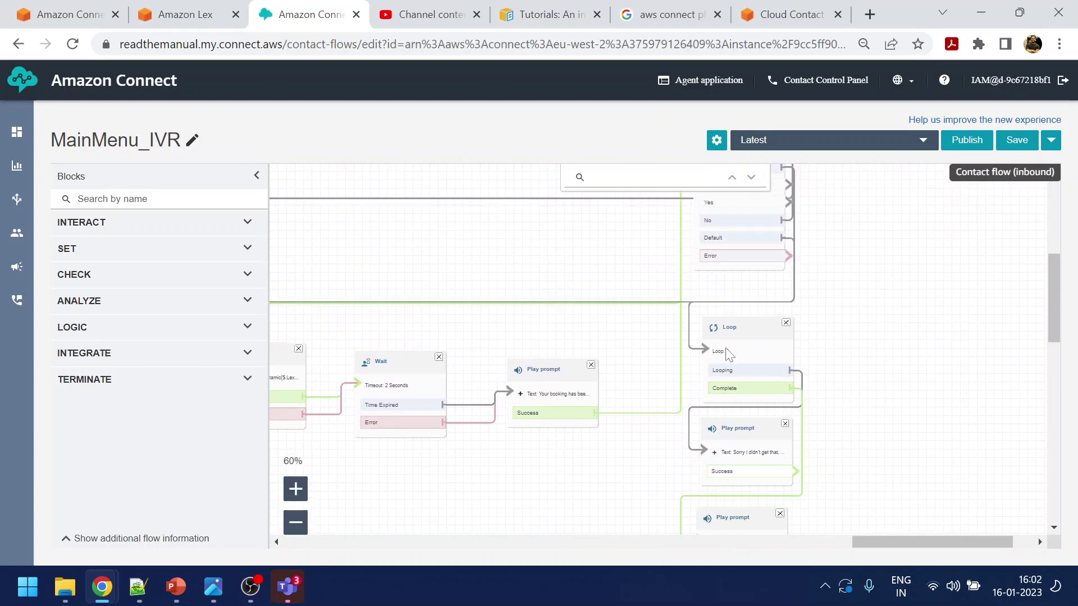
drag(789, 256, 726, 360)
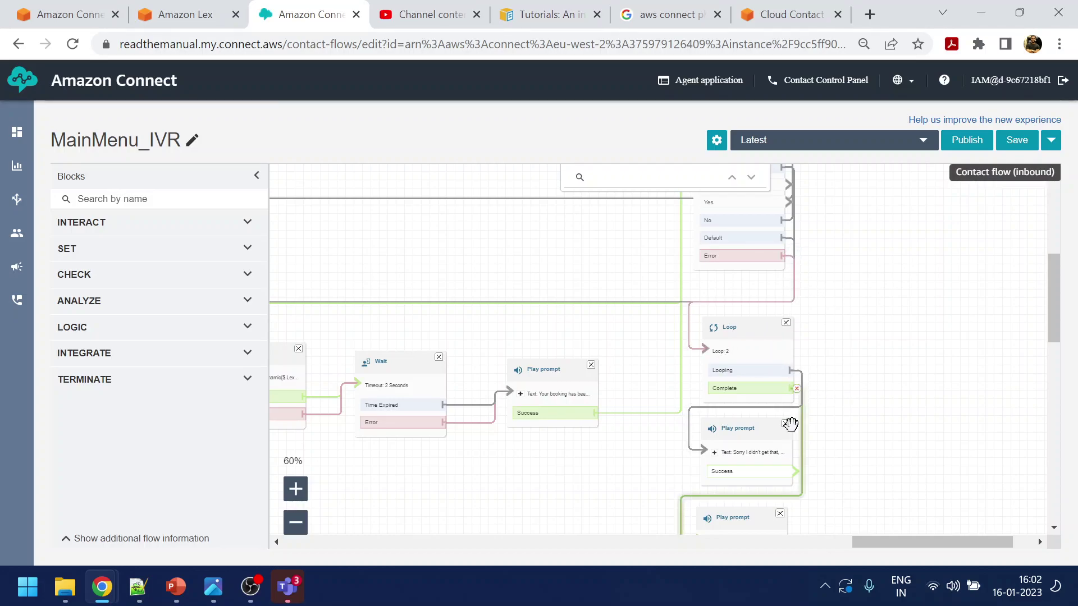
Connect the copied Play prompt's Success output back to the Get customer input block
drag(793, 471, 848, 294)
drag(932, 233, 946, 332)
drag(866, 403, 716, 221)
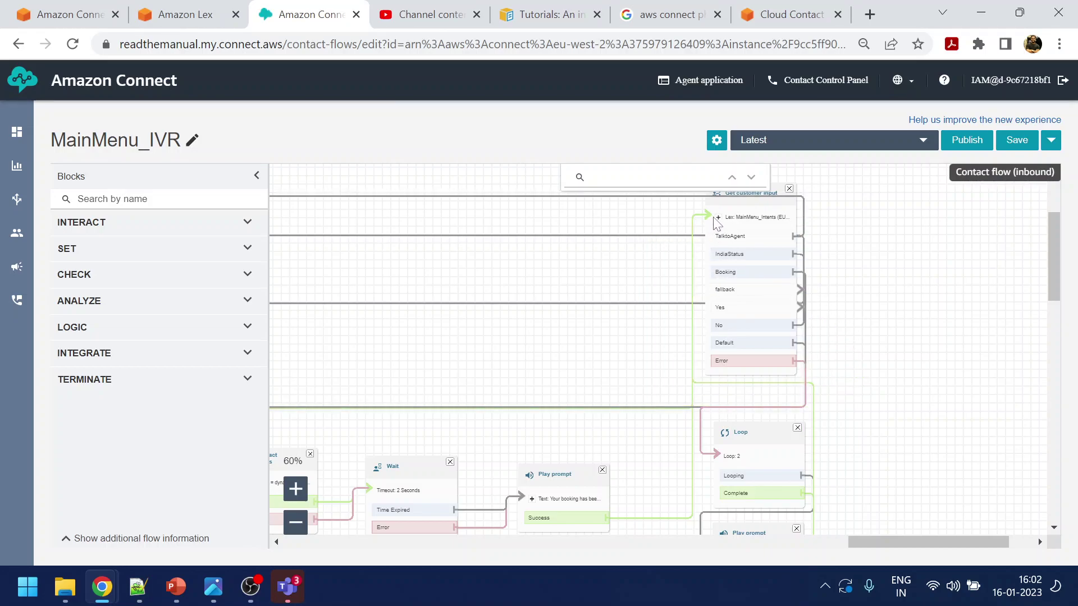
drag(892, 331, 906, 257)
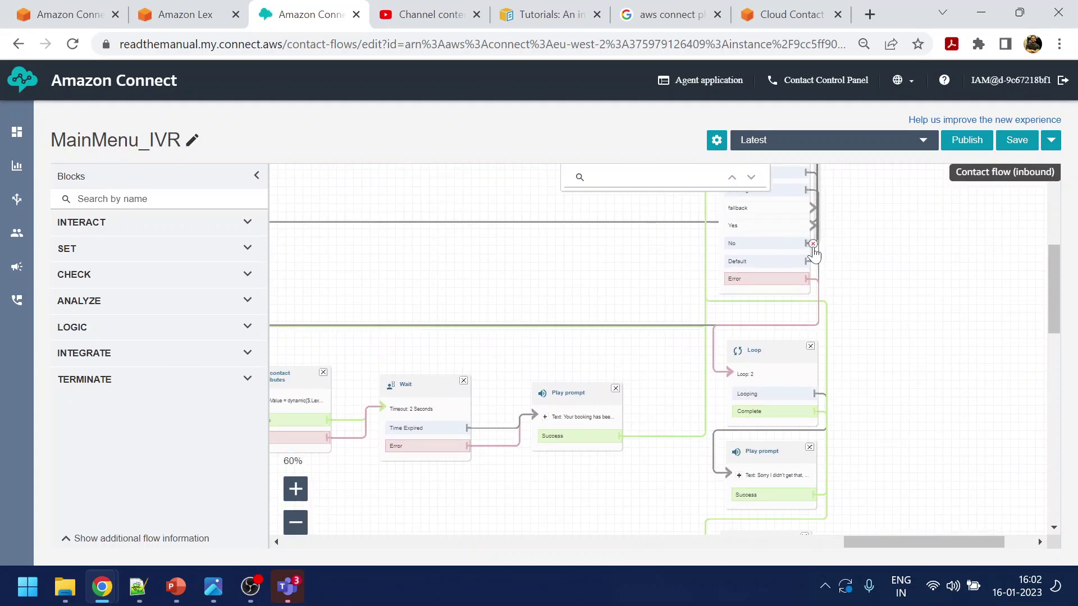
drag(854, 235, 868, 304)
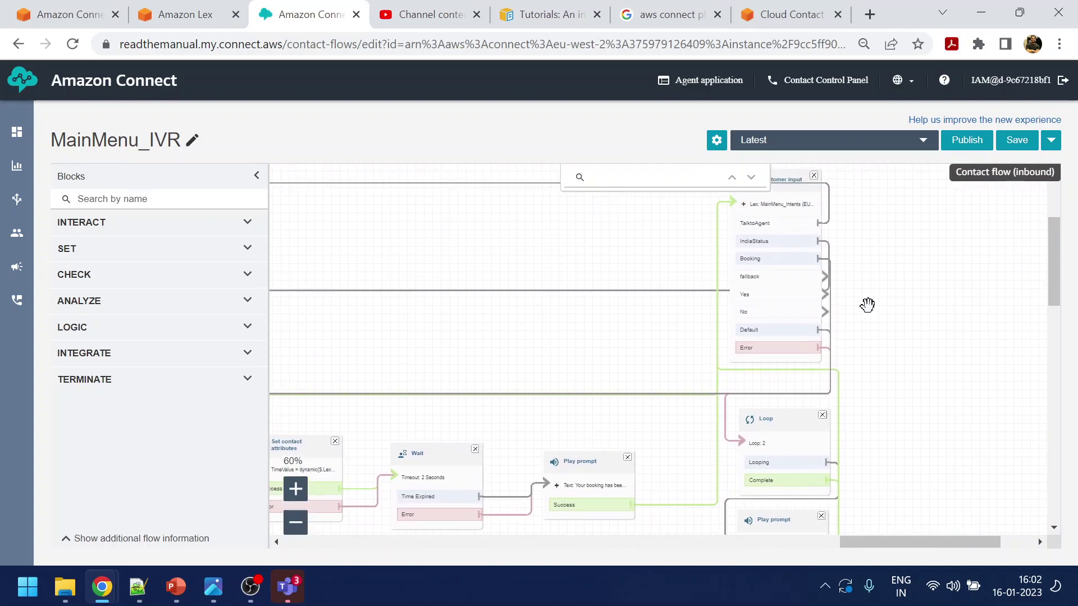
Add a text-to-speech Play prompt saying 'Thank you for using our service. Have a nice day!'
click(247, 223)
drag(140, 368, 949, 283)
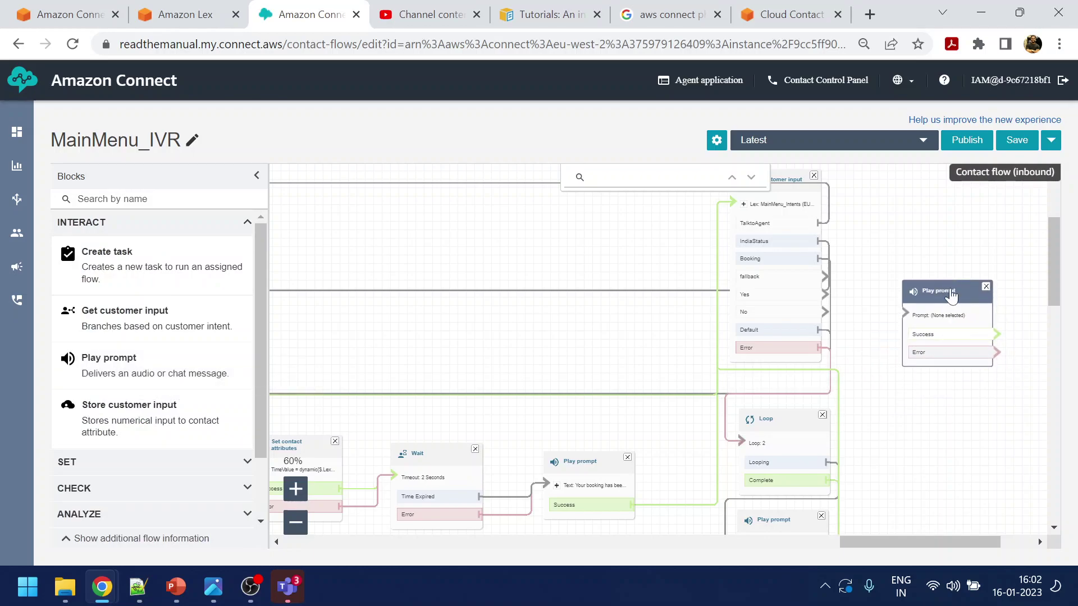
click(950, 292)
click(847, 384)
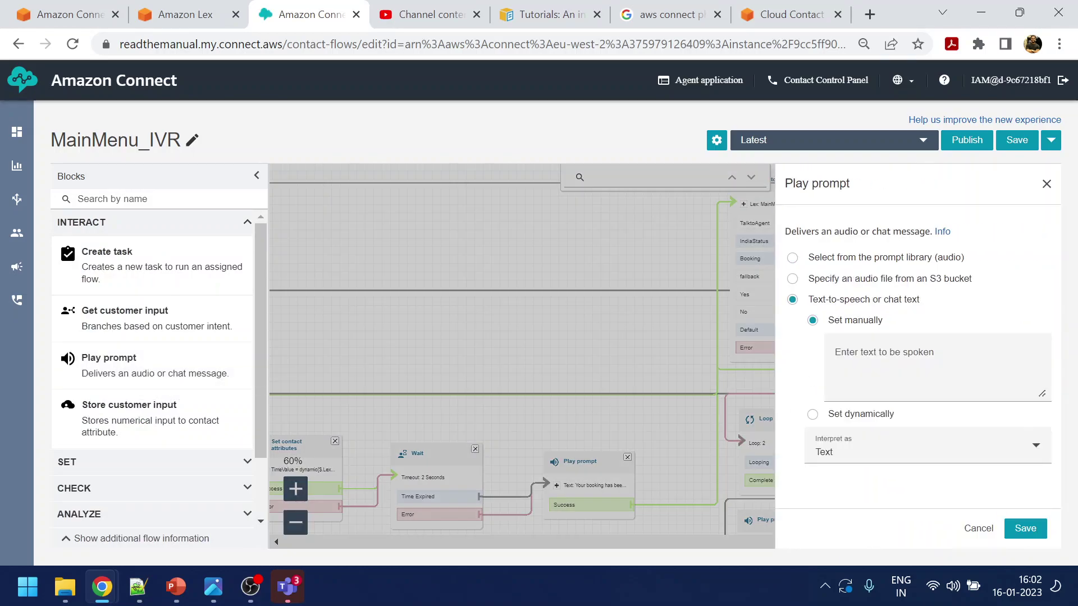
click(835, 358)
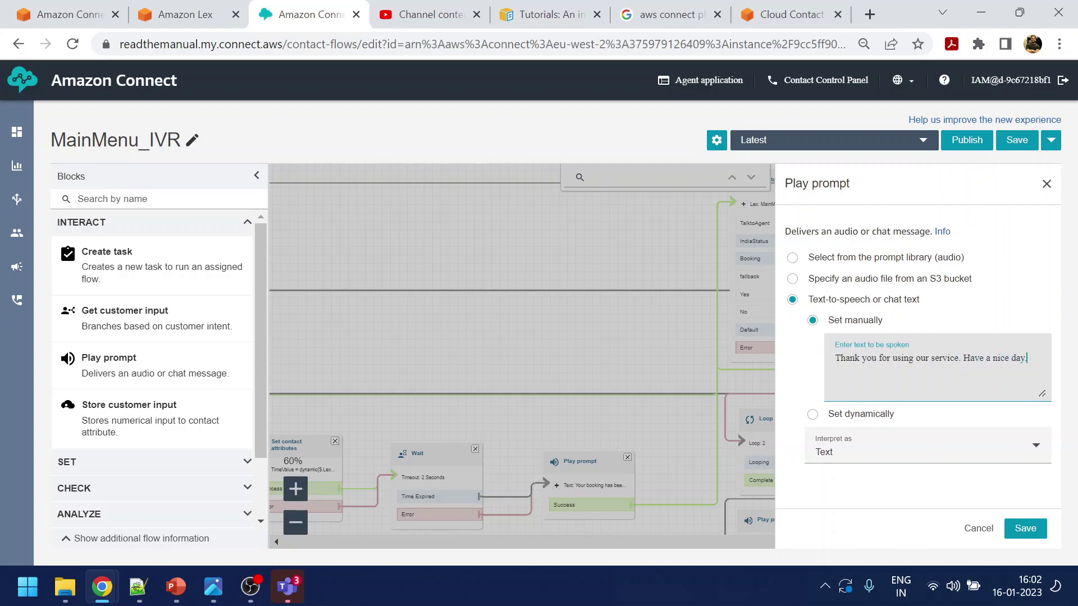
click(1025, 529)
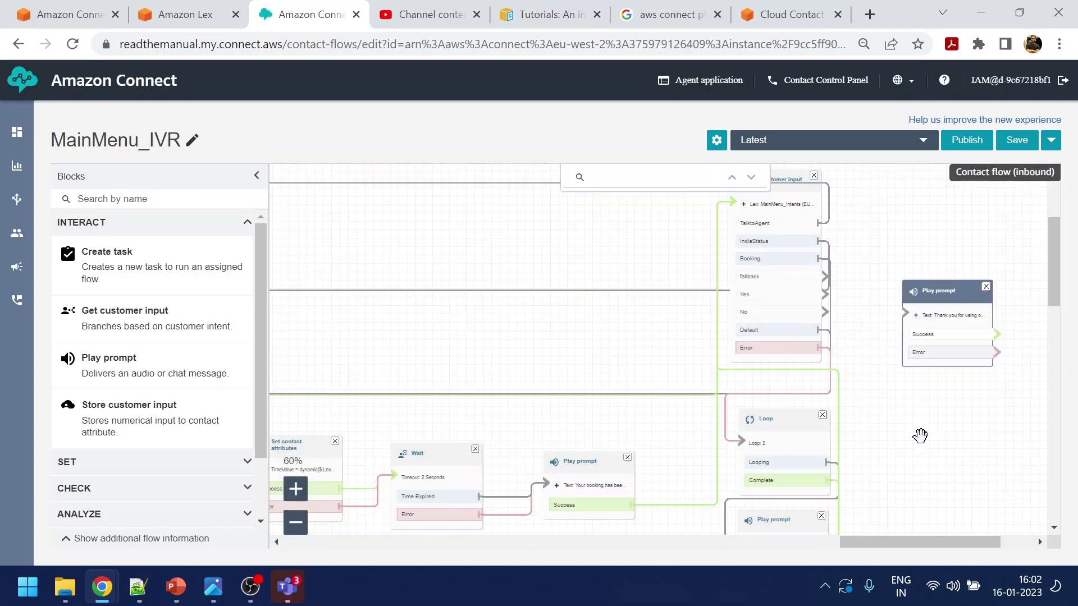
Route the Get customer input block's No branch into the thank-you prompt
drag(822, 312, 966, 297)
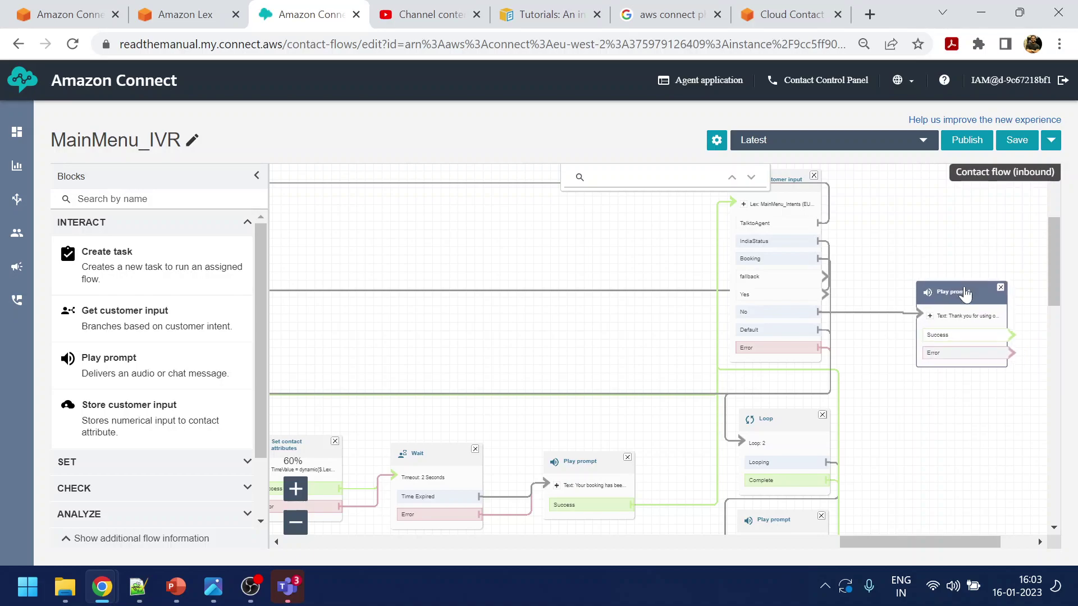
click(926, 420)
scroll(924, 541, right, 3)
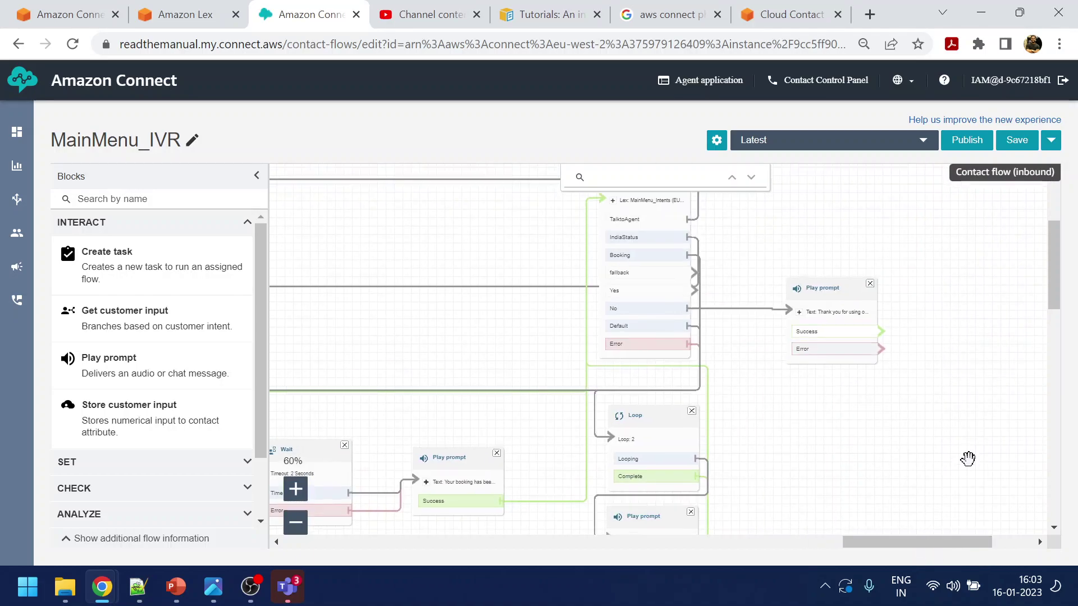
scroll(965, 458, down, 1)
drag(953, 544, 941, 541)
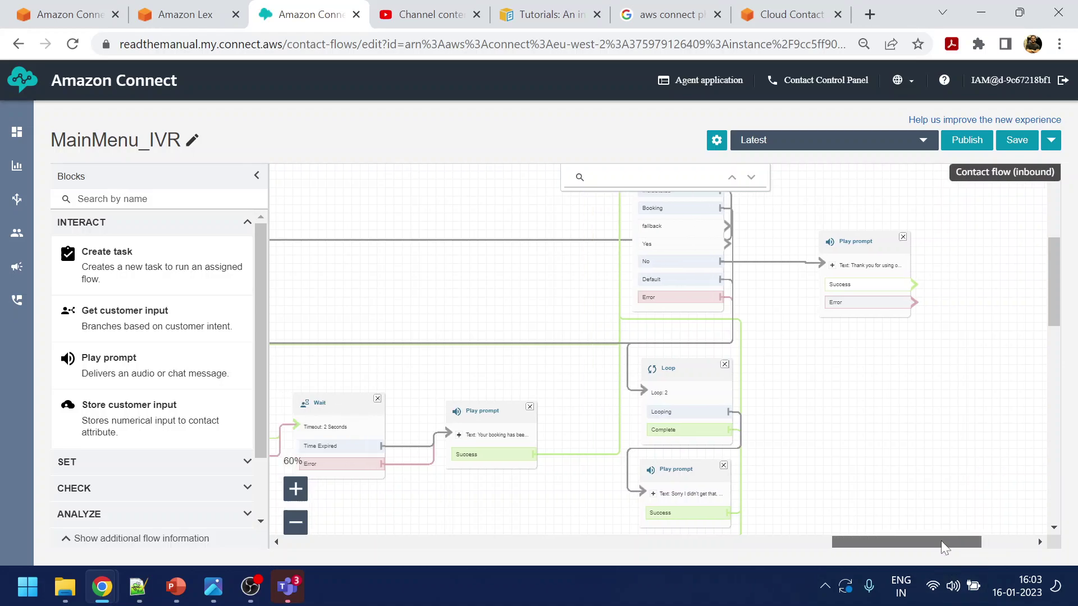
scroll(225, 392, down, 2)
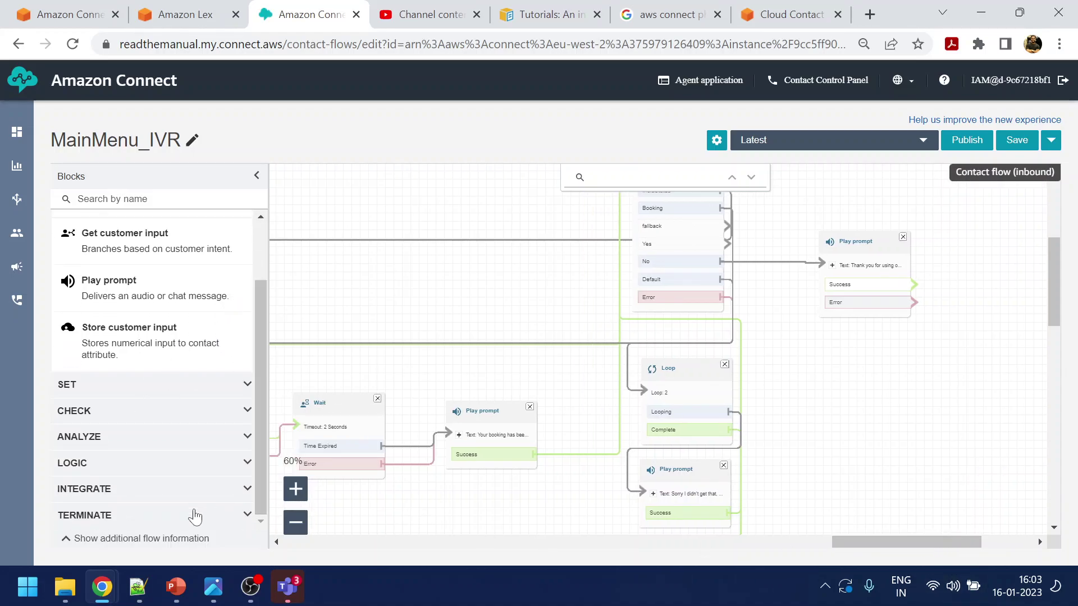
Add a Disconnect block fed by the thank-you prompt's Success and Error outputs
click(247, 517)
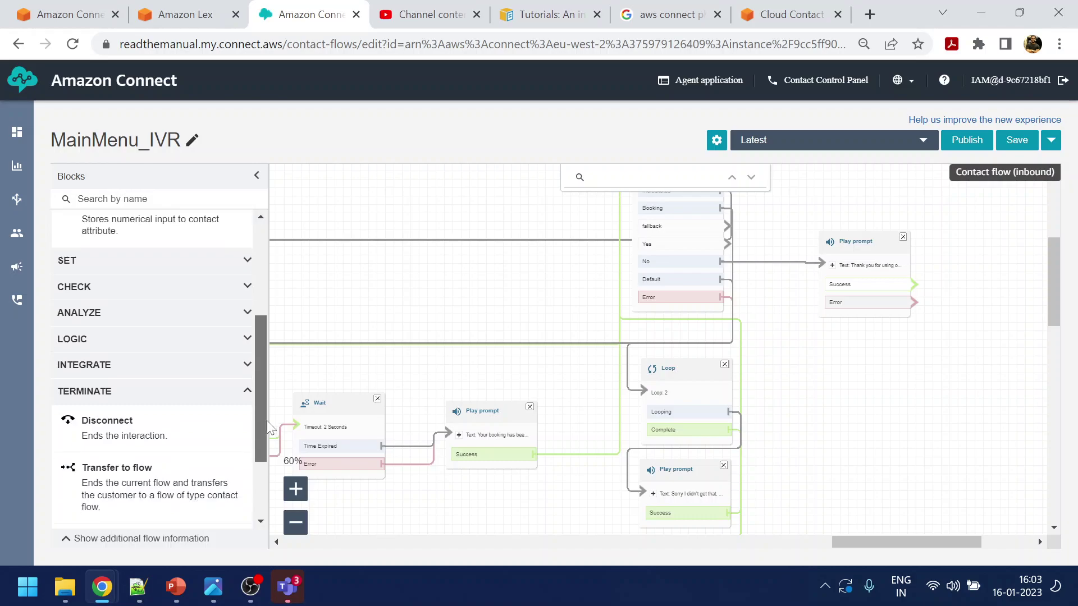
drag(168, 381, 1011, 267)
drag(913, 285, 977, 290)
drag(914, 303, 977, 291)
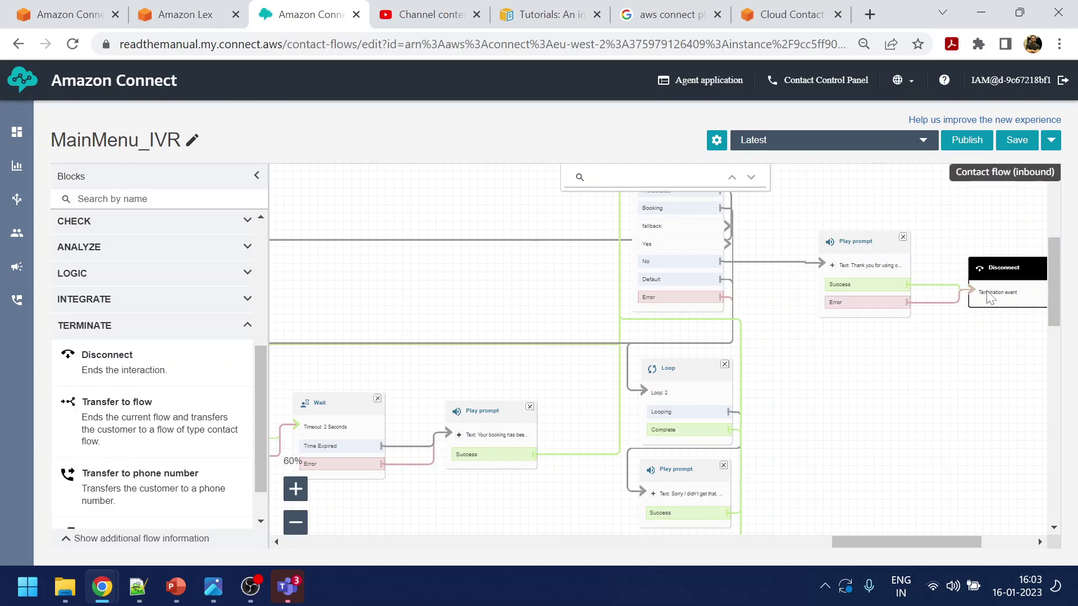
Shift Get customer input slightly up and connect its fallback branch to the Loop block
drag(967, 345, 971, 471)
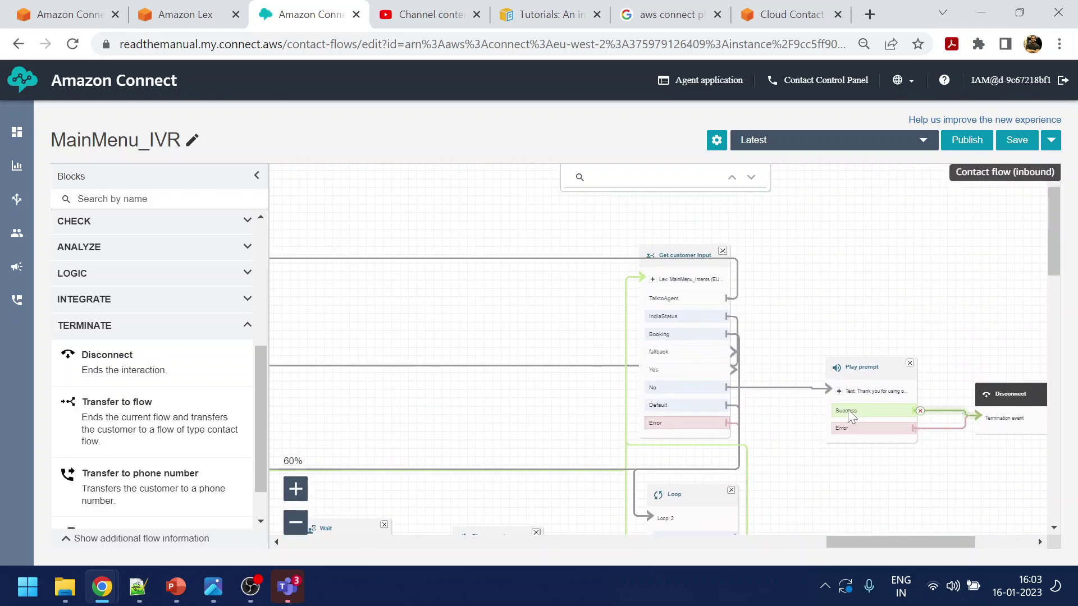
drag(684, 256, 678, 225)
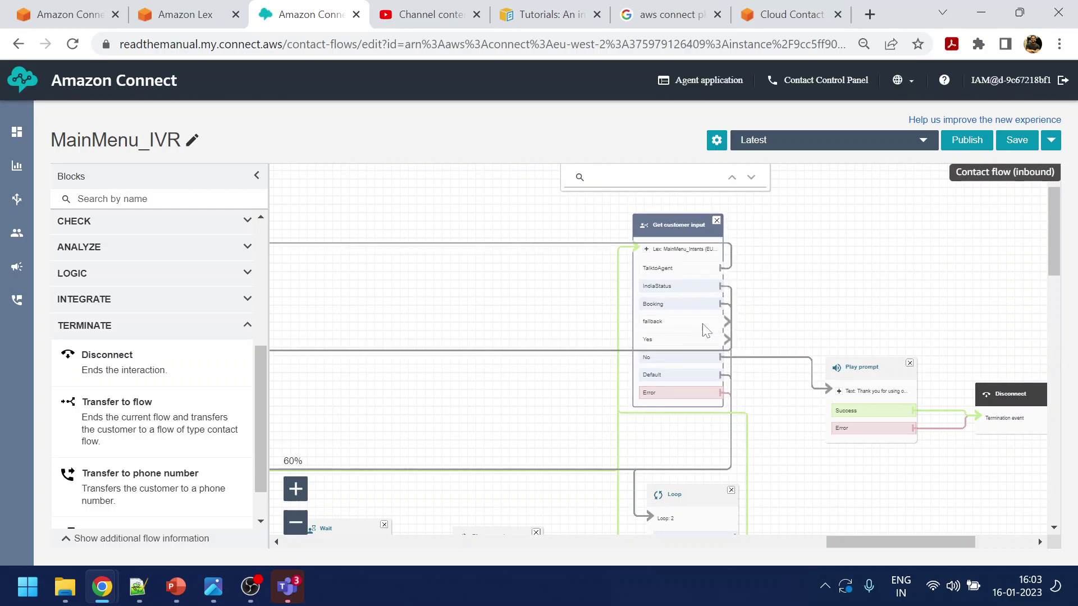
drag(725, 319, 729, 504)
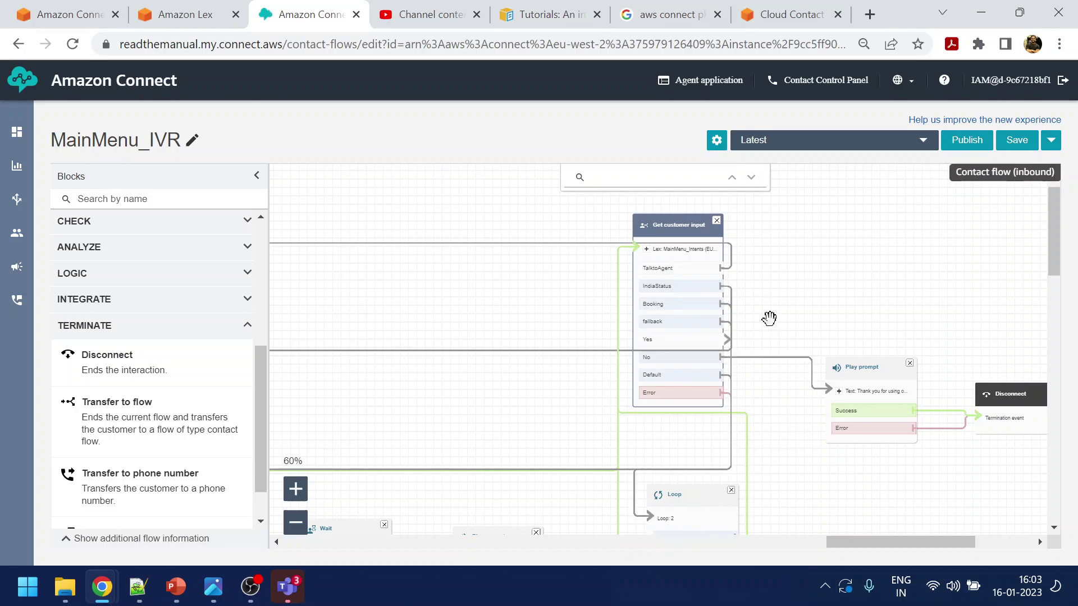
Reattach a misrouted block output connector to its correct target block
click(296, 523)
click(296, 523)
click(296, 523)
click(296, 523)
click(296, 524)
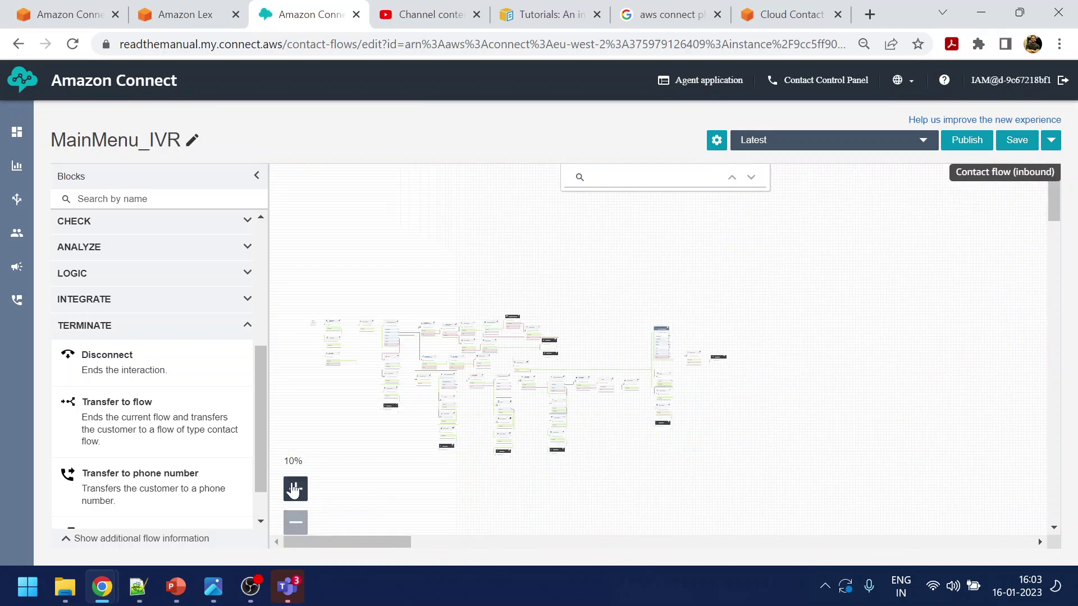
click(294, 491)
drag(753, 462, 850, 461)
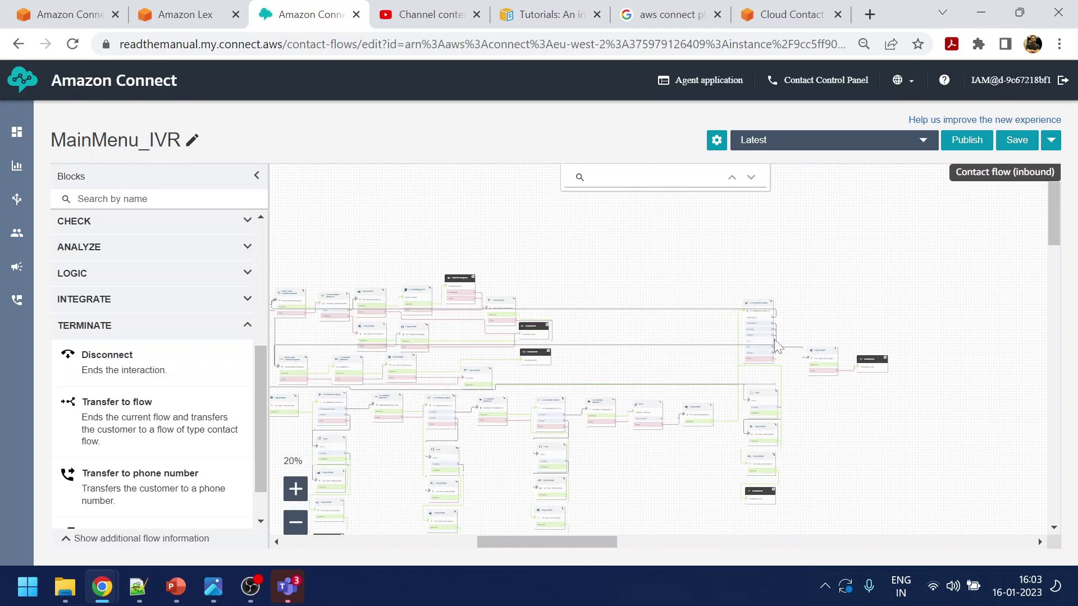
drag(776, 345, 647, 280)
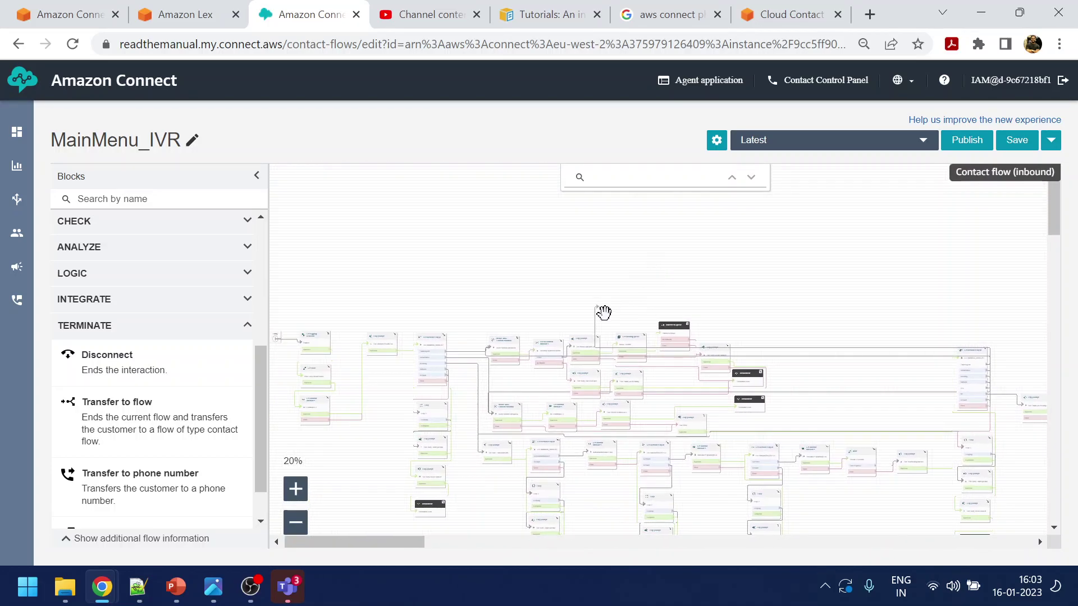
drag(595, 305, 534, 325)
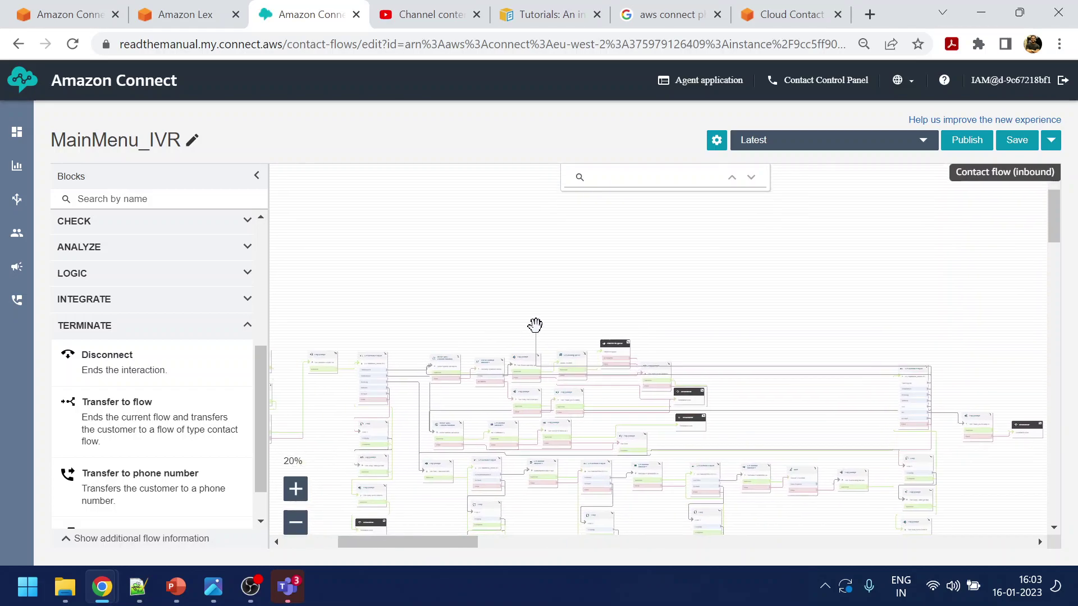
click(307, 484)
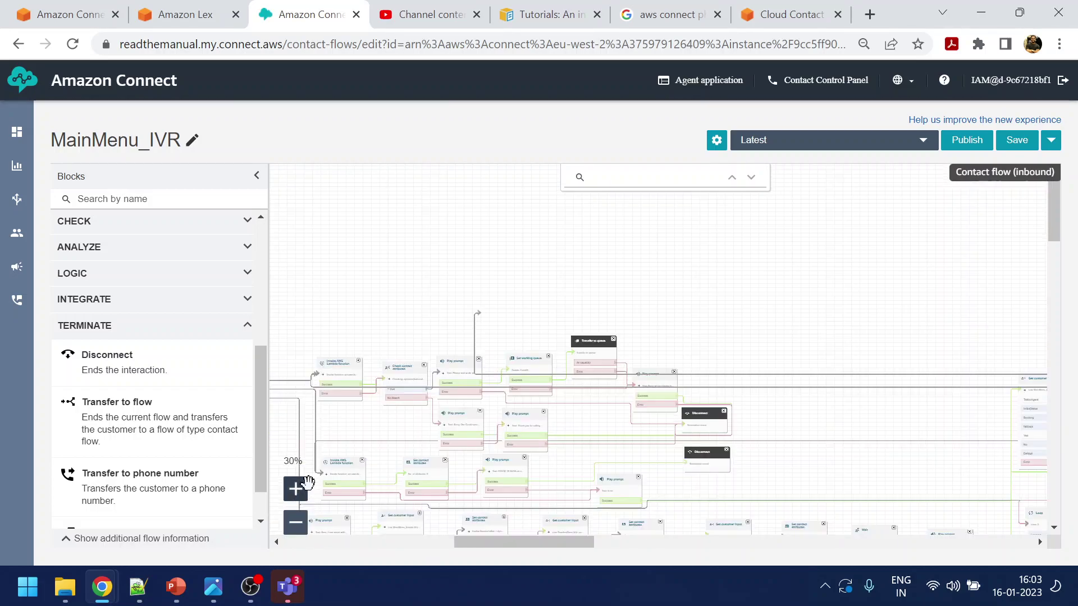
drag(366, 329, 641, 300)
drag(748, 291, 655, 321)
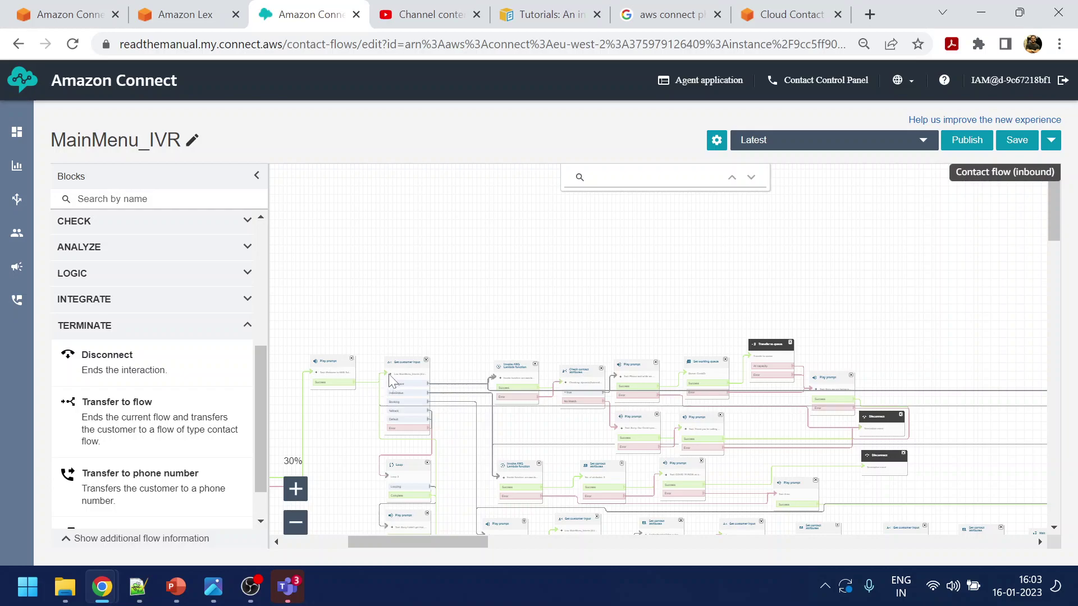
Save MainMenu_IVR and attempt publishing, which returns a 'Failed to publish contact flow' error
click(1015, 143)
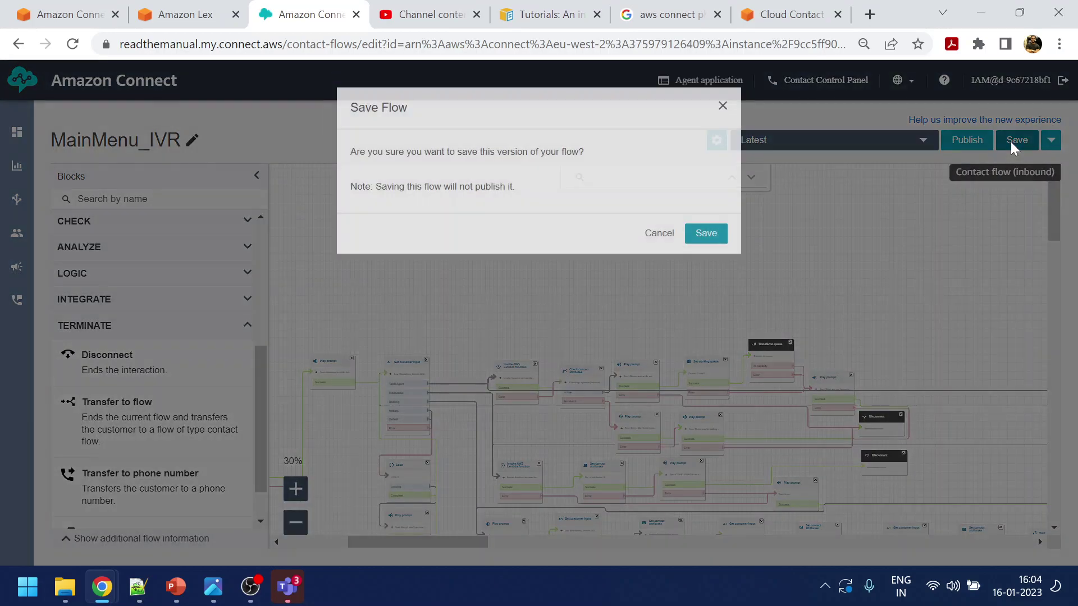
click(708, 225)
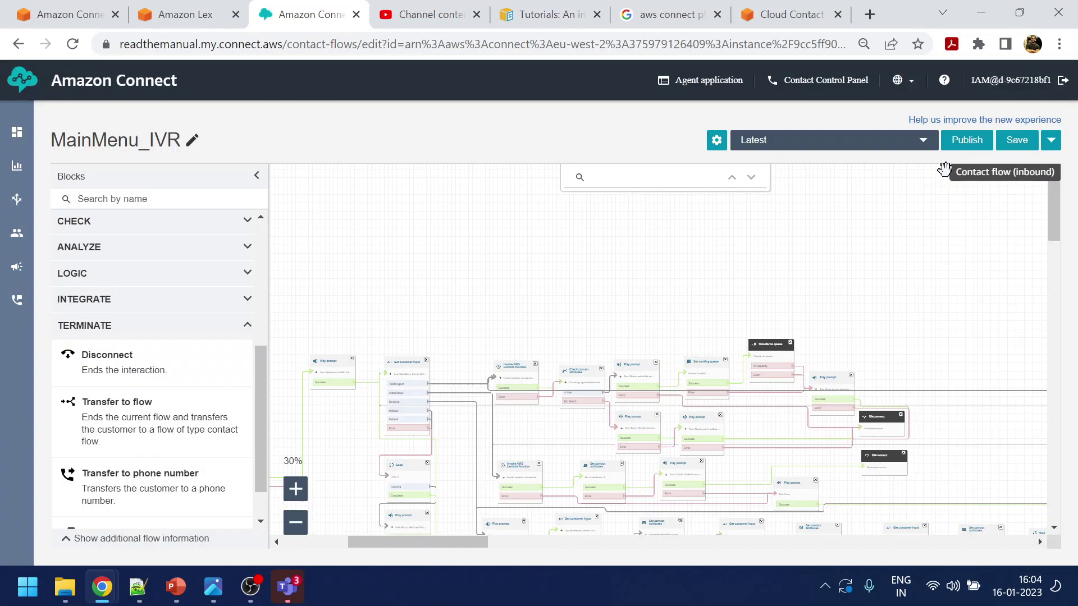
click(973, 144)
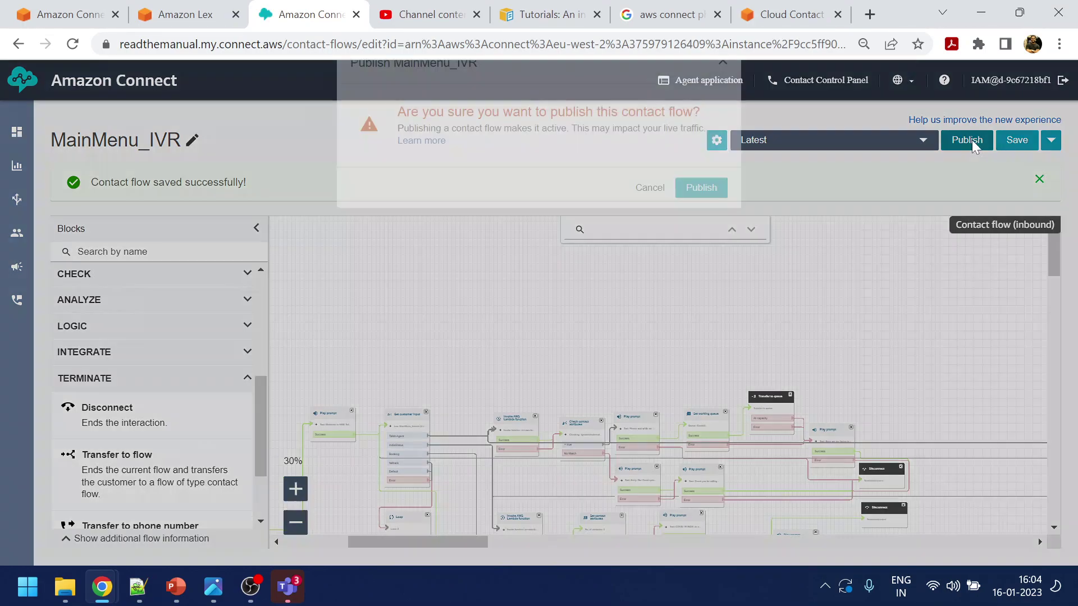
click(709, 259)
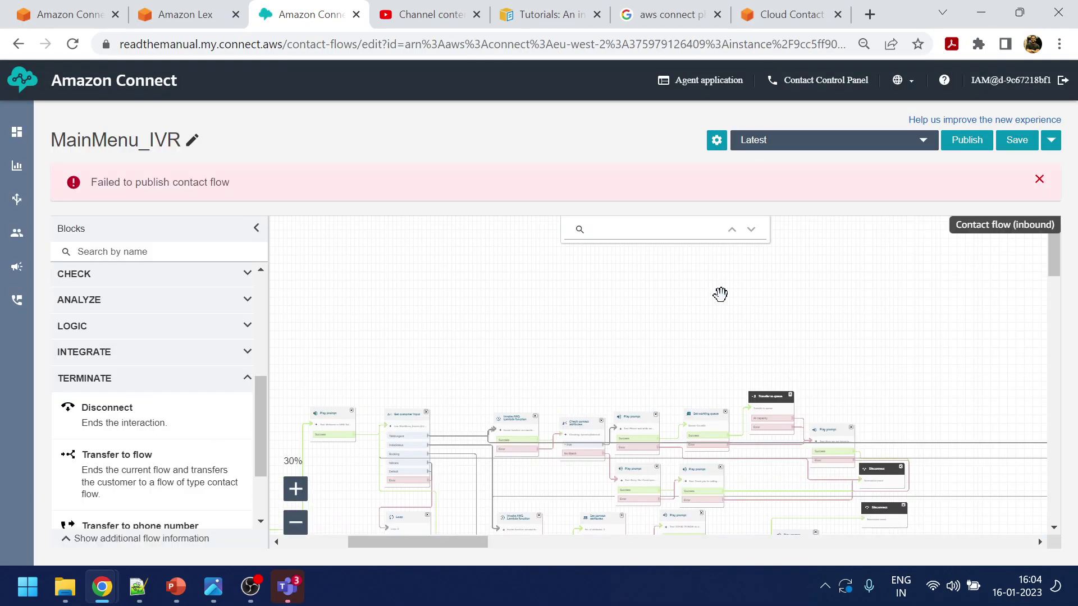
drag(827, 352, 777, 246)
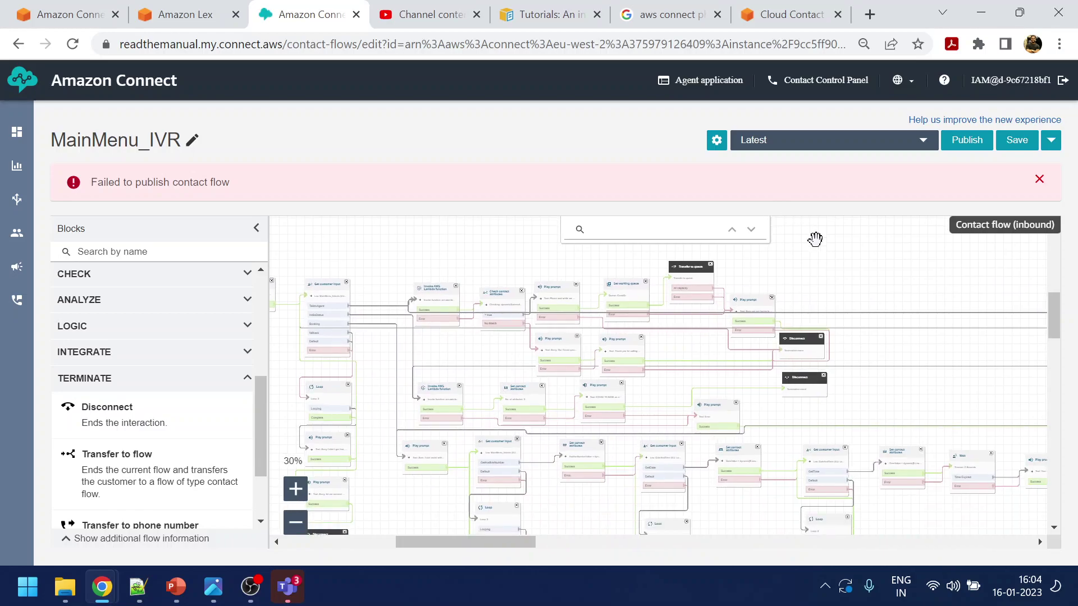
drag(852, 272, 621, 248)
scroll(621, 247, up, 1)
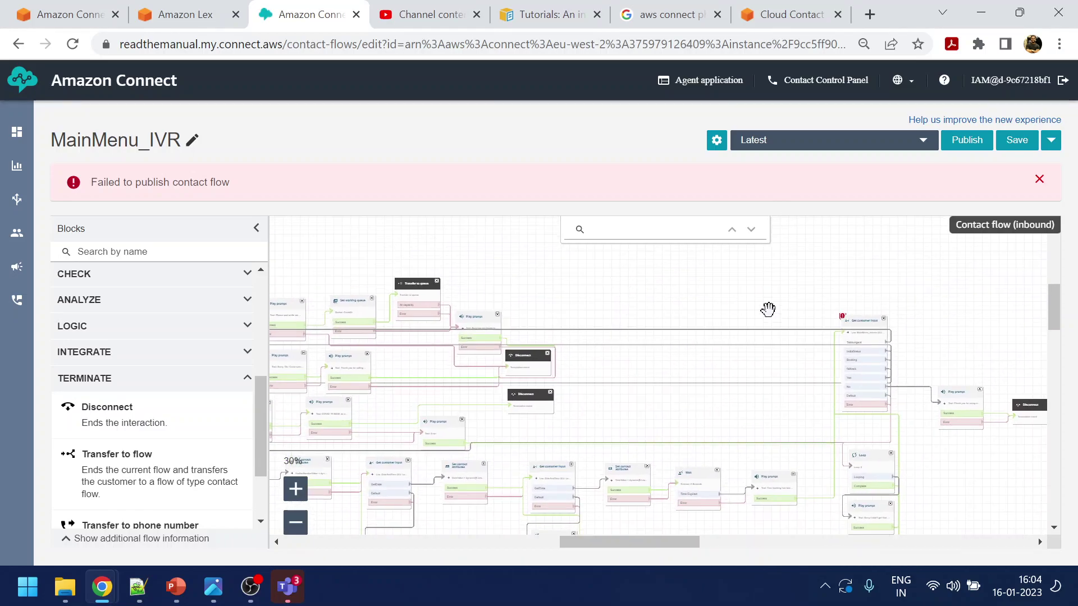
drag(898, 291, 821, 296)
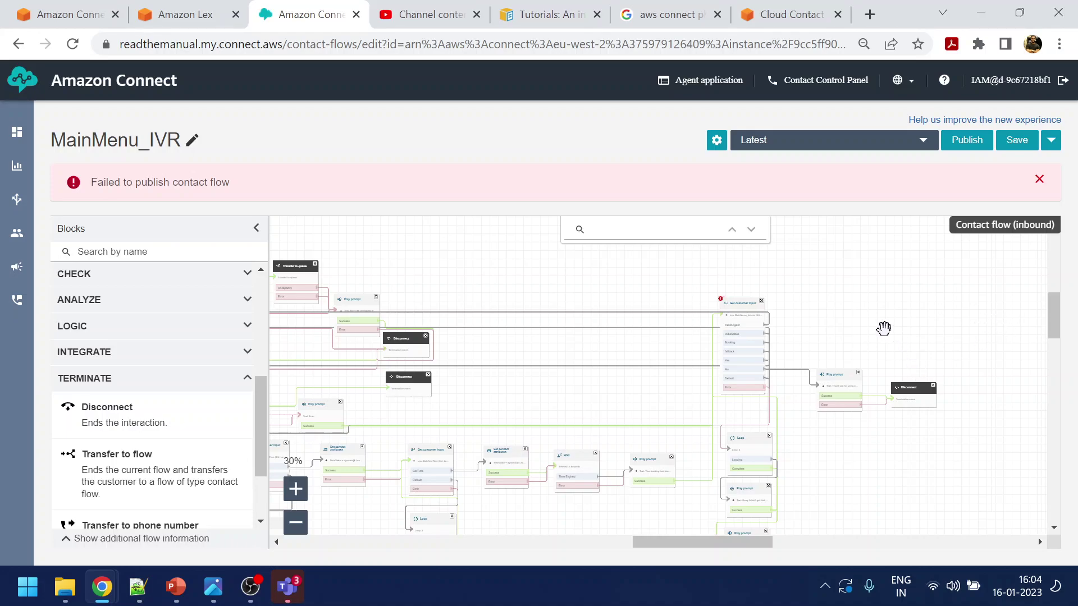
Review the Get customer input block's settings without changing them
click(295, 489)
click(295, 488)
click(296, 488)
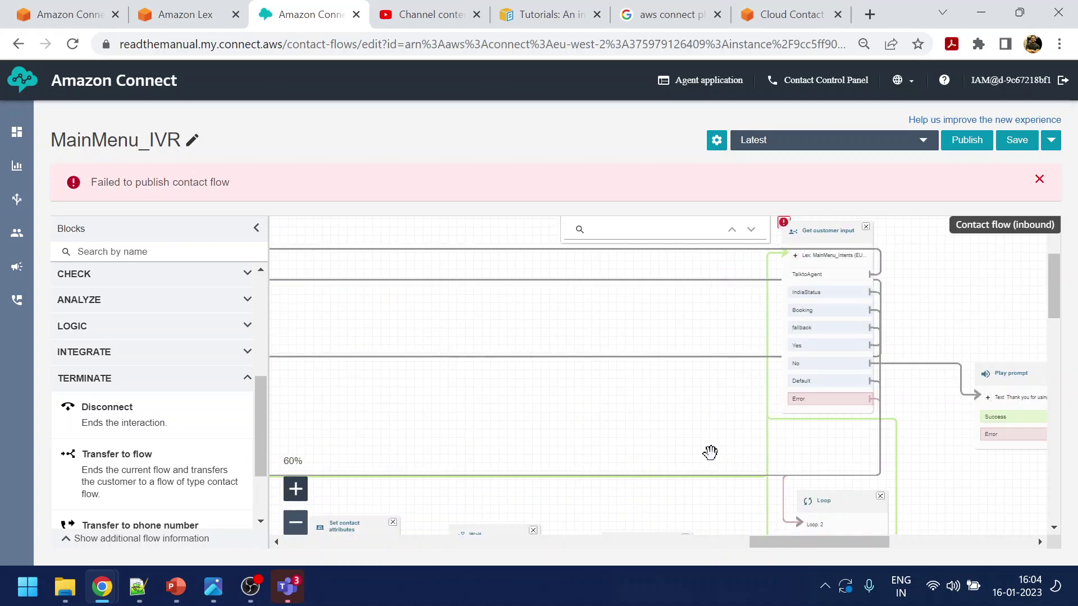
drag(718, 455, 550, 469)
click(296, 488)
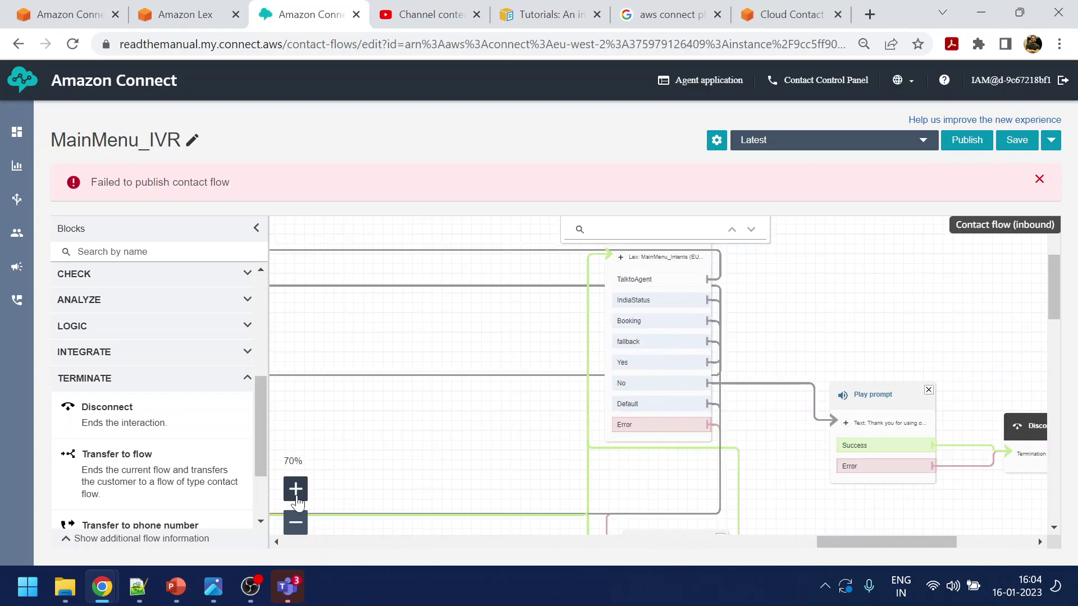
click(296, 488)
drag(885, 260, 881, 372)
click(646, 305)
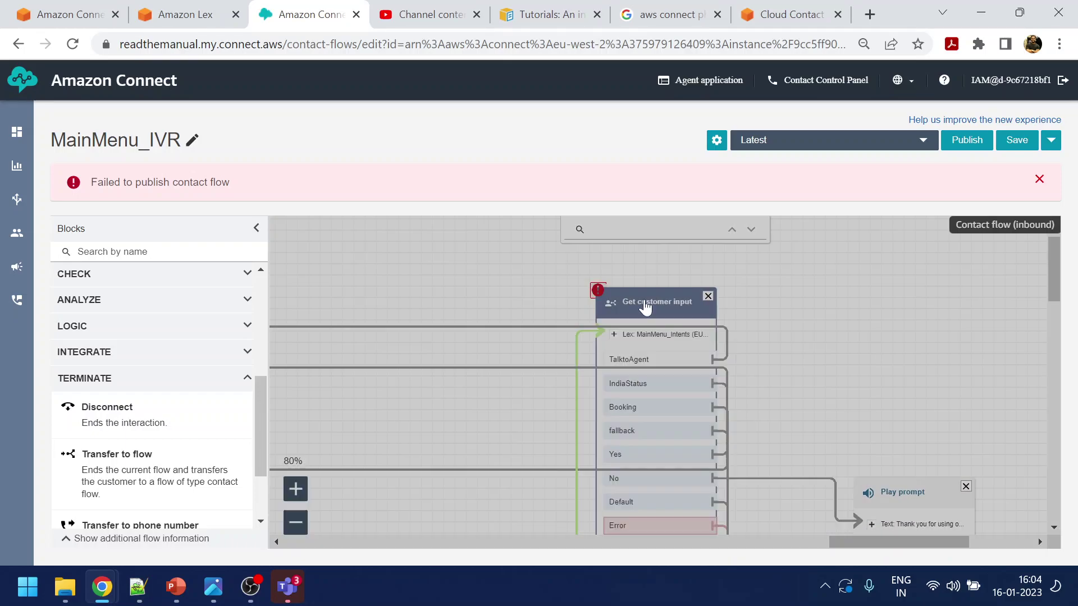
drag(1050, 293, 1076, 464)
click(983, 534)
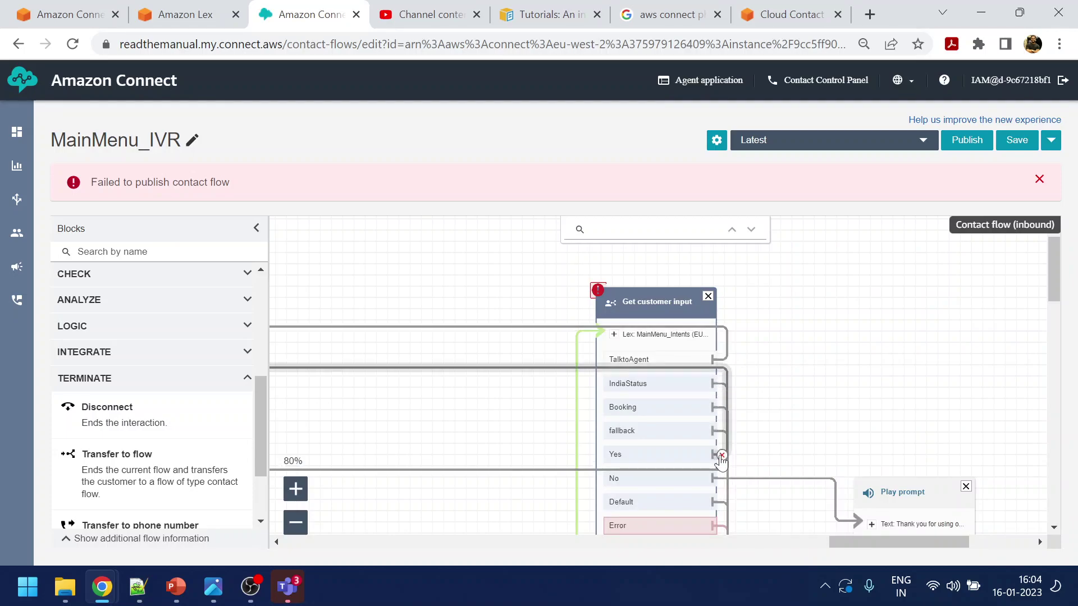
Inspect the input block's branches and move a terminating block into empty space
drag(783, 465, 843, 372)
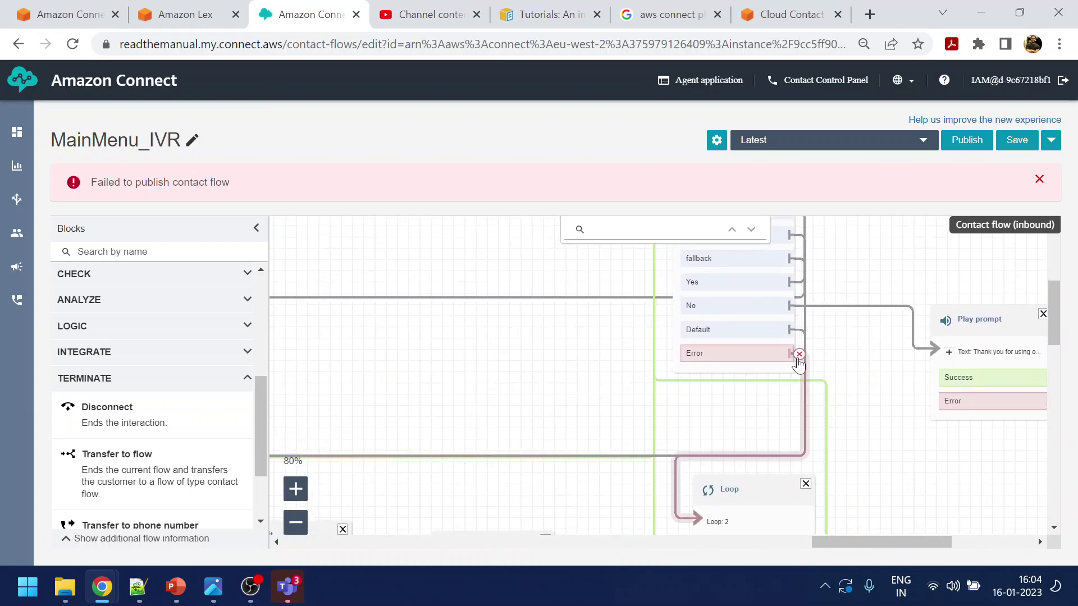
drag(907, 435, 886, 298)
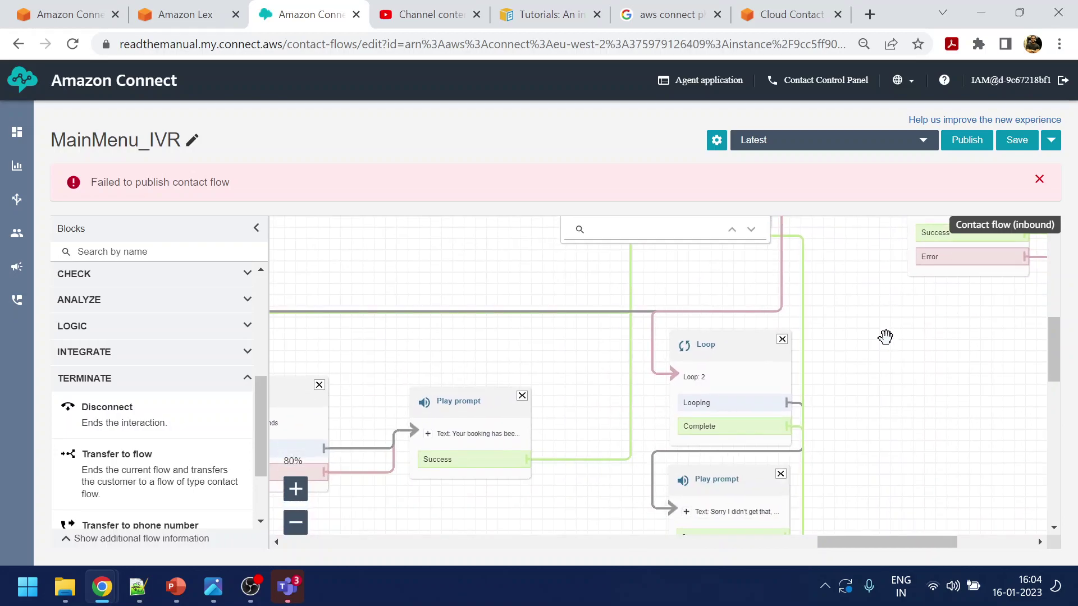
scroll(886, 311, down, 3)
drag(900, 249, 895, 474)
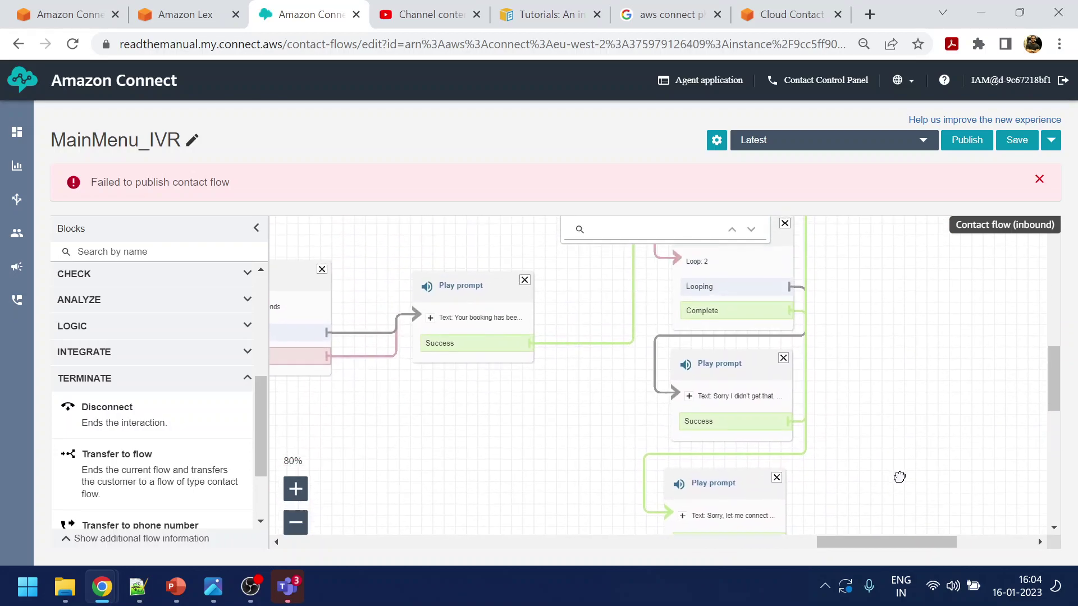
mouse_move(892, 315)
mouse_down()
mouse_move(895, 465)
mouse_move(927, 378)
mouse_up()
drag(647, 447, 729, 405)
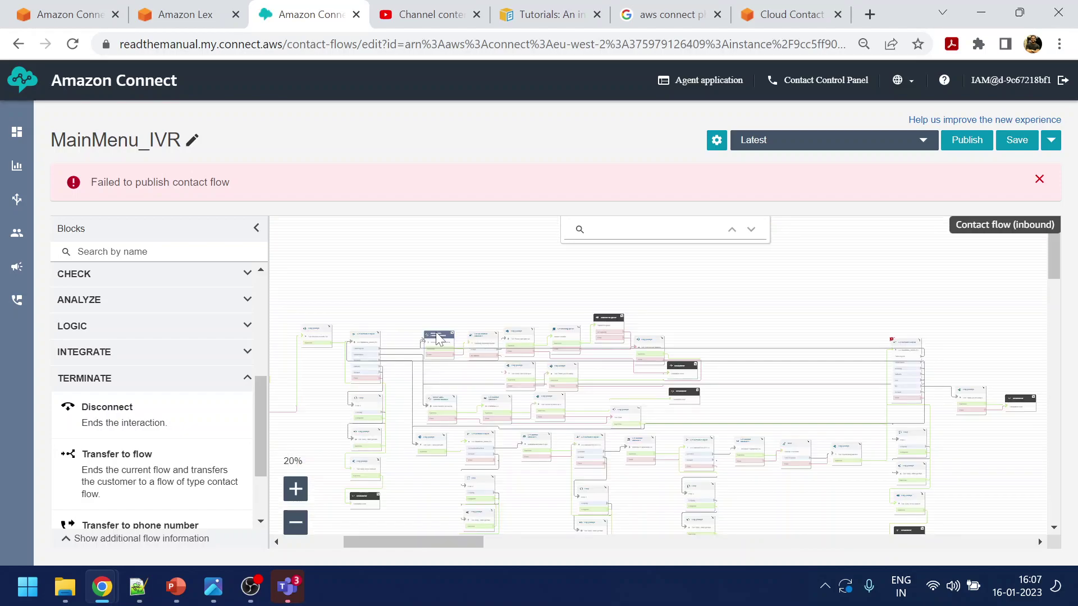
drag(446, 341, 449, 347)
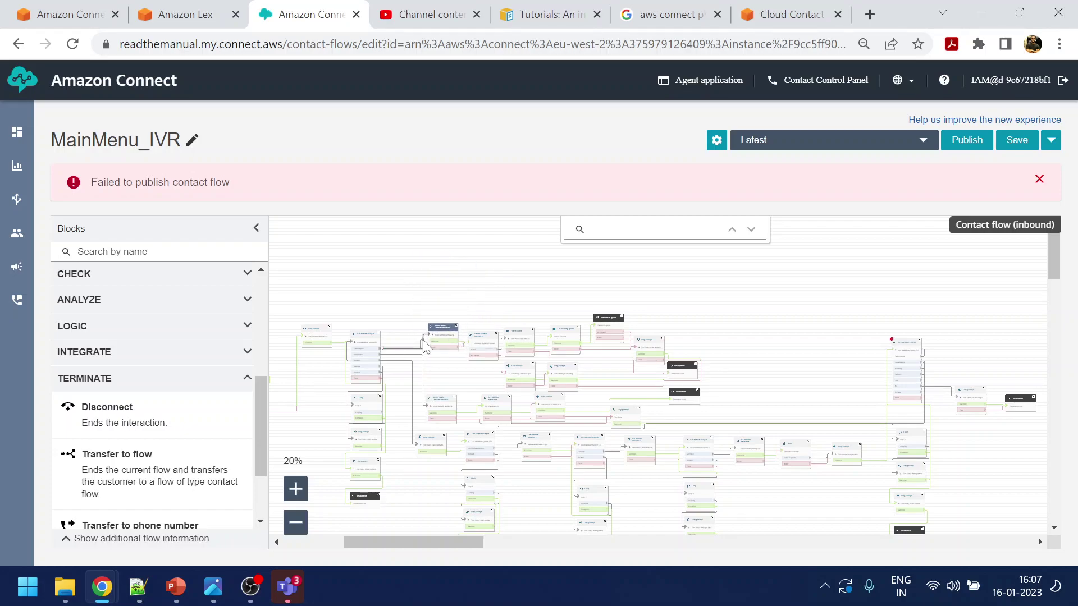
Select the two Invoke AWS Lambda blocks and nudge the Play prompt block down-right
click(295, 489)
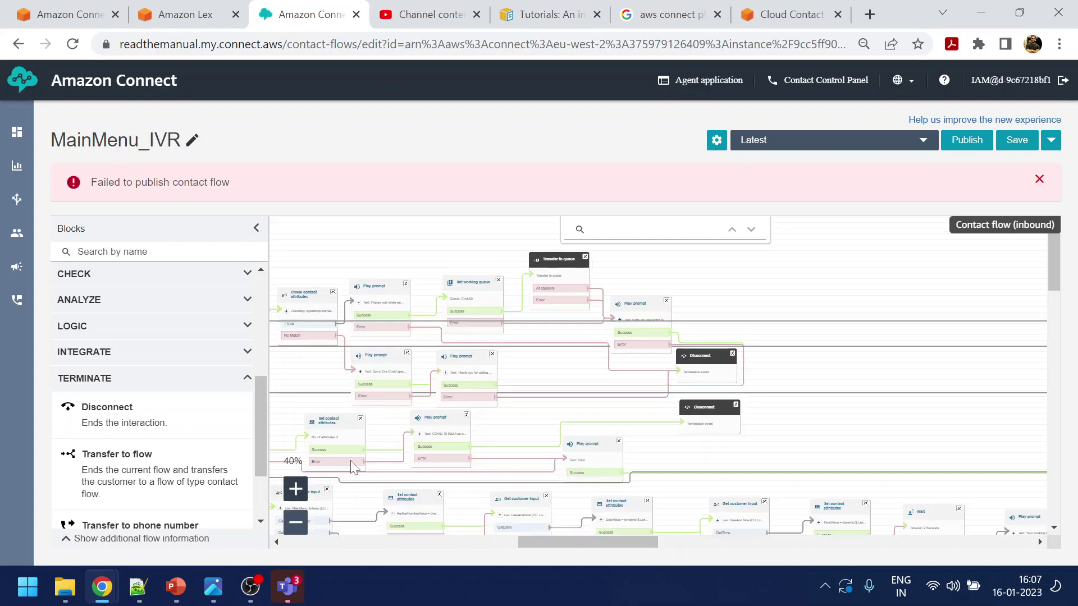
drag(528, 368, 854, 384)
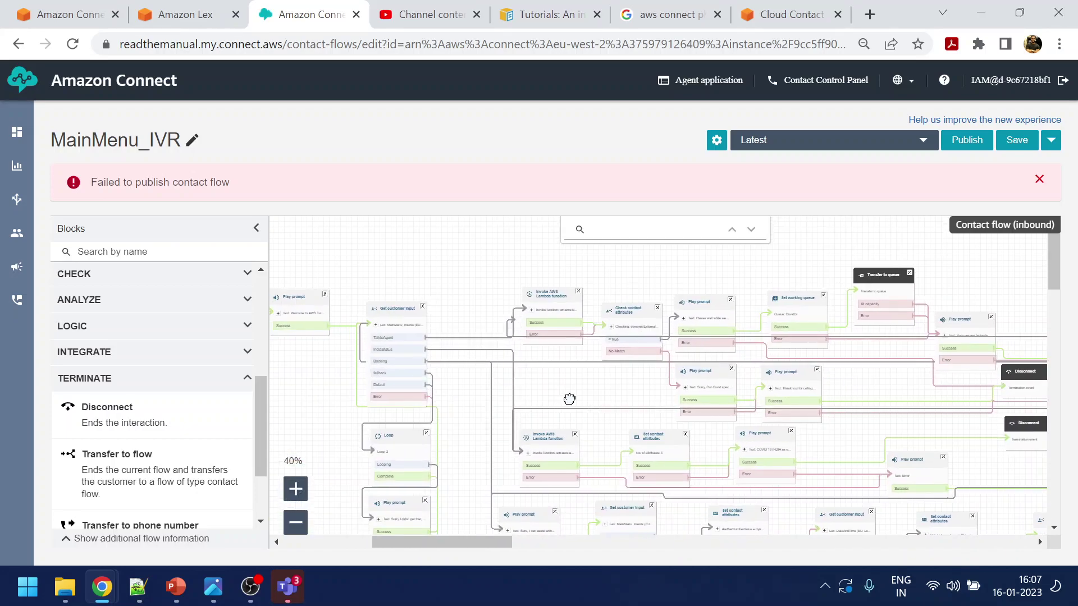
drag(565, 397, 580, 397)
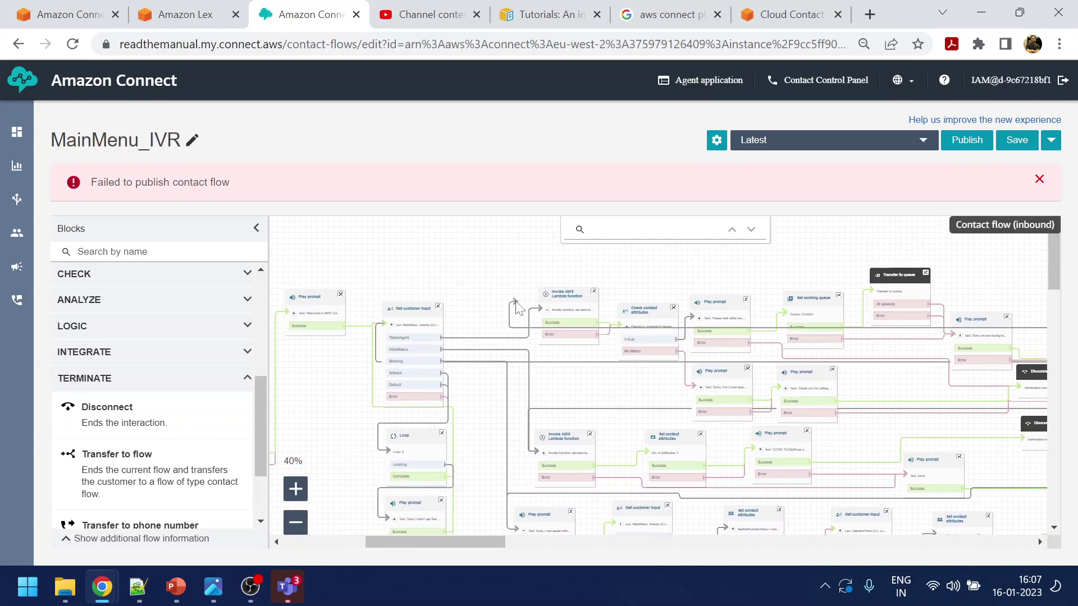
drag(564, 303, 565, 307)
drag(563, 435, 569, 438)
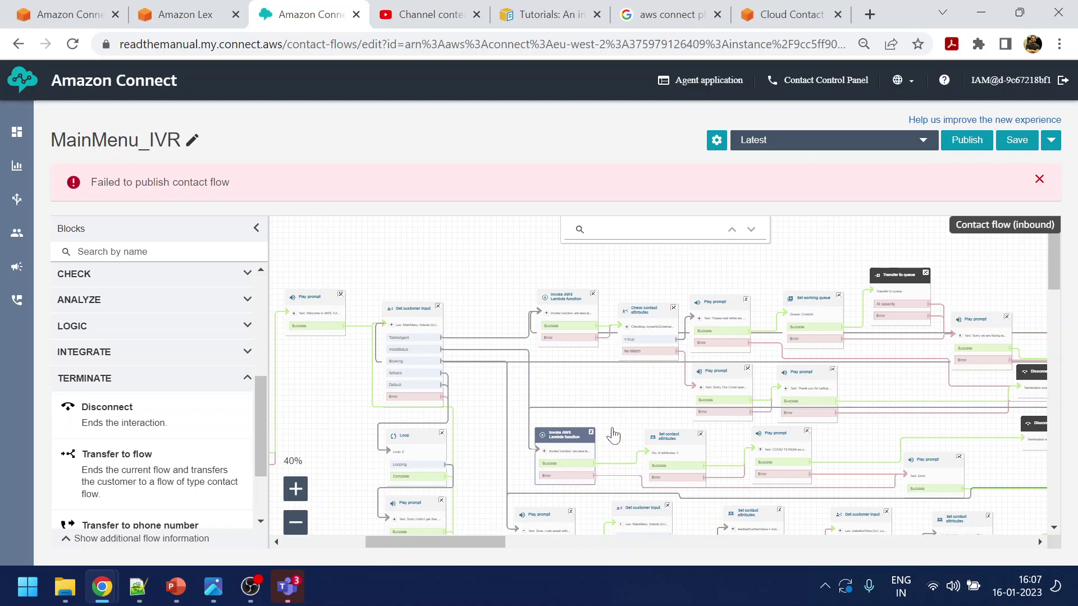
scroll(569, 438, down, 5)
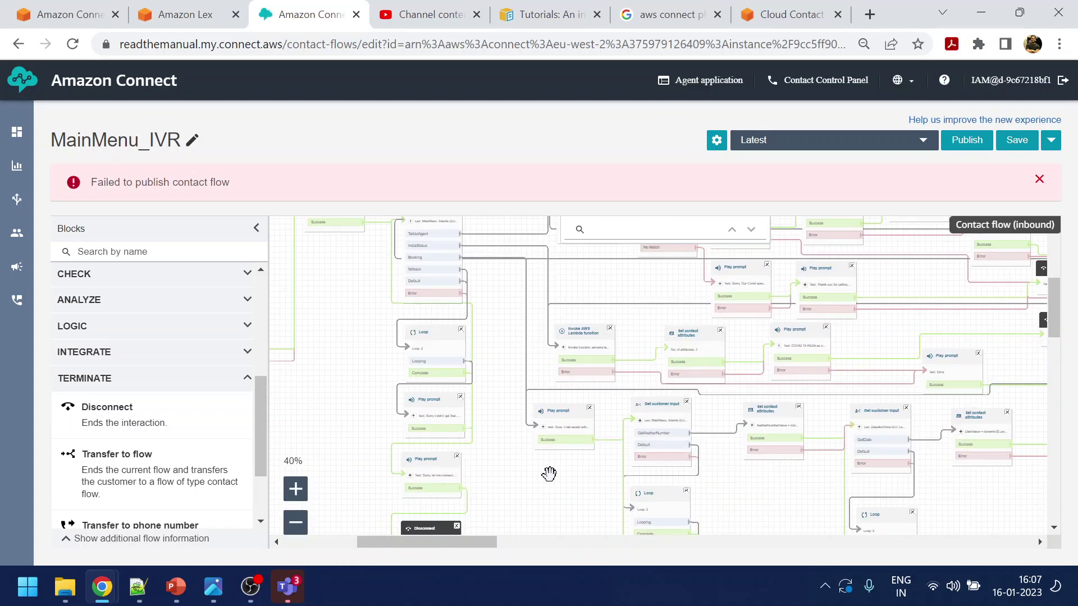
drag(562, 419, 569, 428)
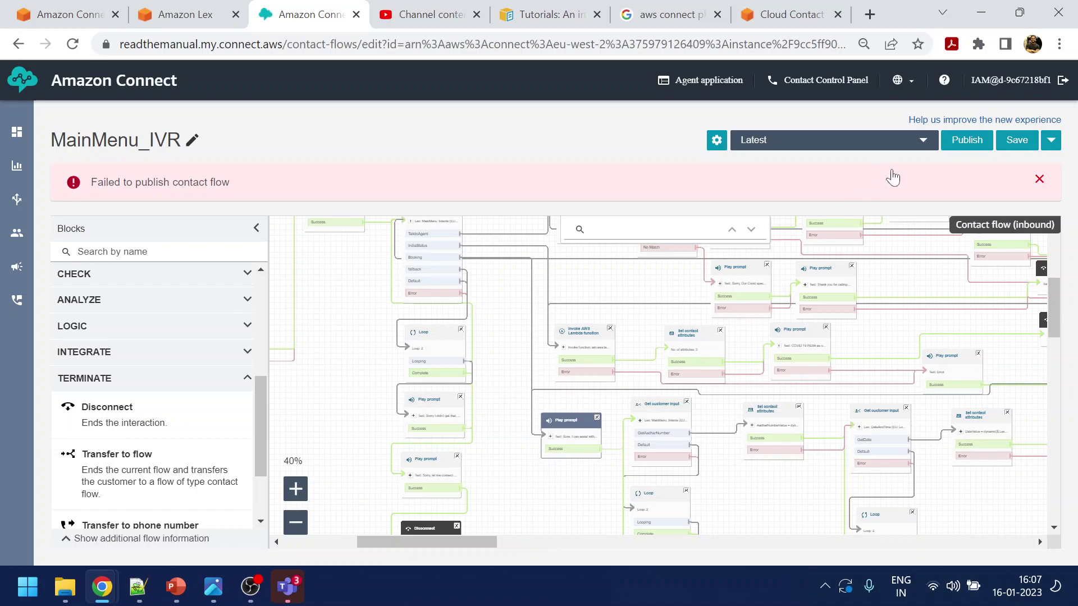
Publish MainMenu_IVR successfully and check the Disconnect blocks on the canvas
click(966, 140)
click(701, 256)
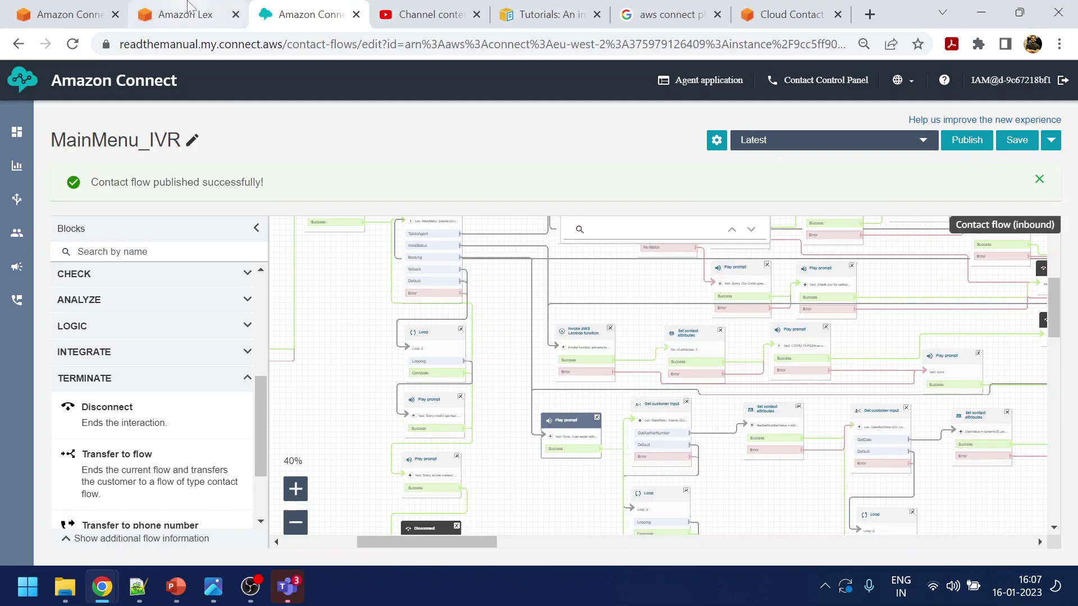
drag(881, 335, 696, 352)
drag(843, 366, 782, 409)
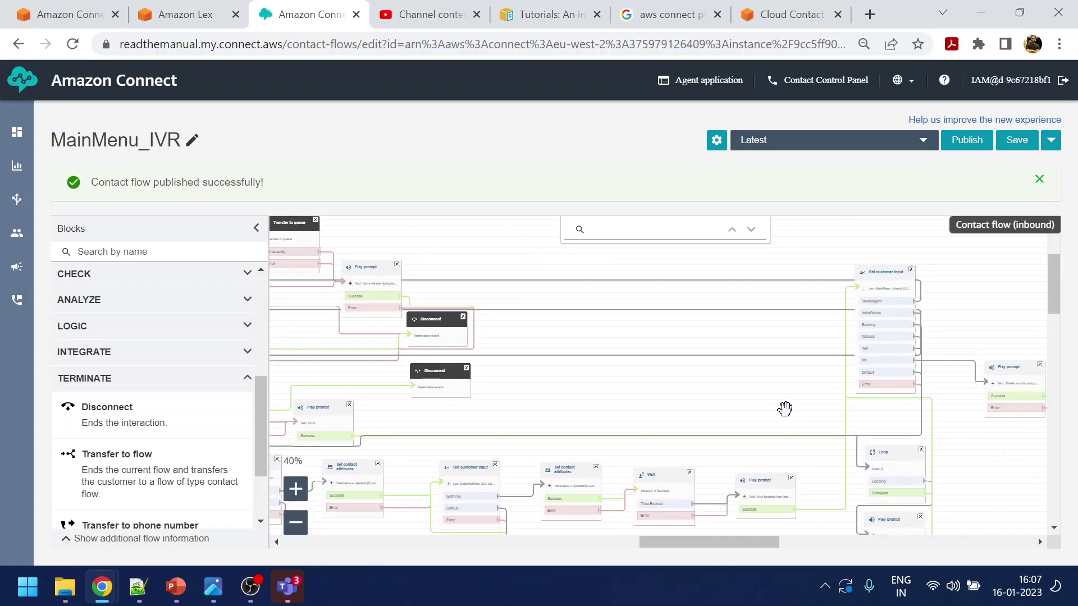
click(215, 8)
Open the MainMenu_Intents bot and search existing intents for 'yes' without adding one
click(294, 414)
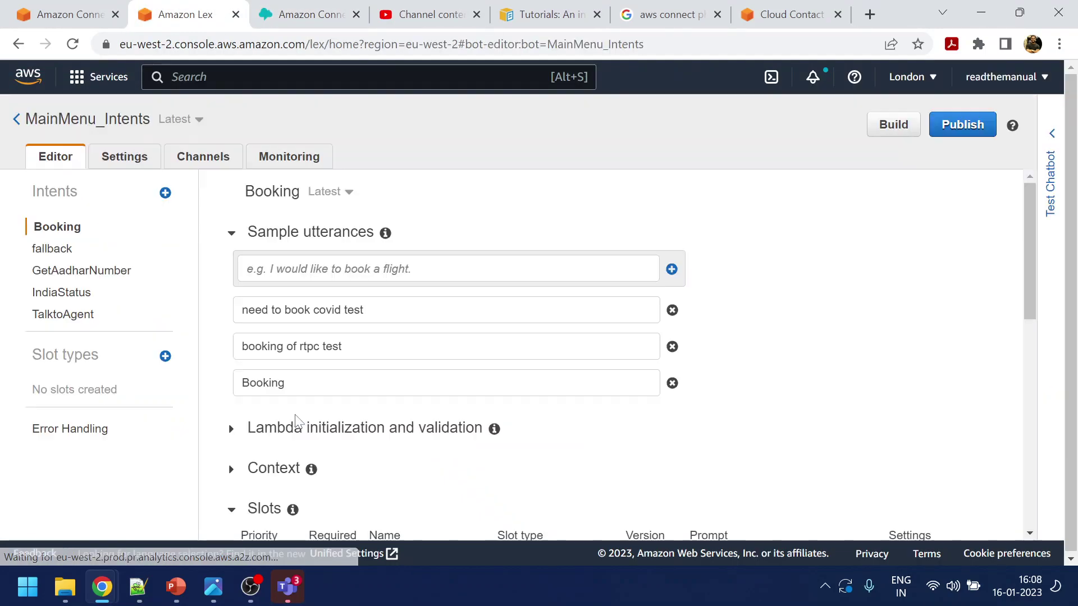
click(165, 193)
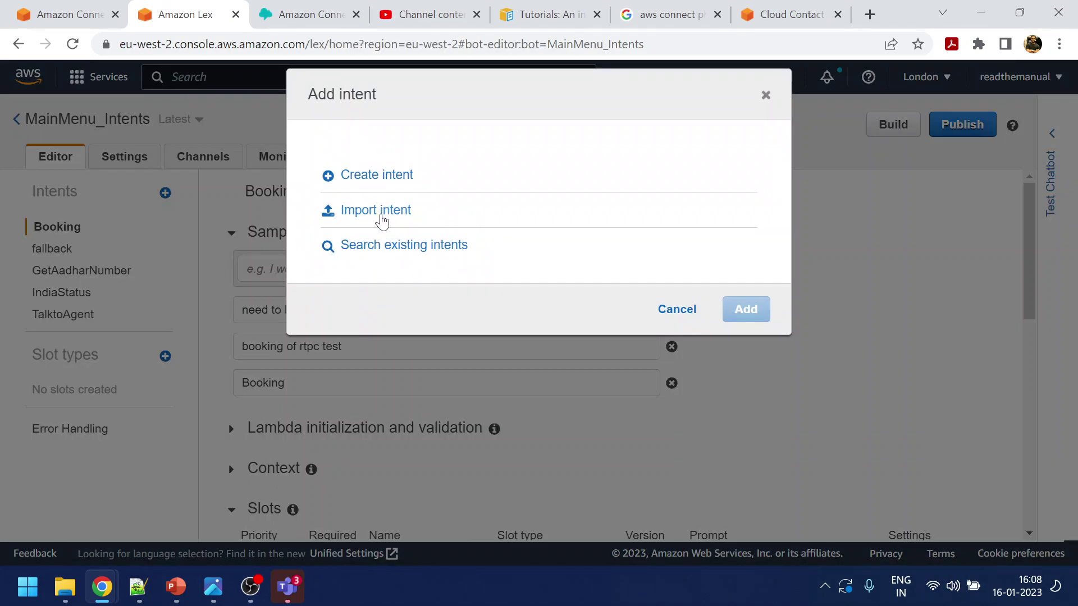
click(395, 247)
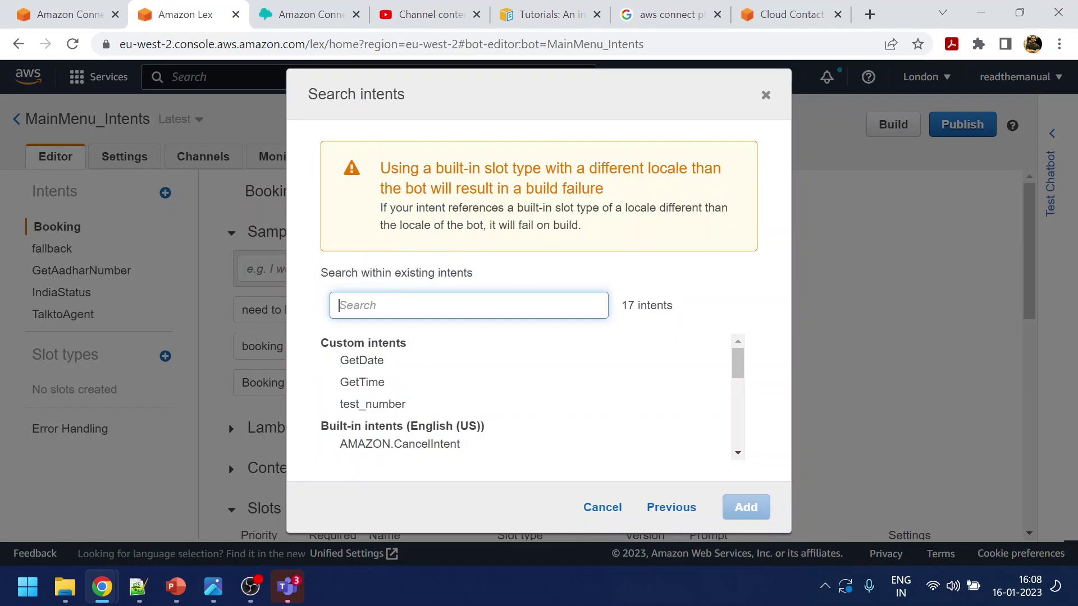
text(yes)
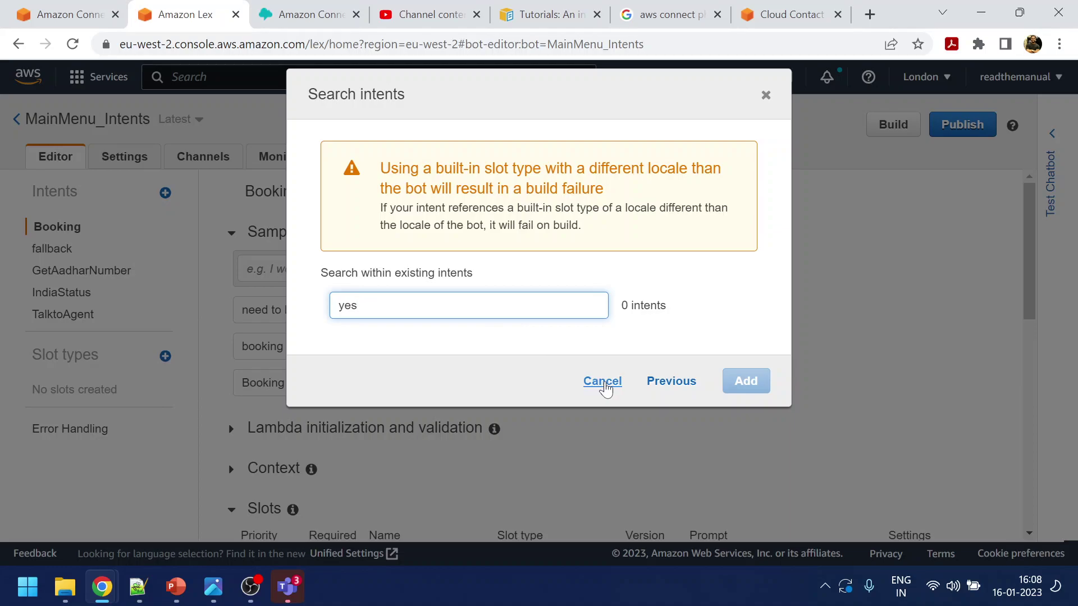
click(602, 383)
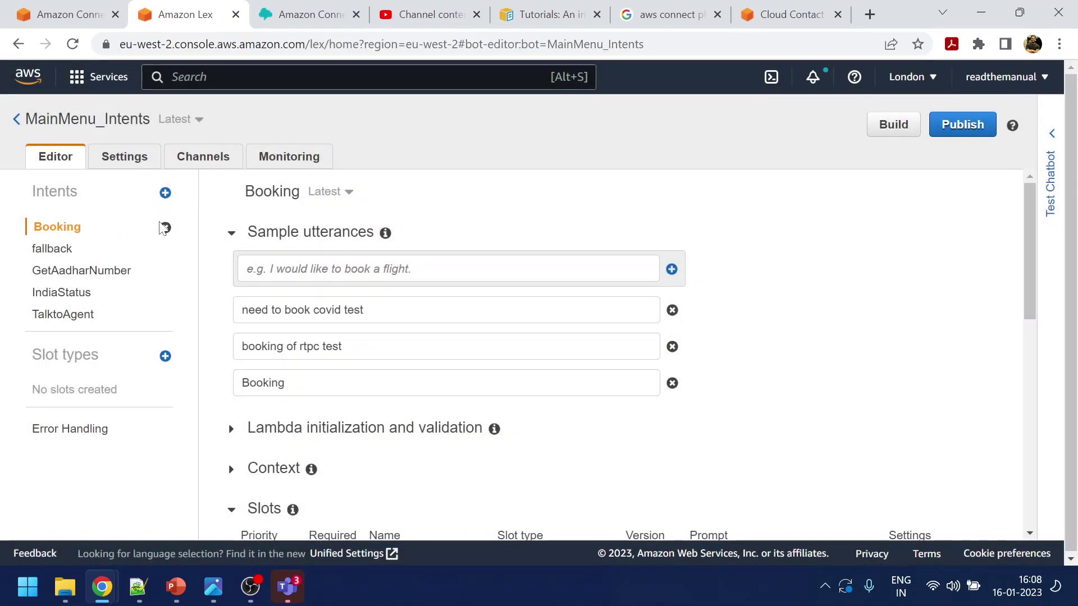
Create a new intent named Yes
click(165, 193)
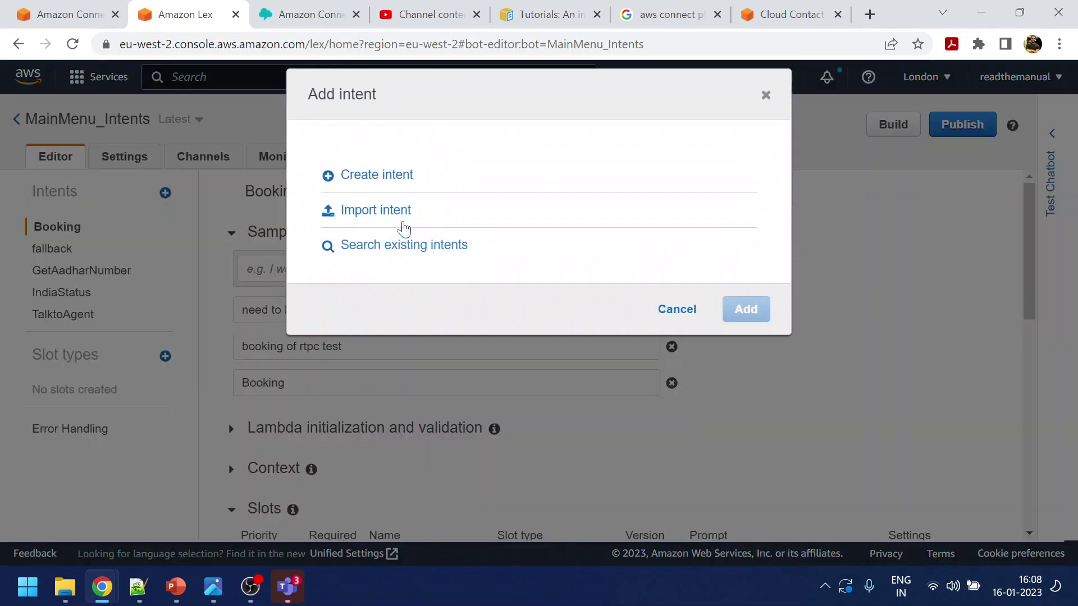
click(377, 174)
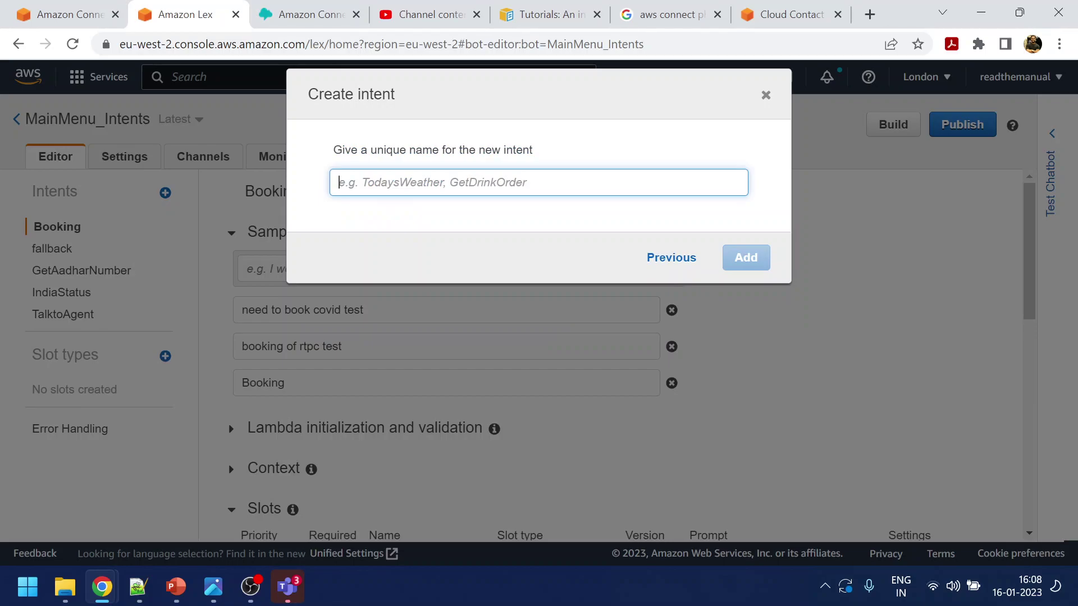
text(Yes)
click(750, 258)
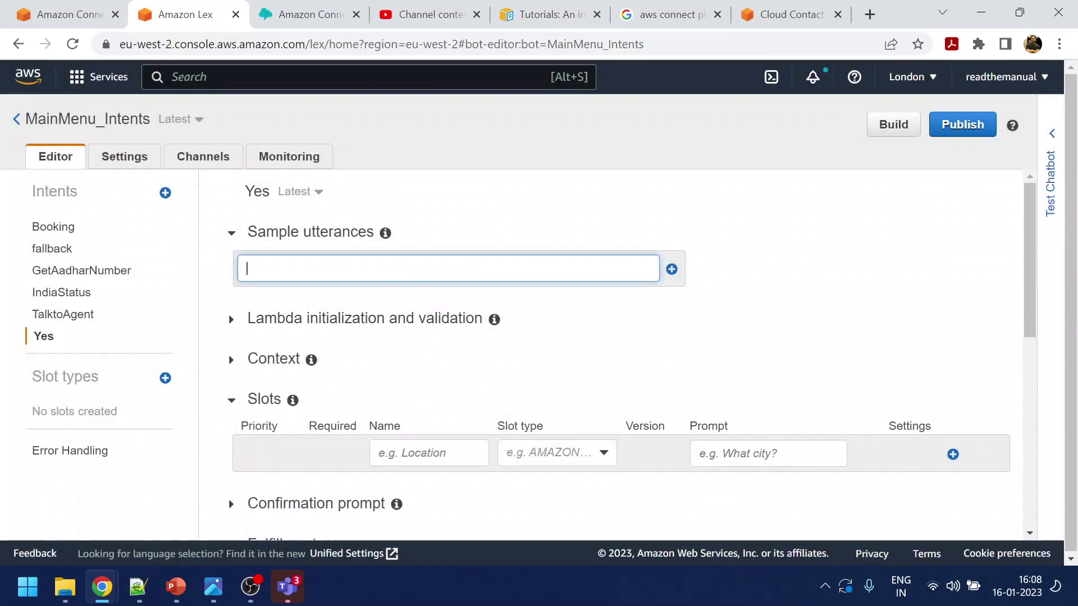
Add utterances yes, yeah, yup, correct and yes please, fix the typo, and save the intent
text(yes)
key(Return)
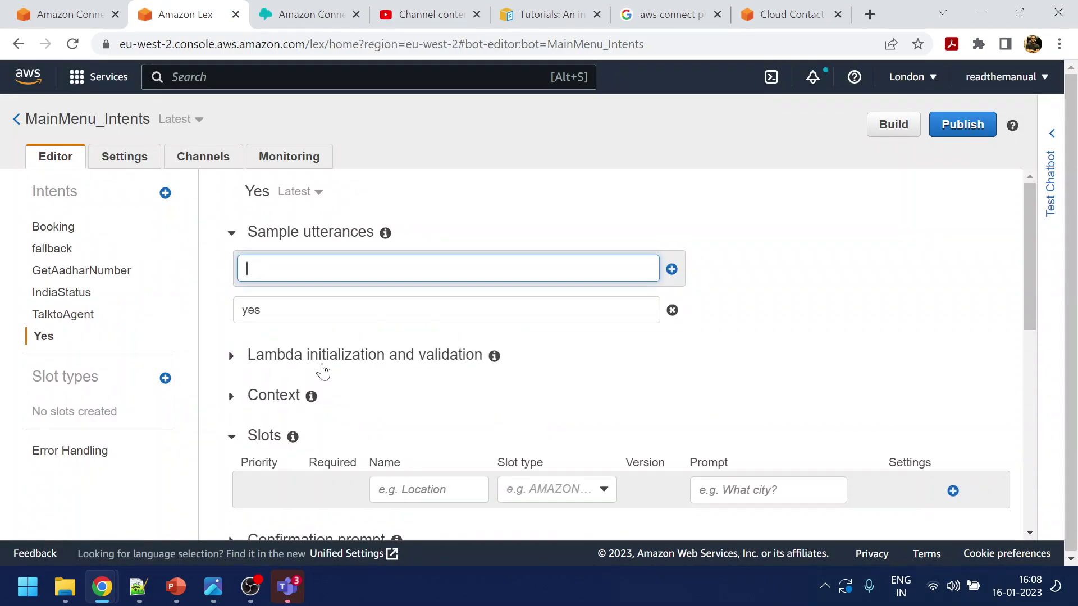
key(Return)
text(yup)
key(Return)
text(correct)
key(Return)
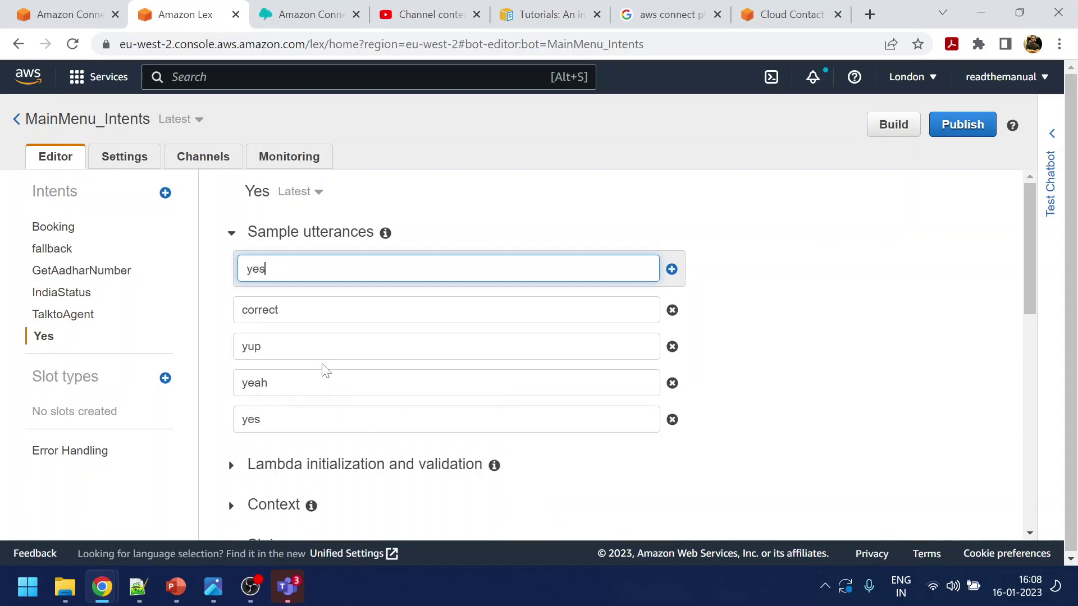
key(Return)
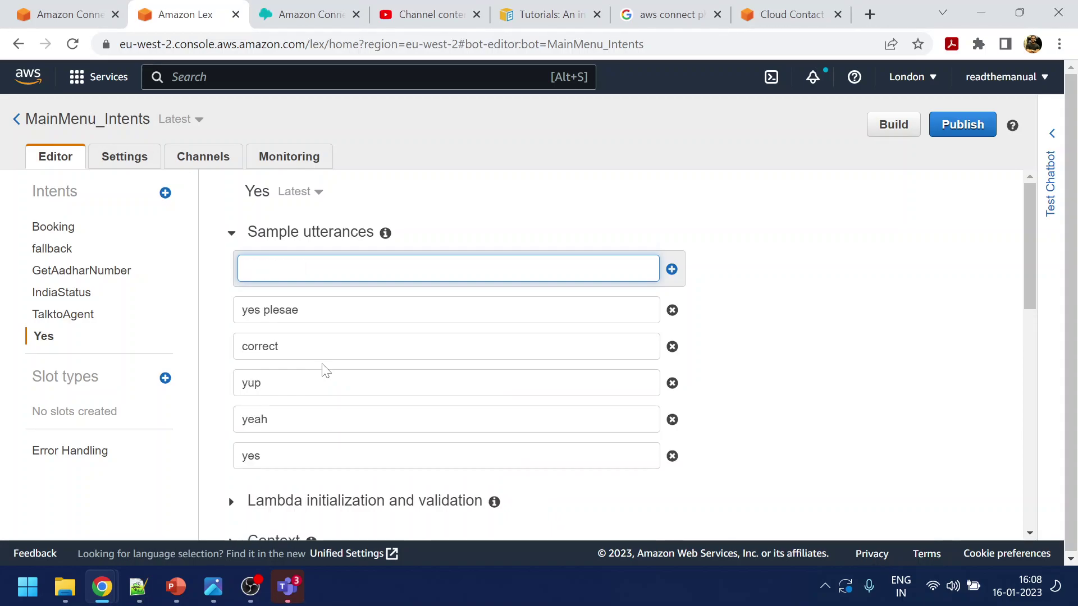
click(298, 310)
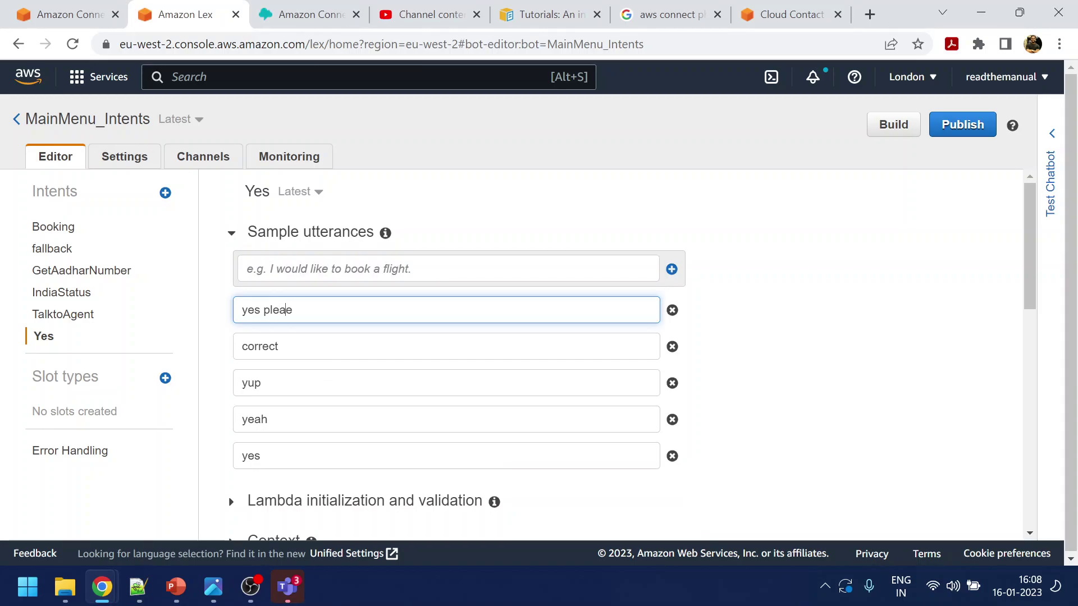
click(781, 306)
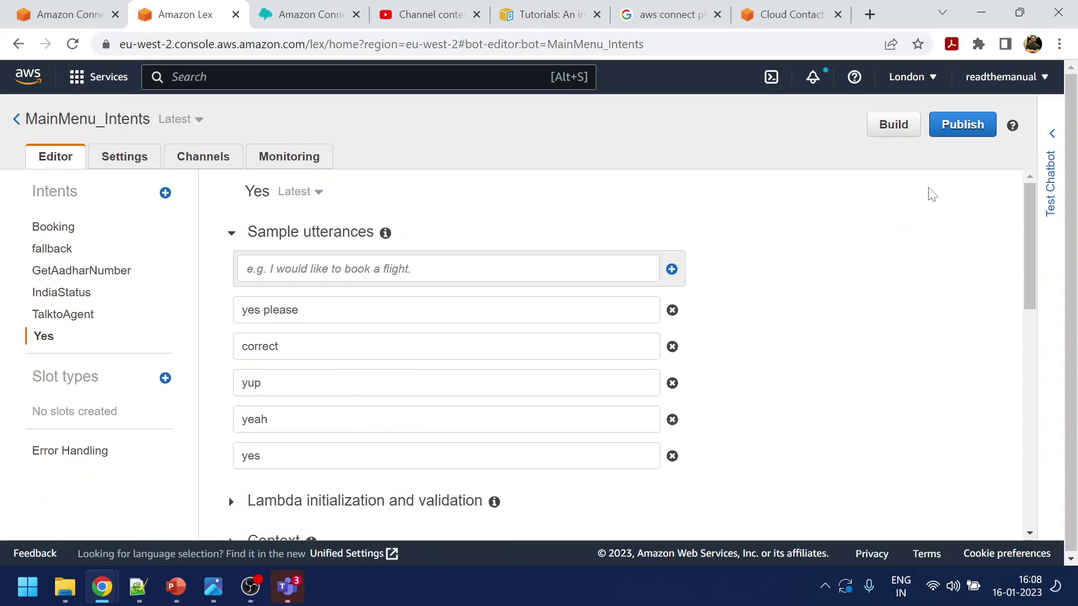
scroll(818, 361, down, 15)
click(319, 484)
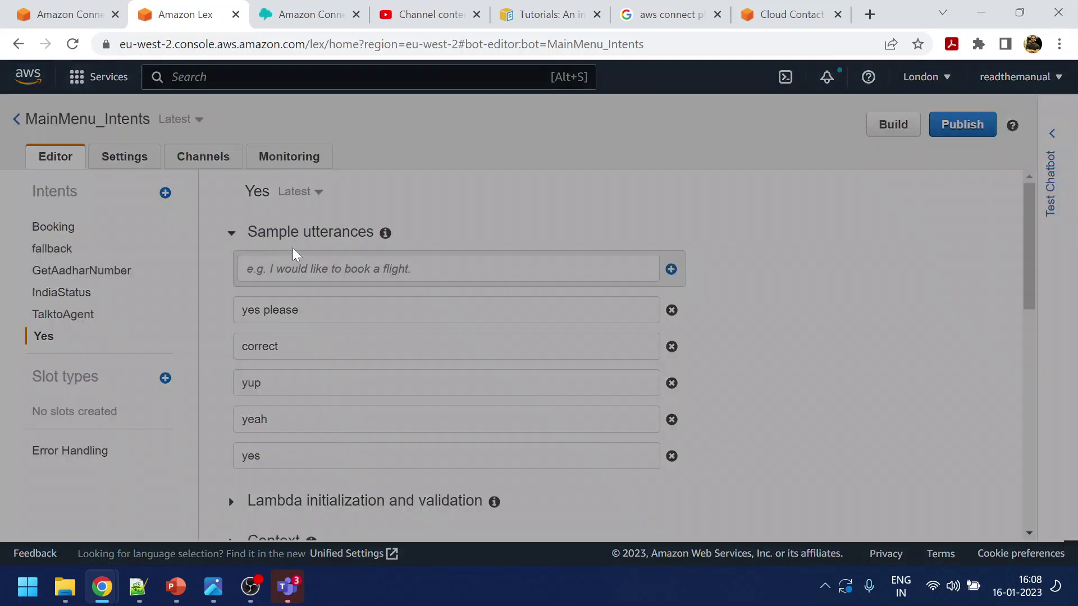
Create the No intent with sample utterances no, nah and nope
click(389, 177)
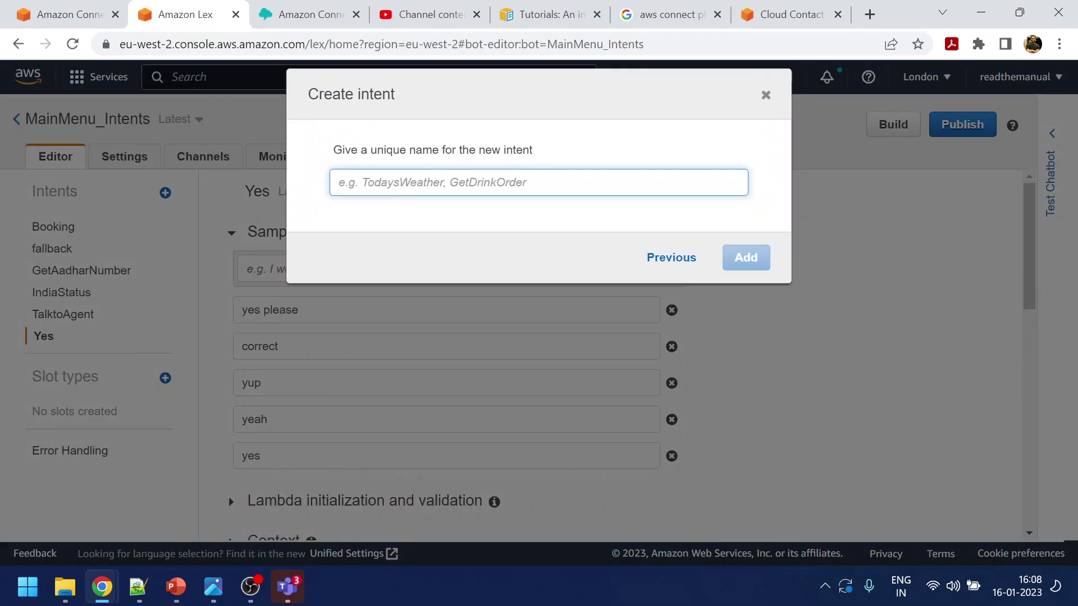
text(N)
click(741, 260)
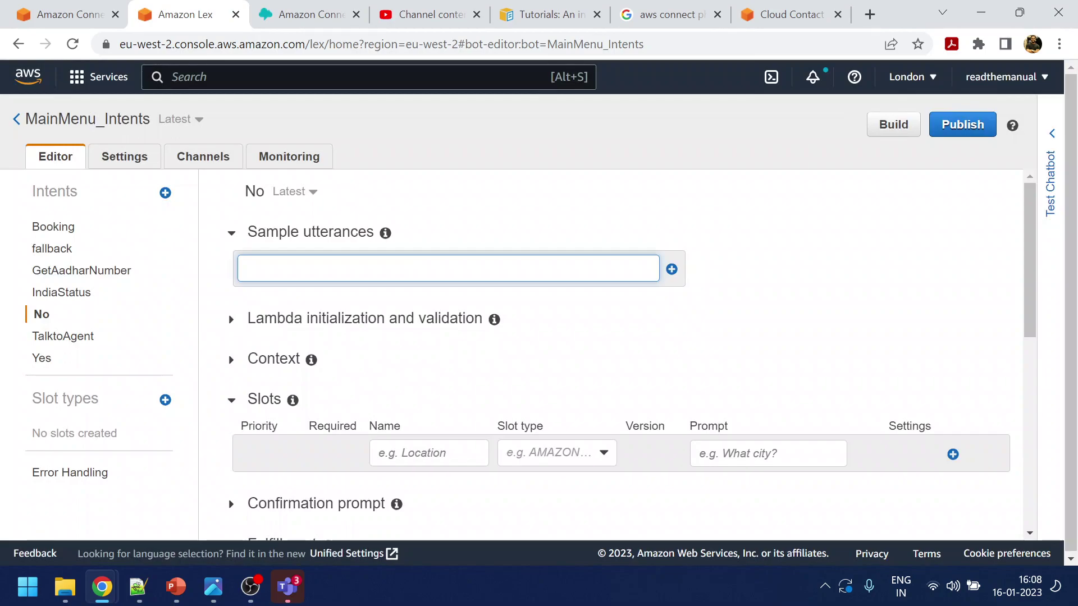
key(Return)
text(no)
key(Return)
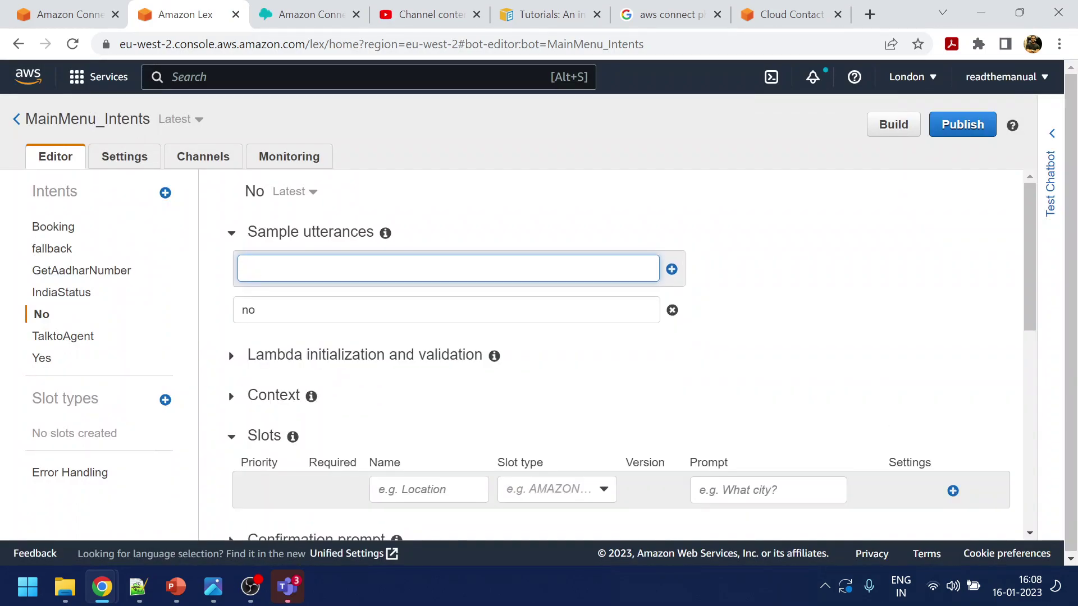
key(Return)
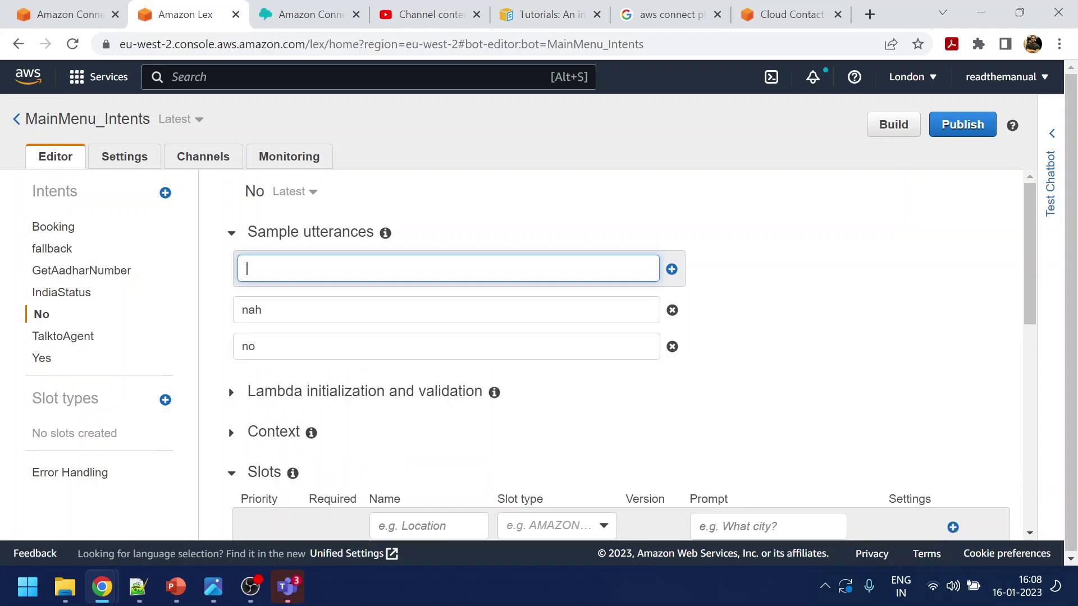
text(nope)
key(Return)
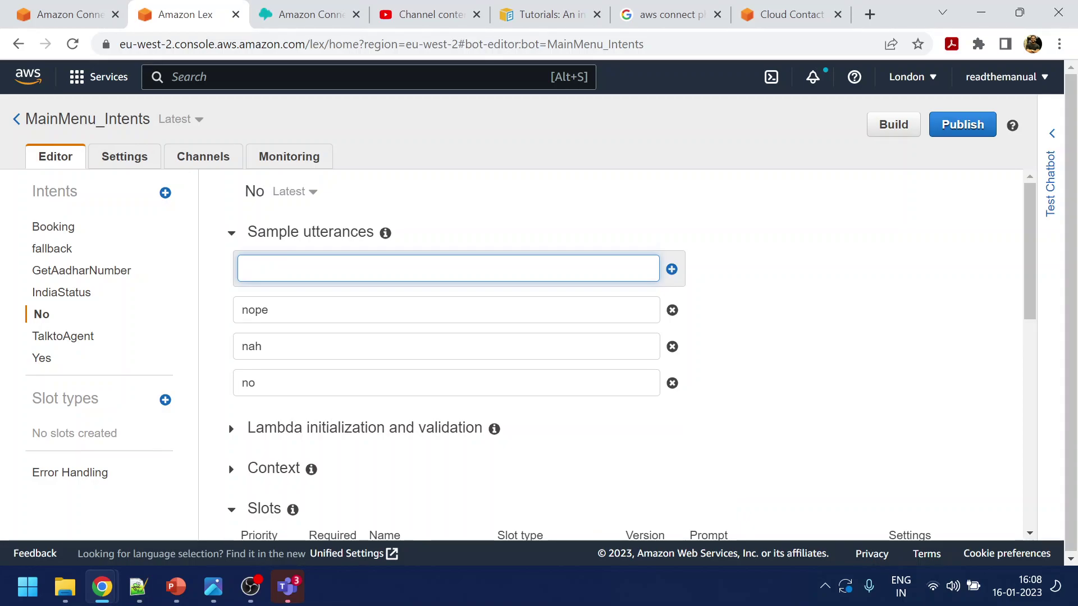
Search Google for chatgpt in a new tab and launch ChatGPT from the OpenAI blog page
click(869, 14)
text(chatgpt)
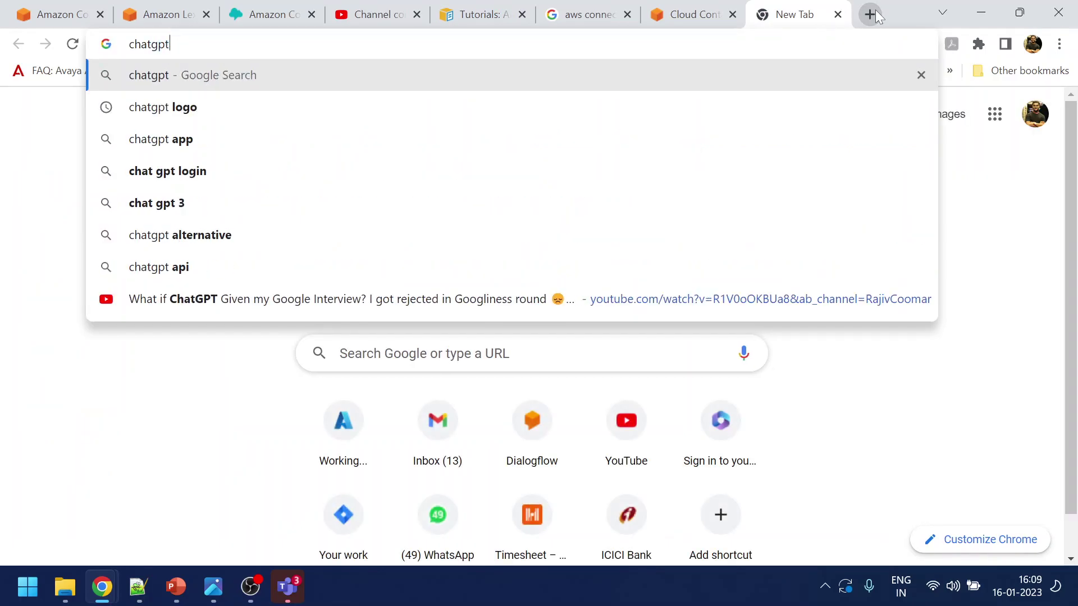
key(Return)
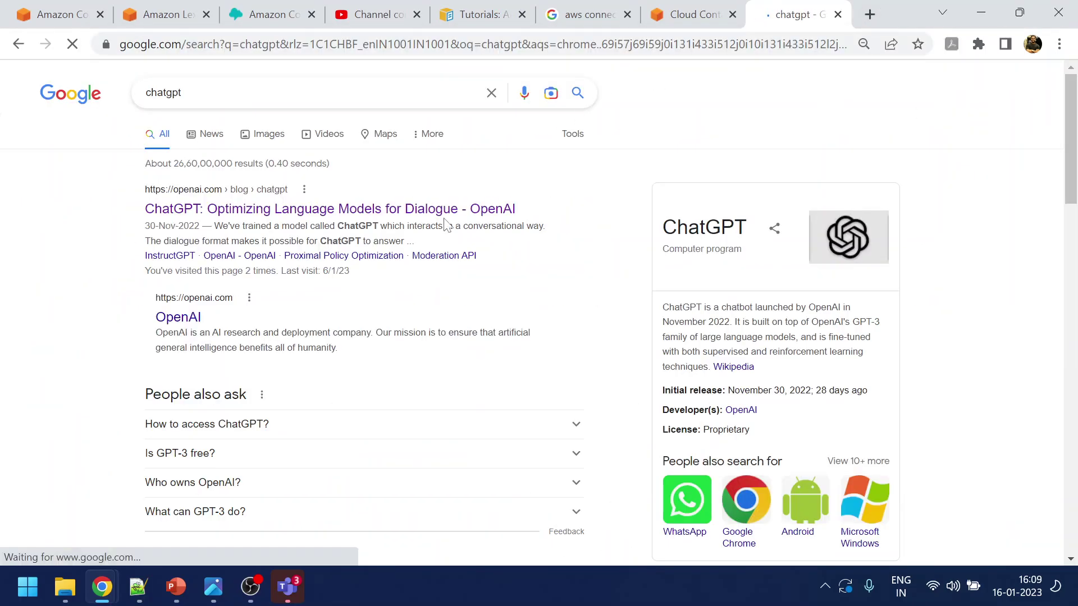
click(335, 210)
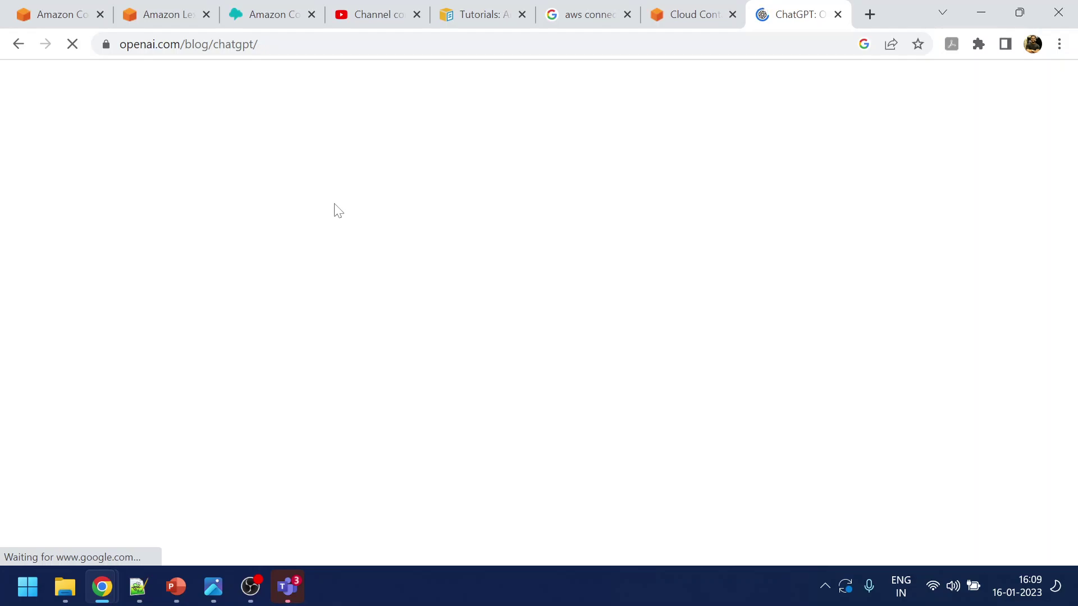
scroll(269, 348, down, 3)
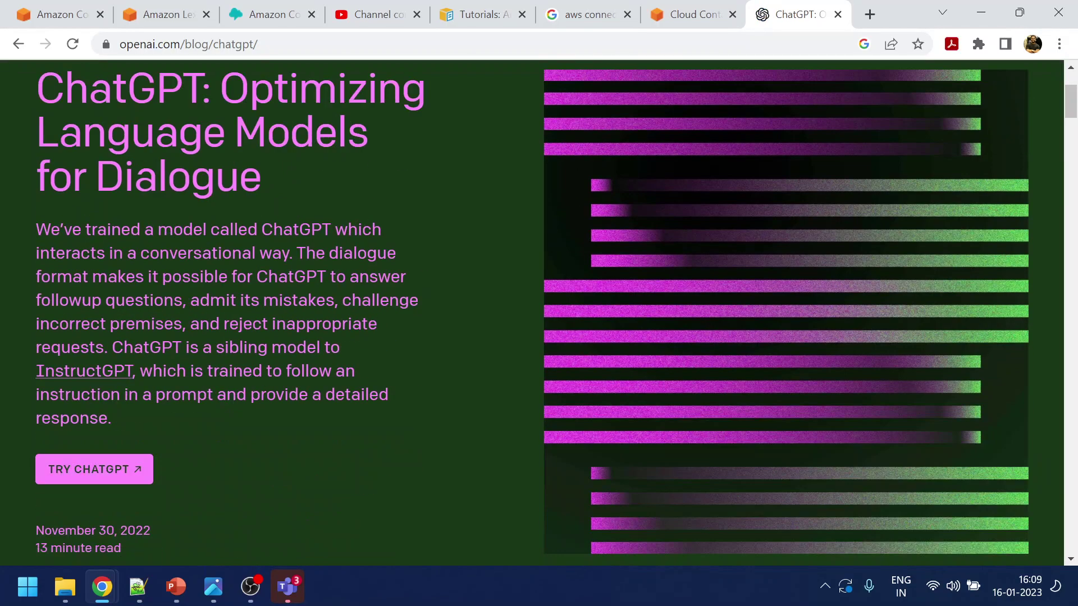
click(85, 467)
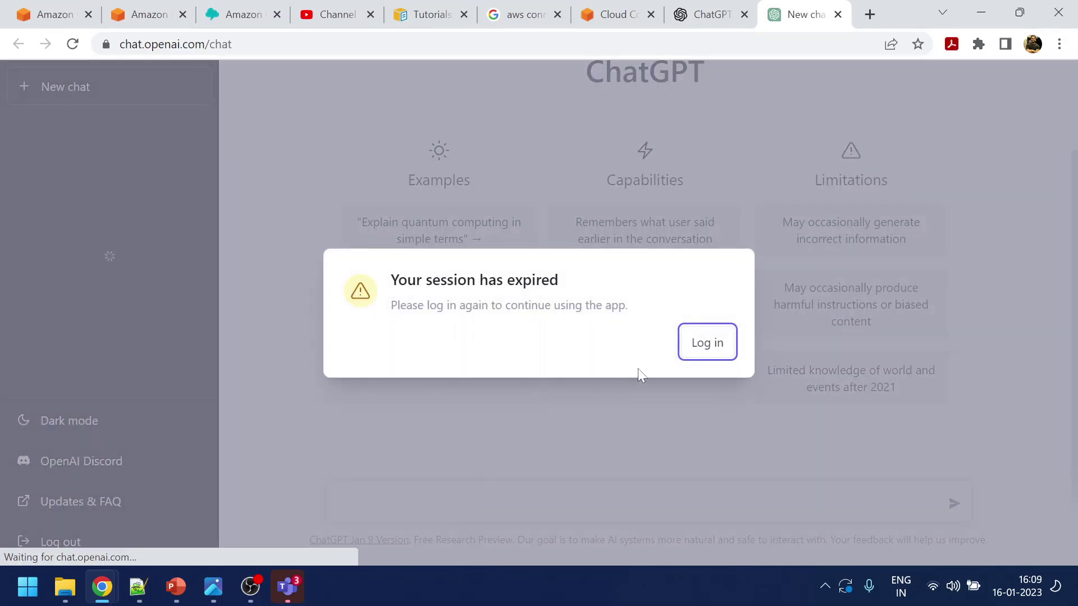
Log back in to ChatGPT with the account email, reCAPTCHA check and account password
click(703, 348)
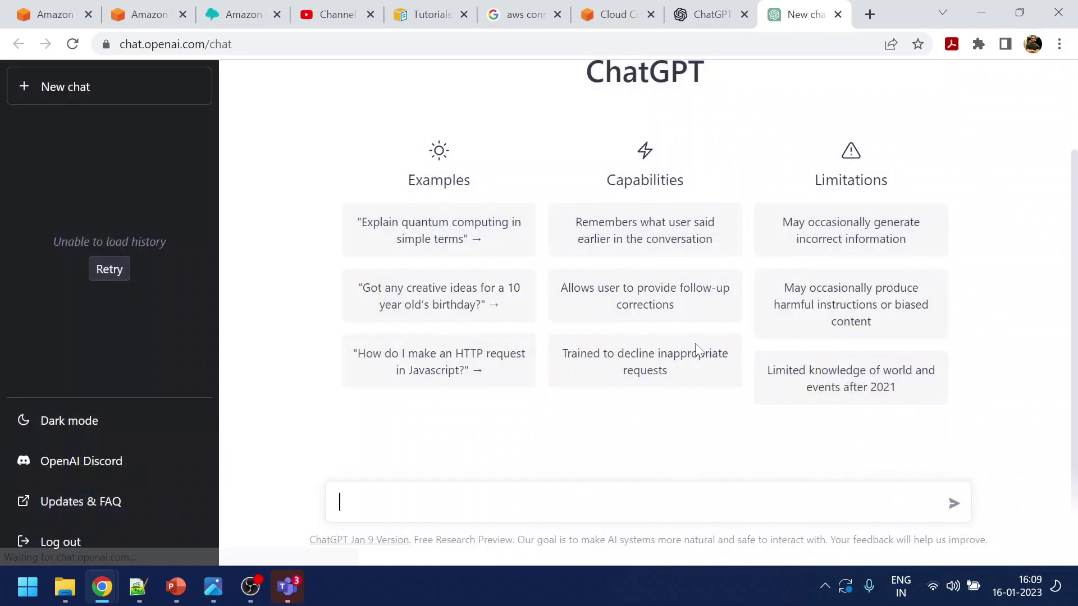
click(494, 369)
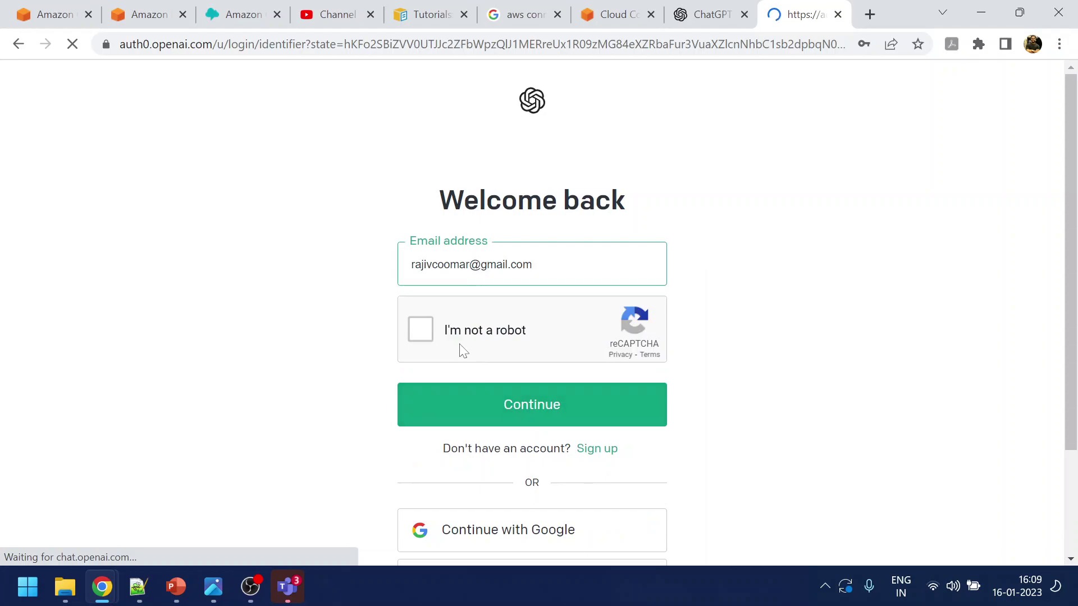
click(421, 330)
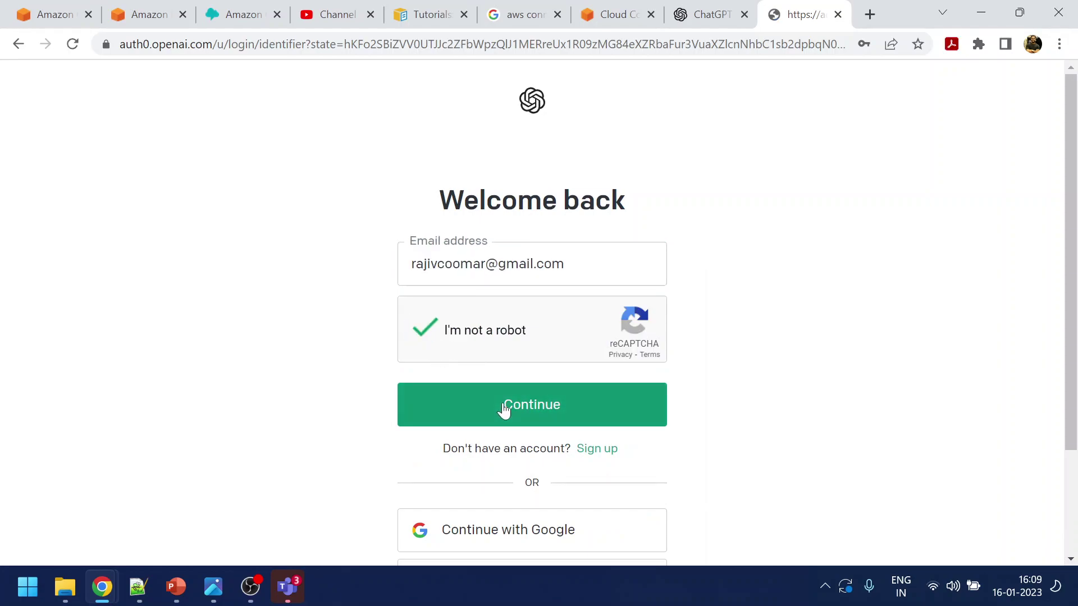
click(504, 407)
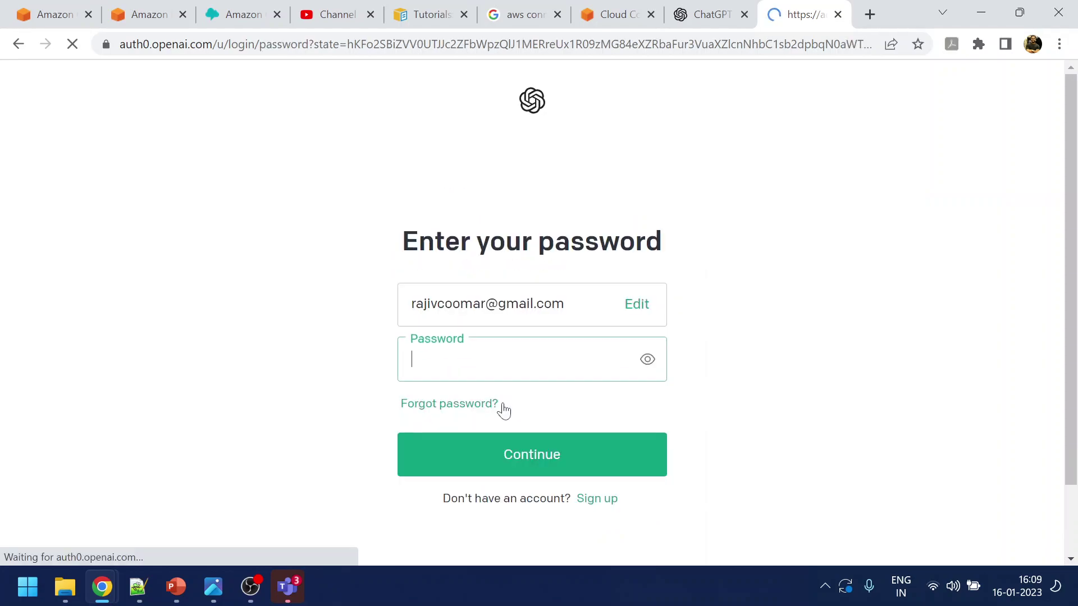
text(•••••••••)
click(504, 459)
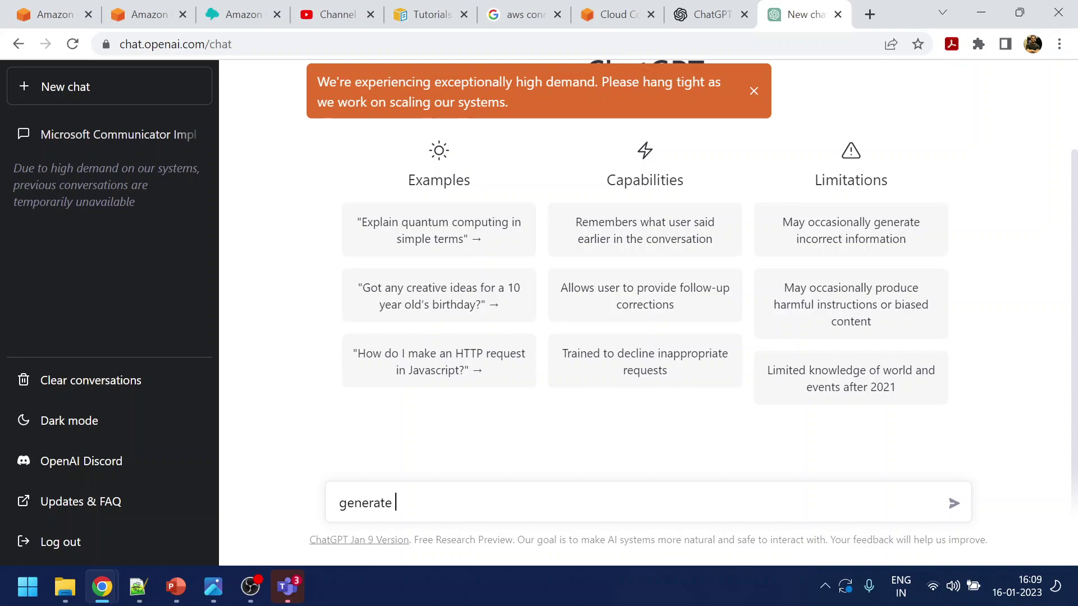
Ask ChatGPT to generate training phrases for intent no, then resend the prompt with NO
text(aining phrases for intent no)
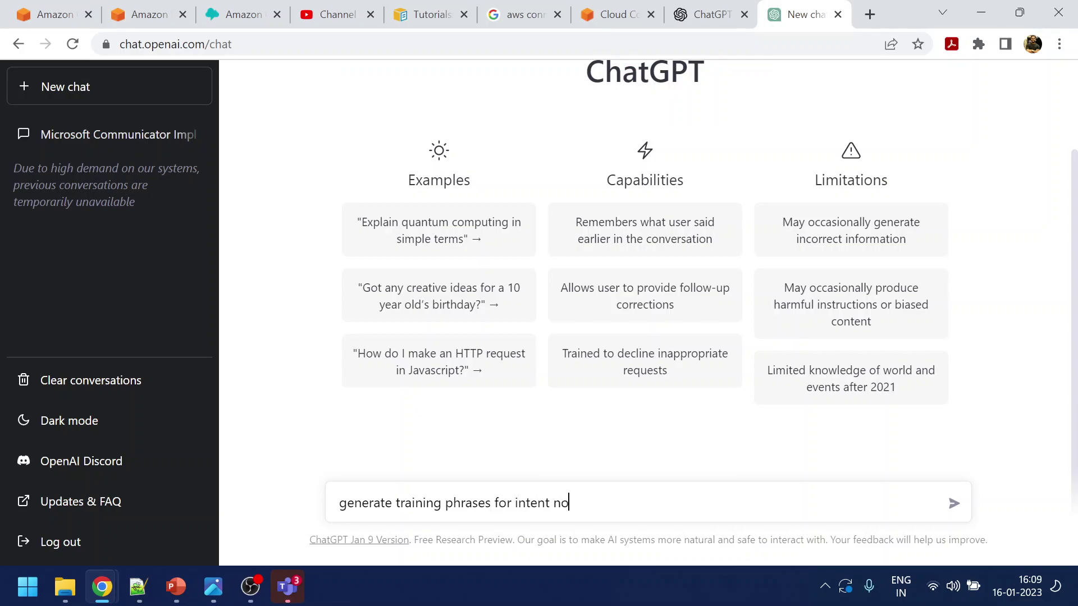
key(Return)
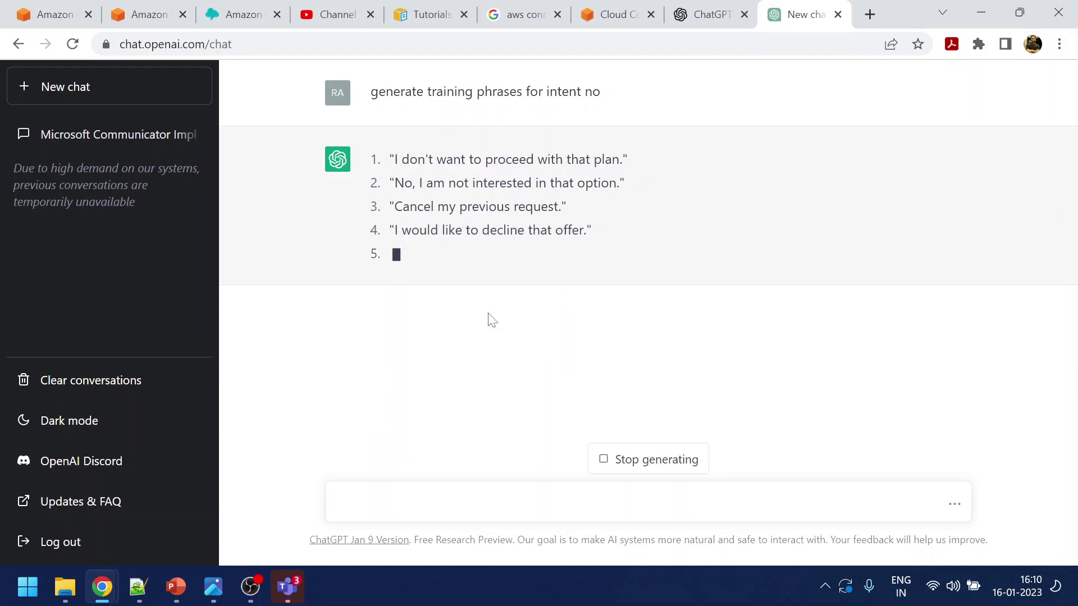
click(654, 459)
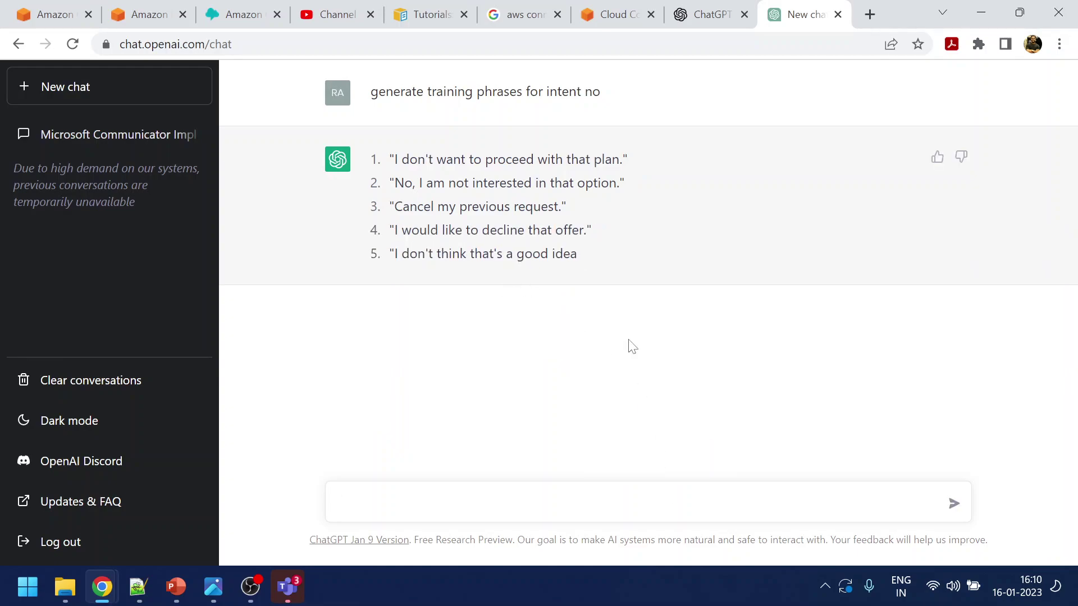
drag(371, 91, 619, 99)
key(ctrl+c)
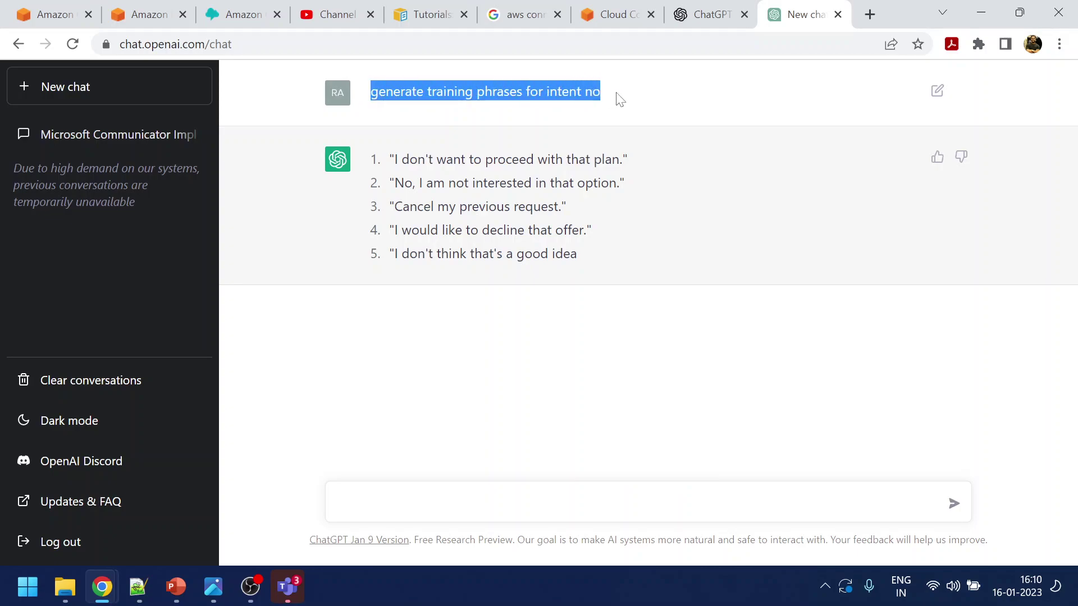
click(517, 490)
key(ctrl+v)
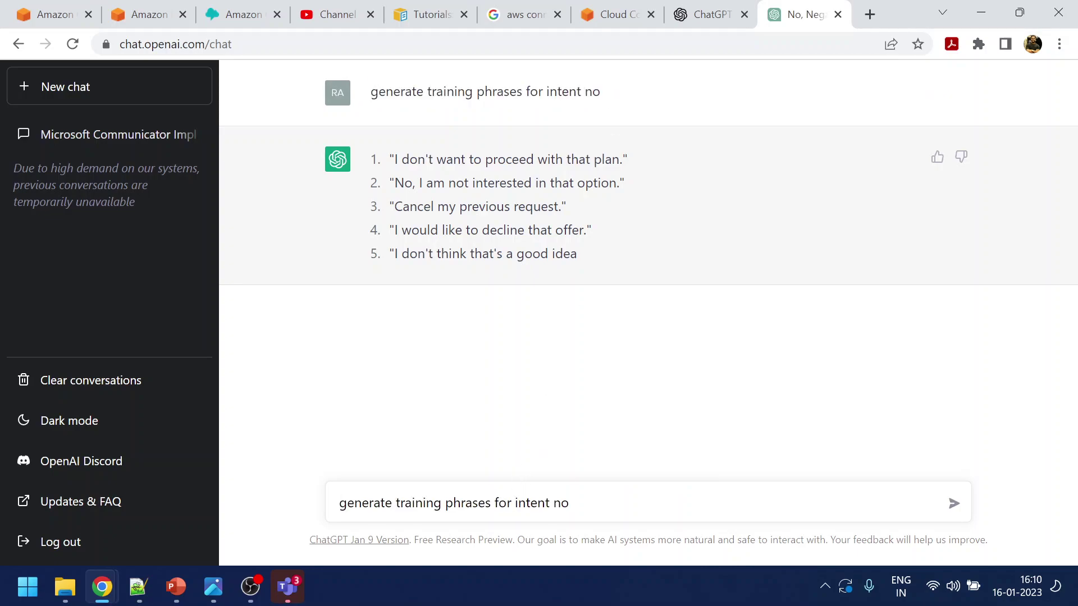
key(Return)
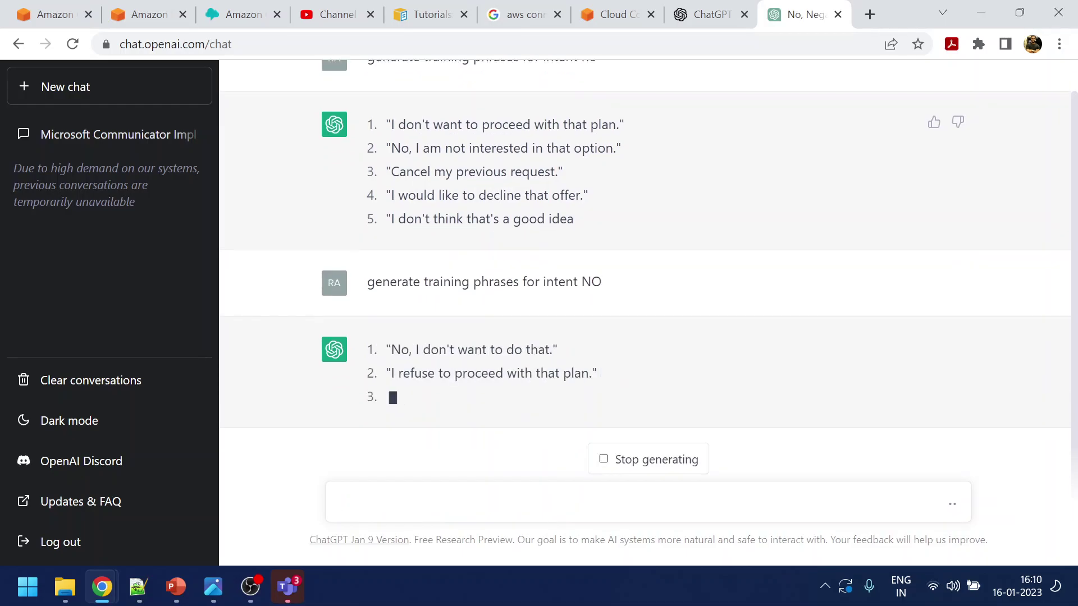
Copy the first two suggested No-intent phrases and go back to the Amazon Connect flow editor
drag(392, 302, 556, 279)
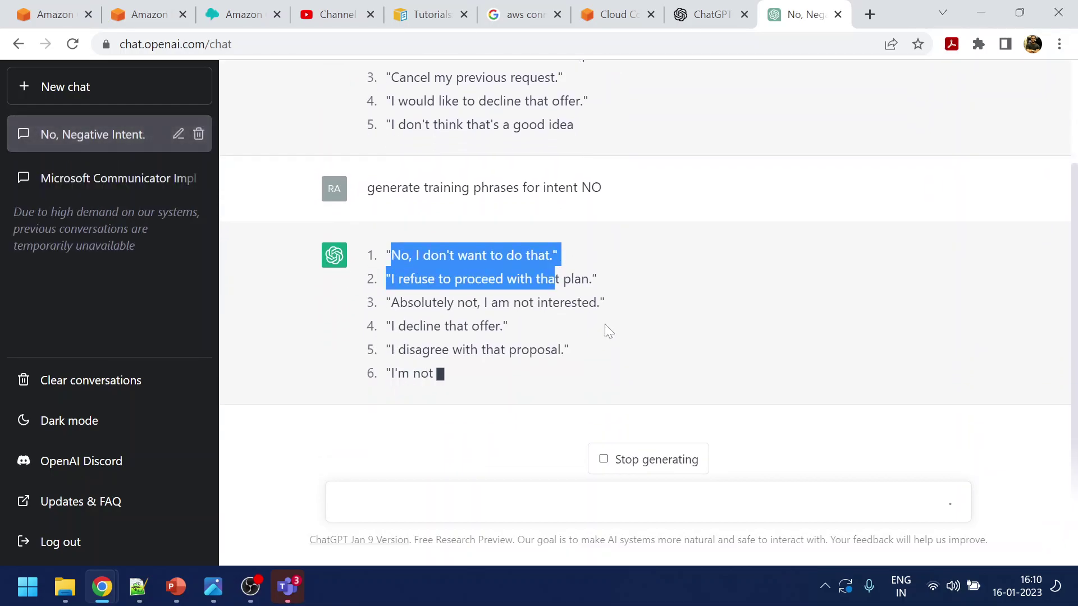
key(alt)
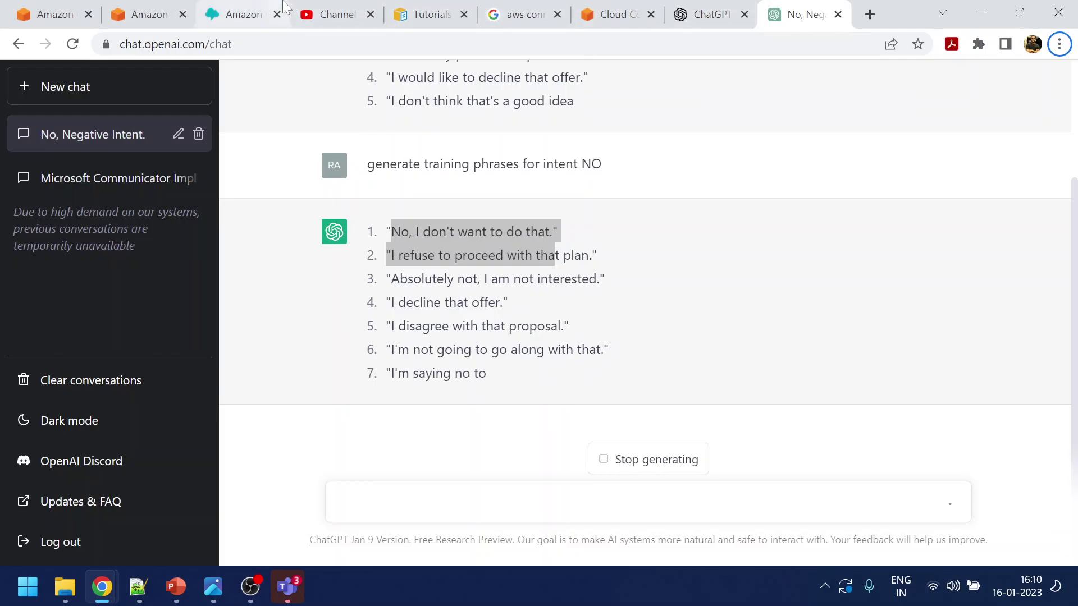
click(259, 9)
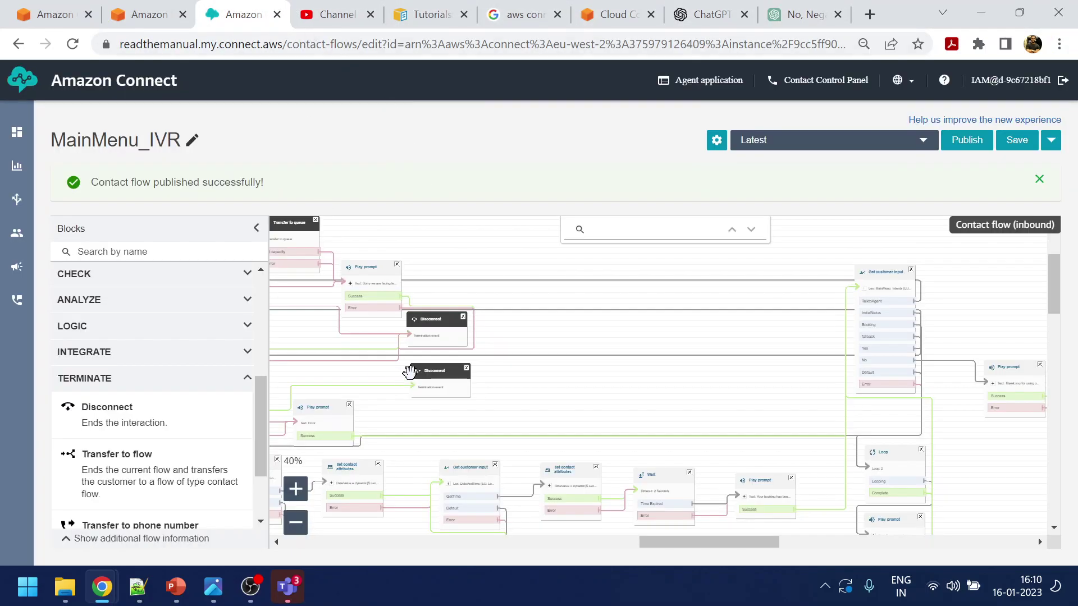
Add 'no thank you' as a sample utterance to the Lex No intent and save it
click(149, 14)
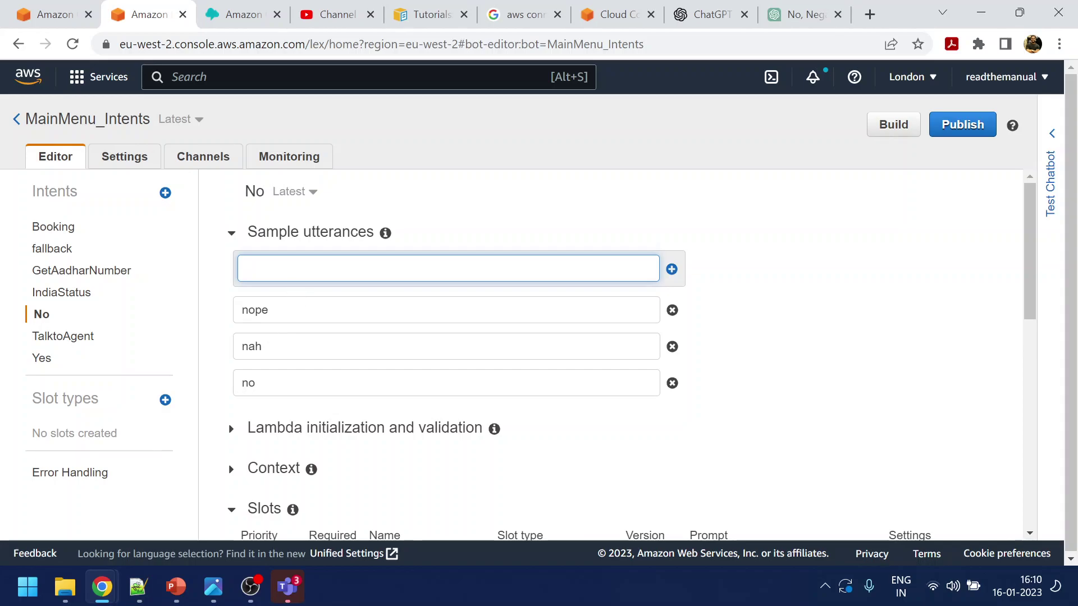
text(no thank you)
key(Return)
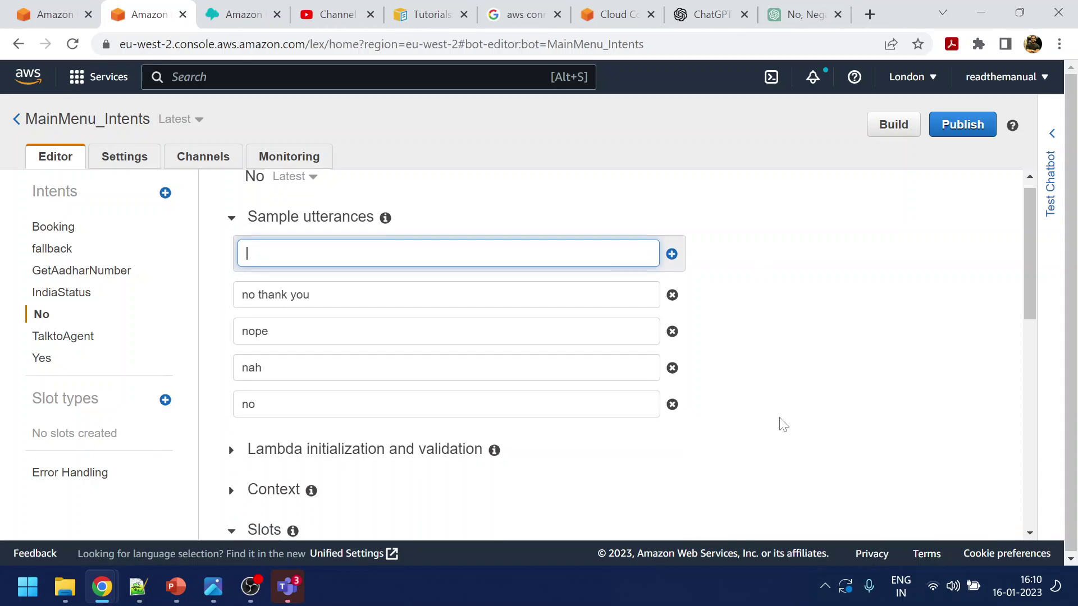
scroll(780, 424, down, 10)
click(303, 487)
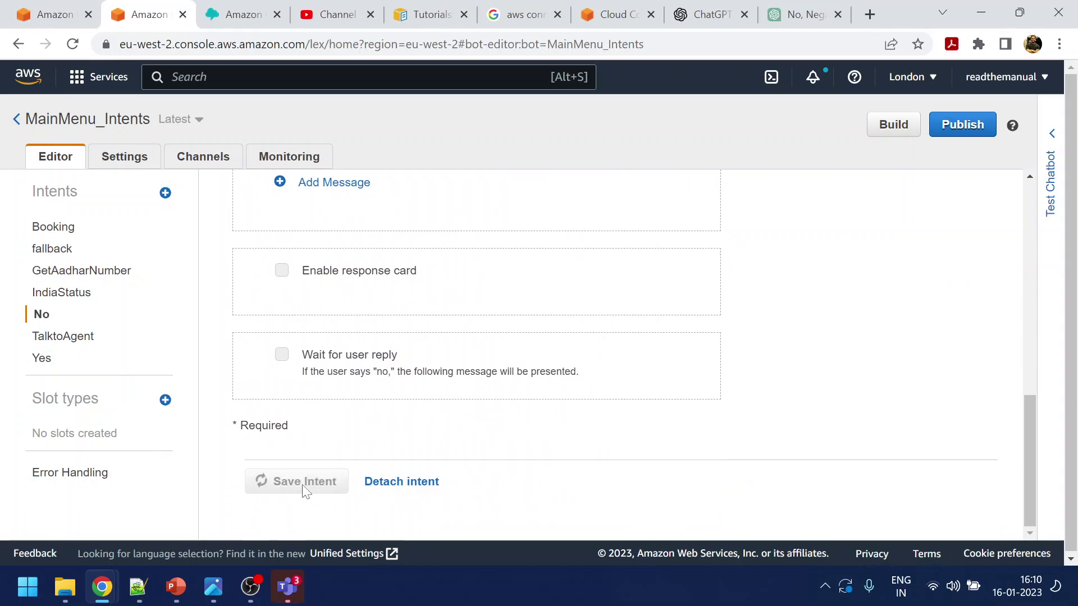
Build the MainMenu_Intents bot and return to the MainMenu_IVR flow
click(881, 134)
click(757, 223)
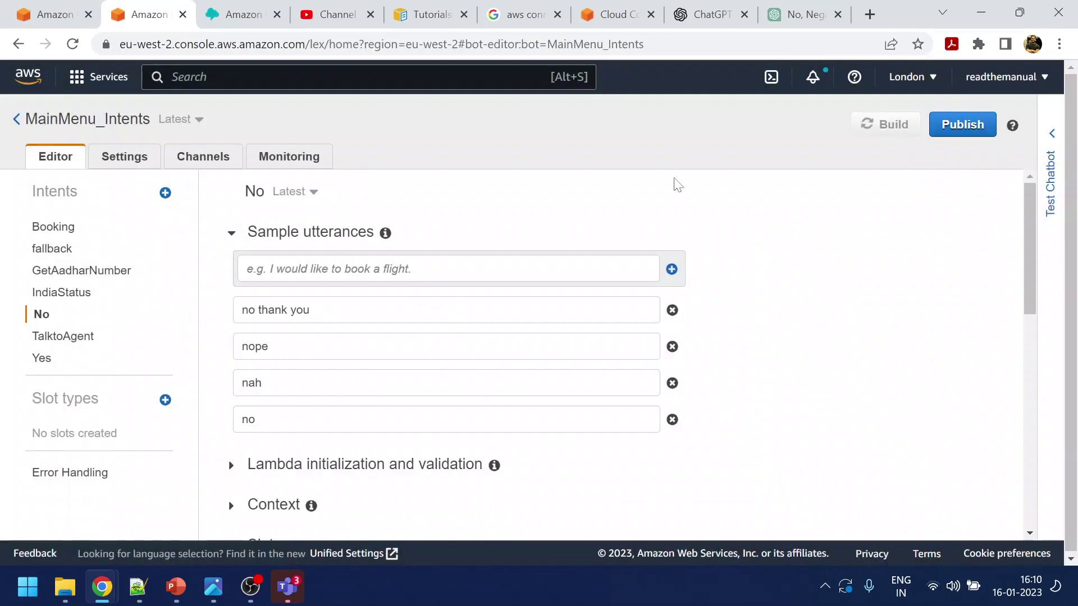
click(247, 15)
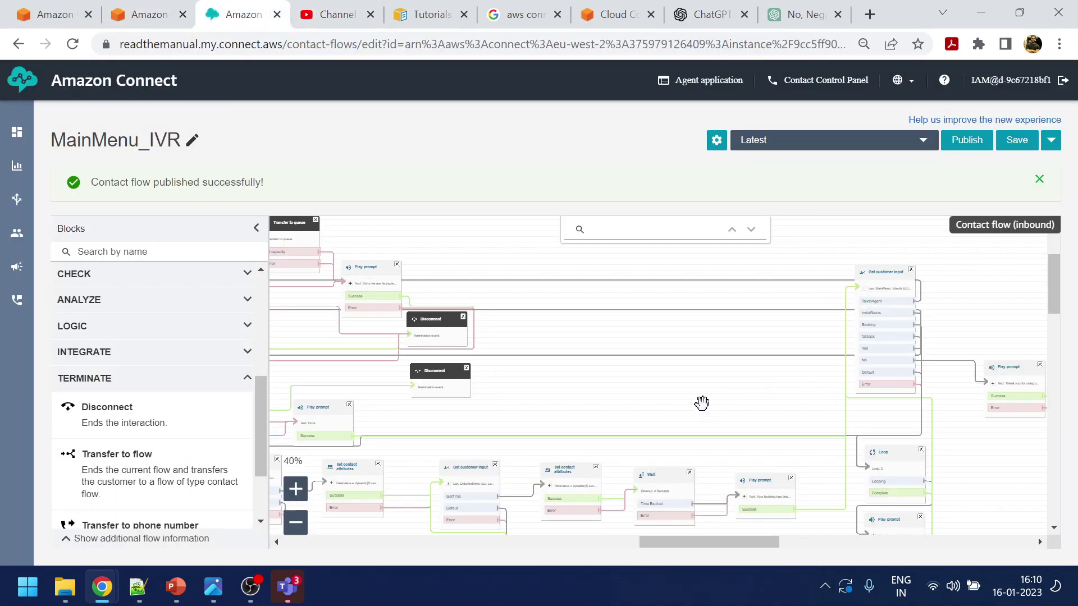
Delete the Disconnect block that follows the Play prompt in MainMenu_IVR
drag(703, 404, 584, 368)
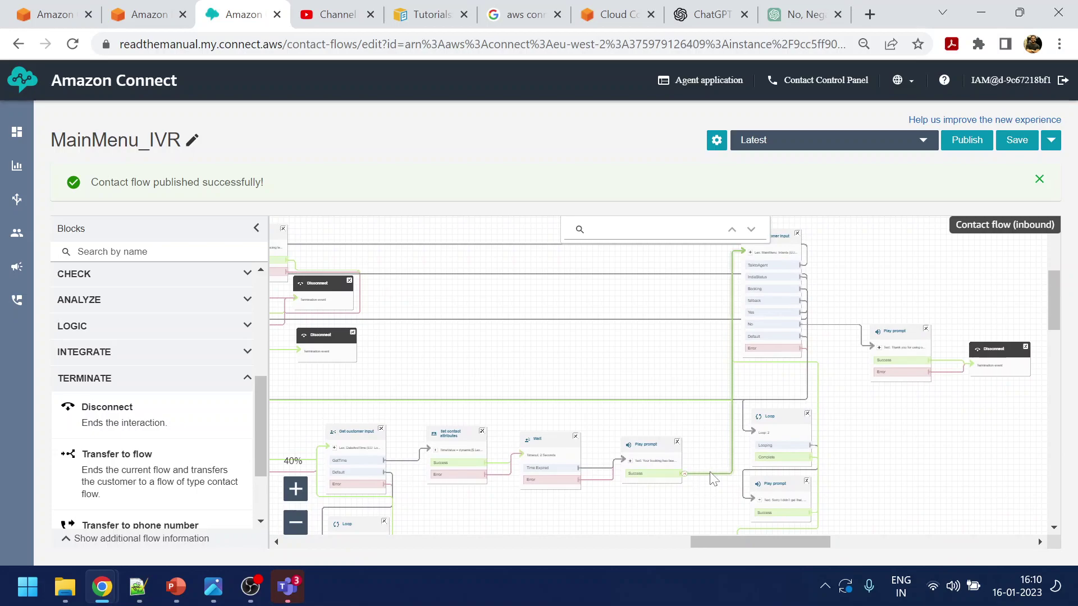
drag(489, 356, 848, 365)
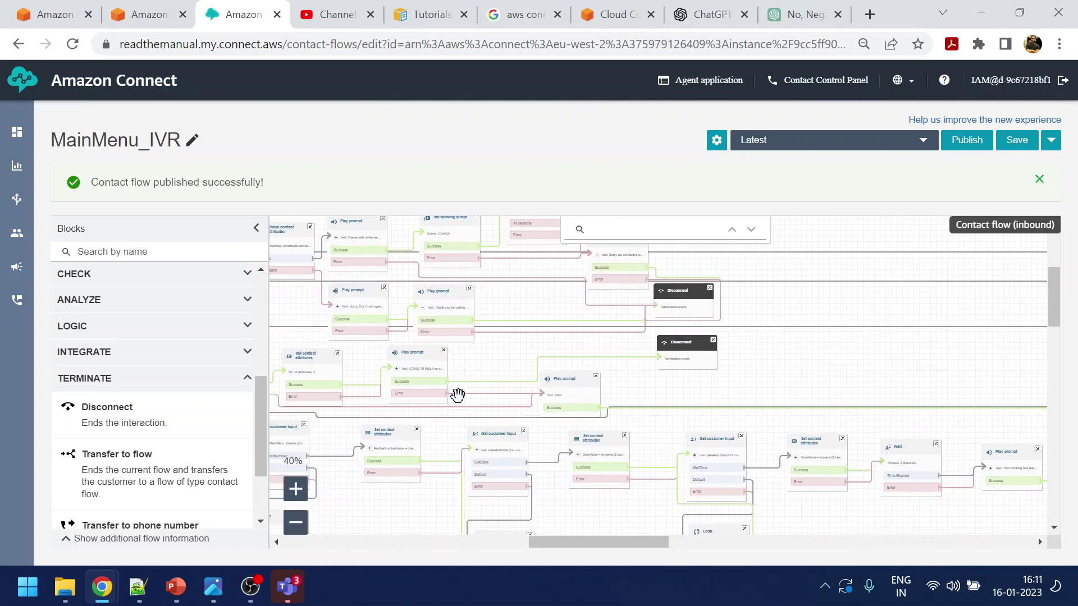
click(408, 360)
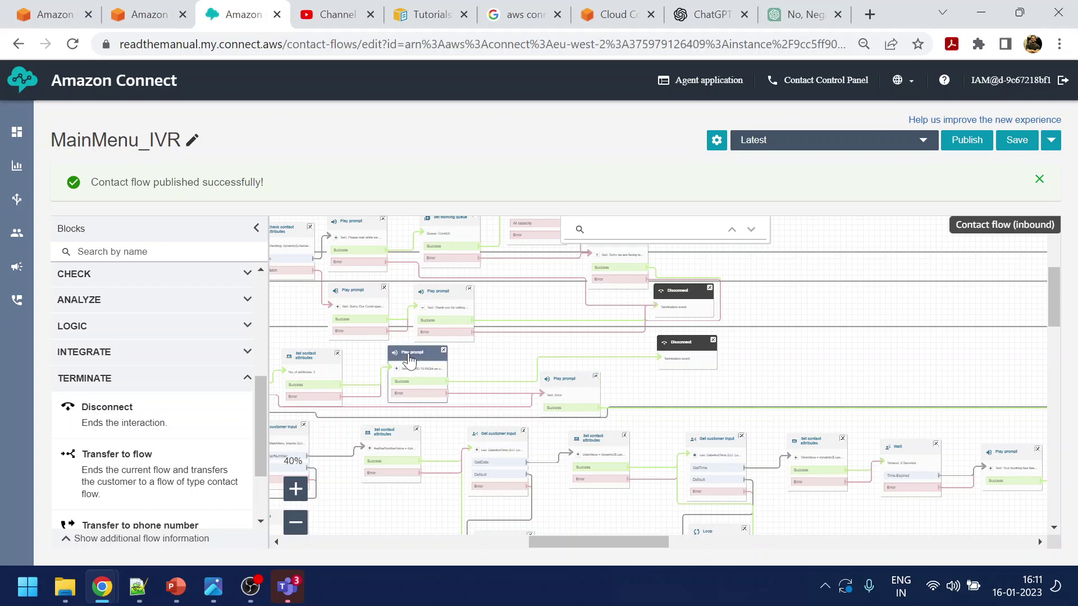
click(982, 528)
click(717, 343)
click(714, 341)
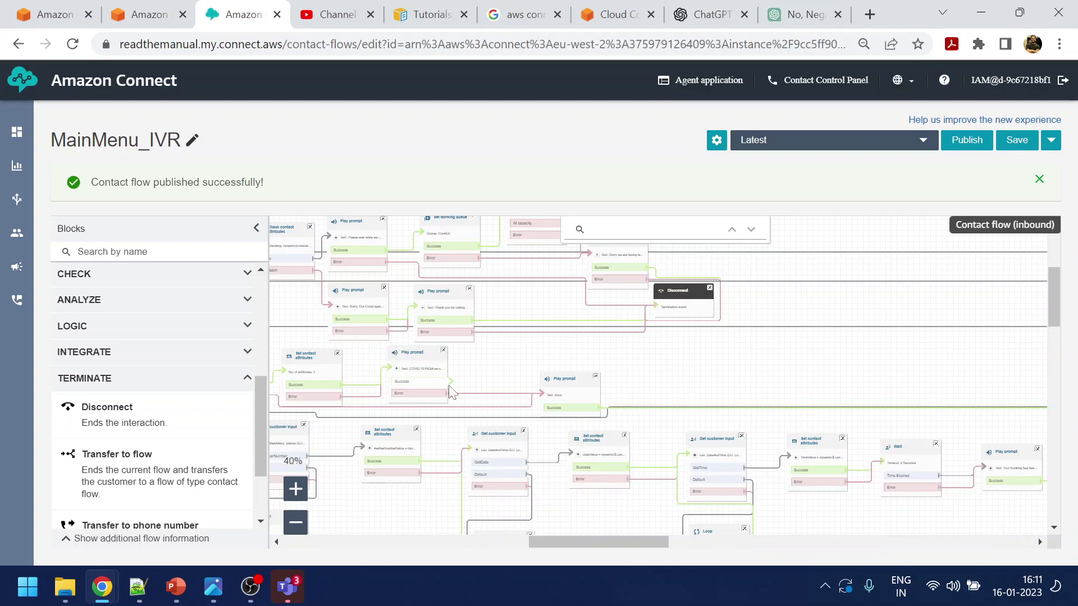
Link the Play prompt's Success output back to the Get customer input block
drag(852, 363, 726, 356)
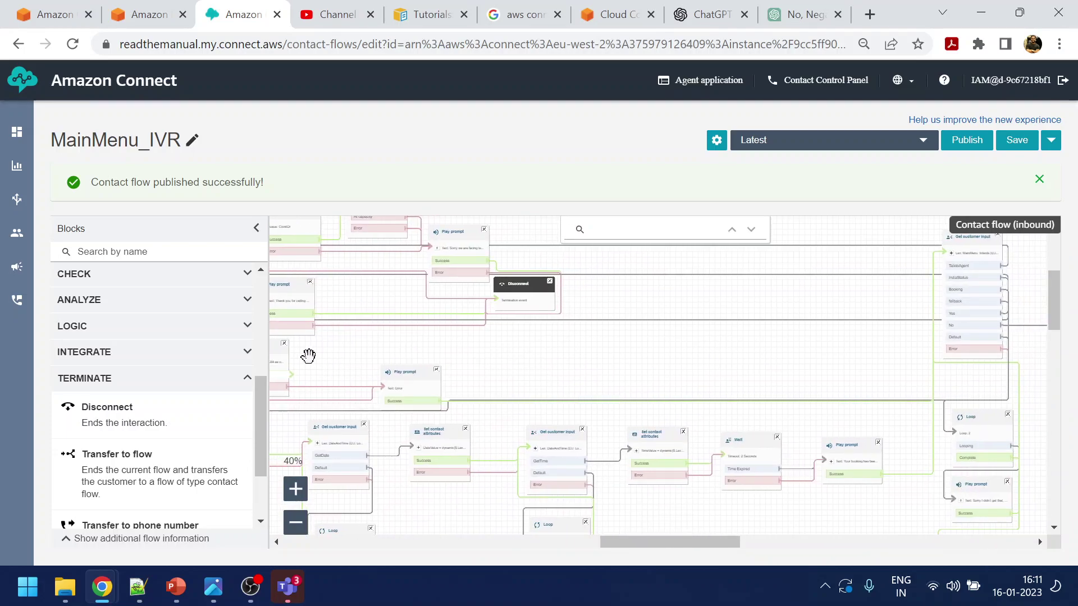
mouse_move(290, 374)
mouse_down()
mouse_move(945, 291)
mouse_move(949, 259)
mouse_up()
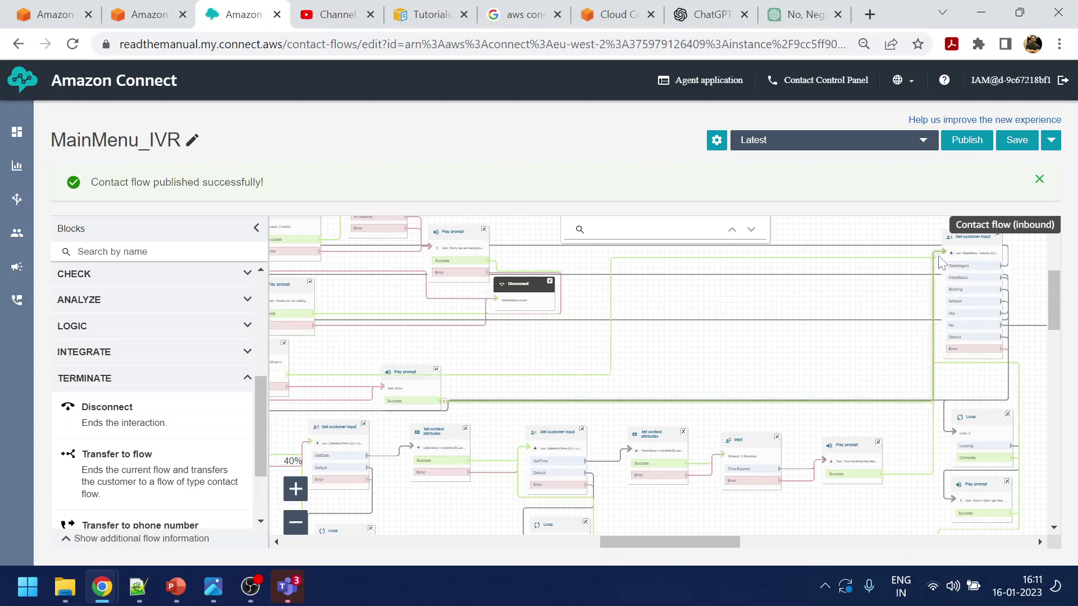
drag(719, 368, 790, 432)
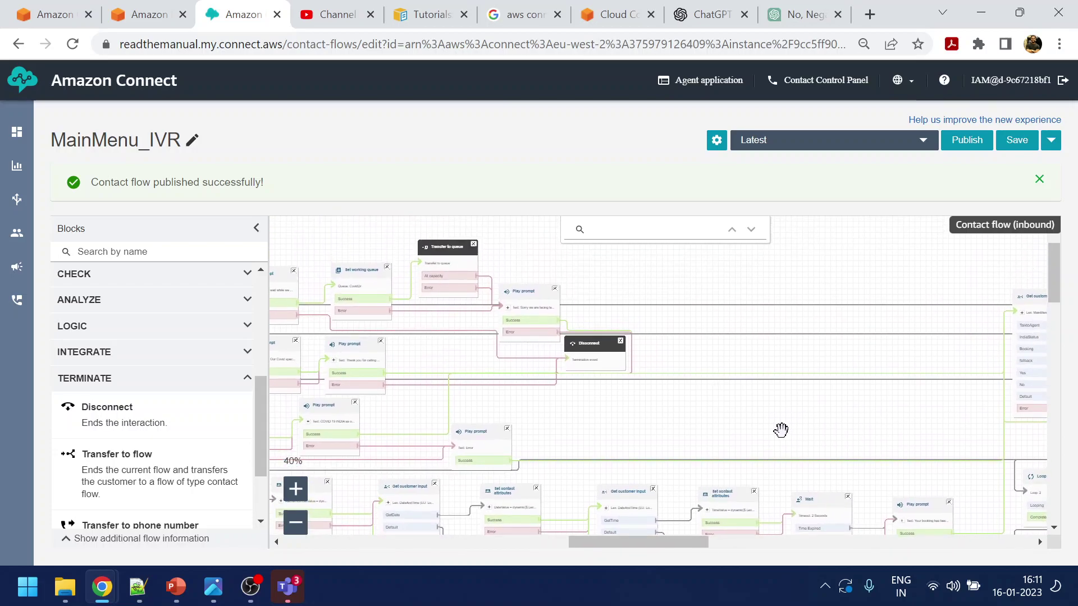
drag(412, 419, 670, 414)
Save and publish the MainMenu_IVR flow, then open the Dashboard in a new tab
click(1005, 141)
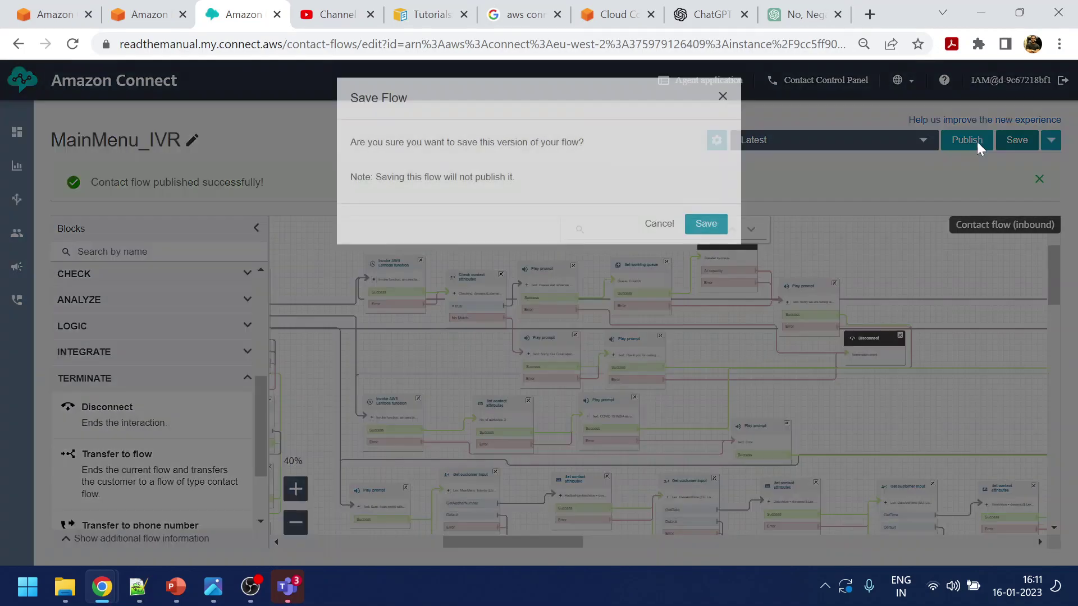
click(703, 258)
click(967, 142)
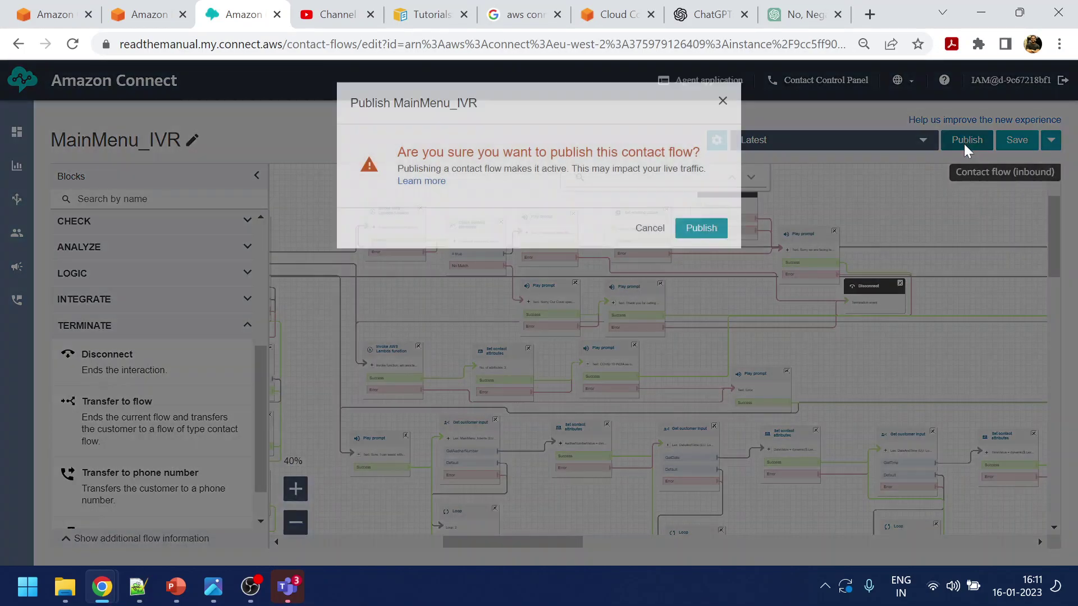
click(702, 257)
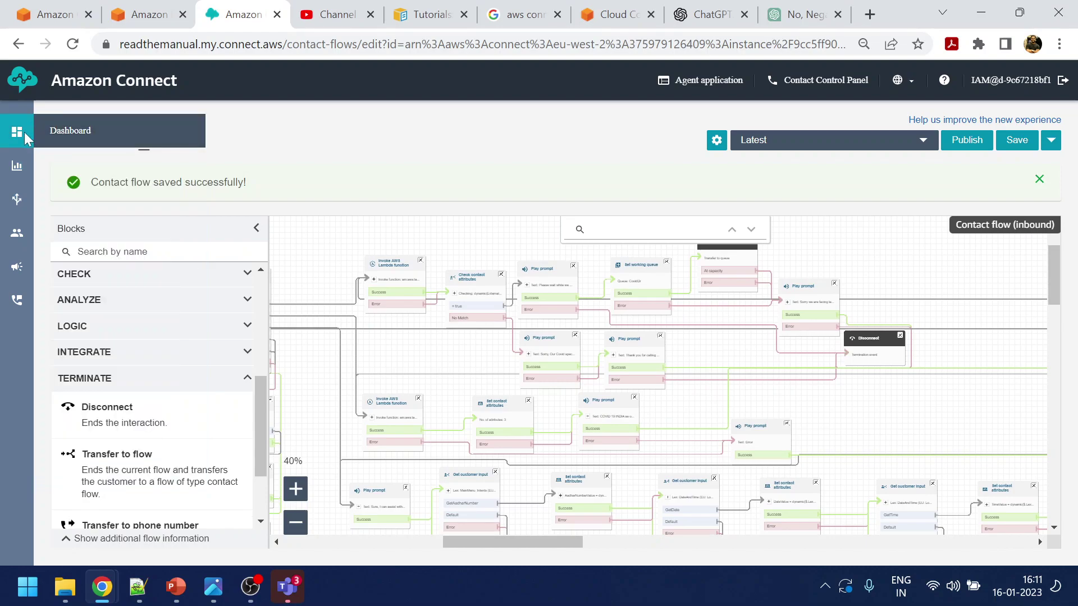
middle_click(69, 133)
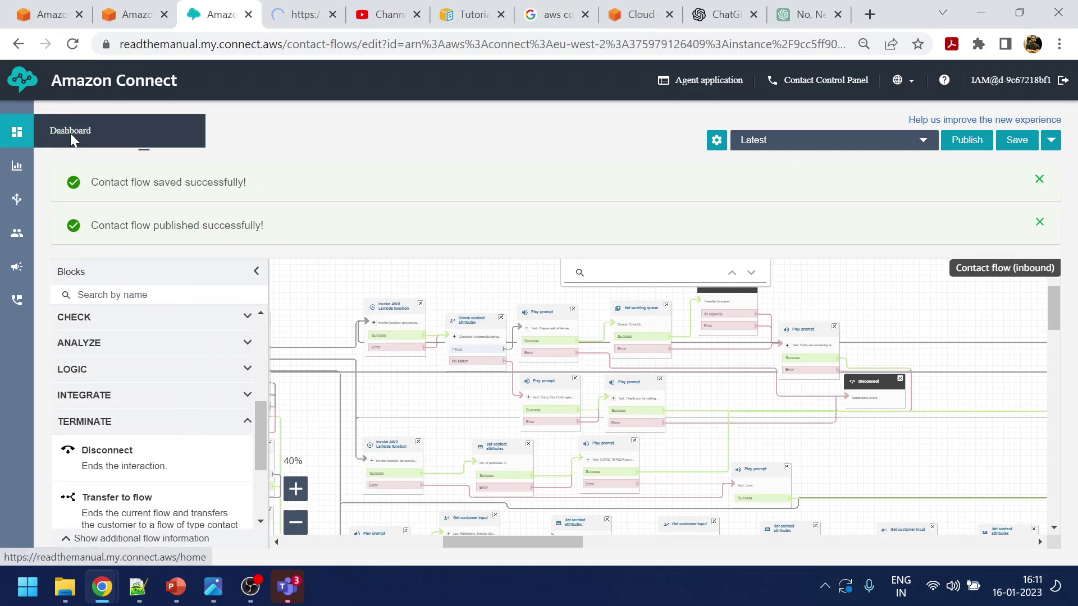
click(317, 10)
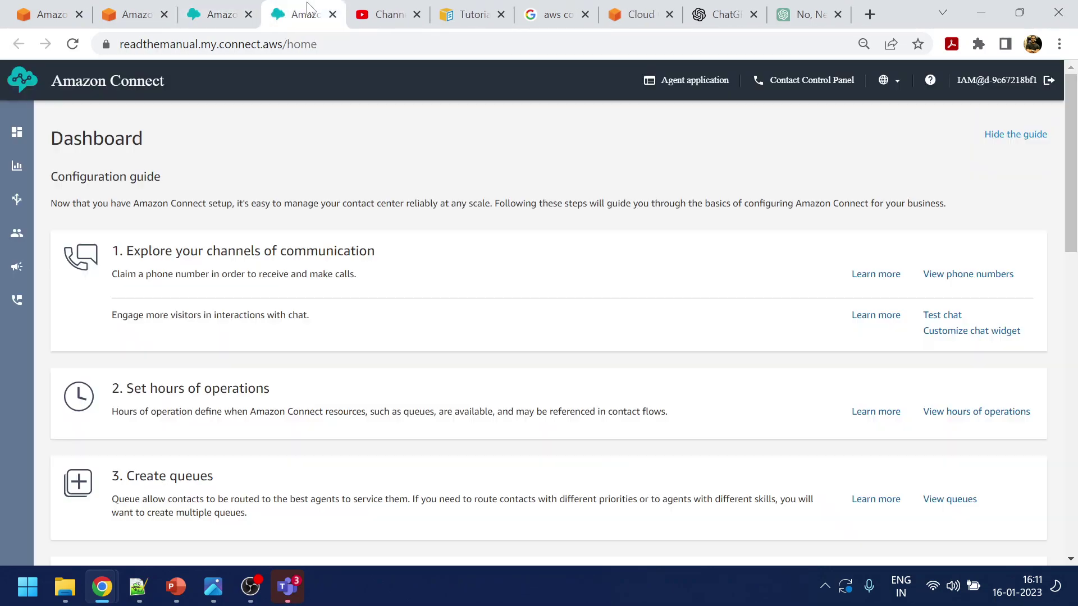
Start a customer test chat and ask 'what is india covid status'
click(943, 315)
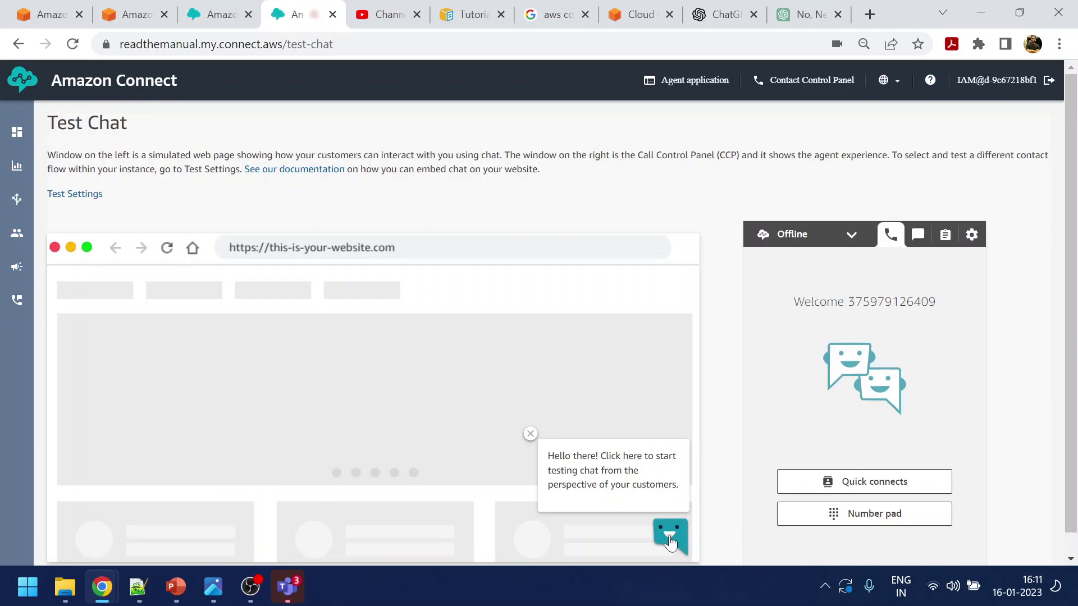
click(671, 539)
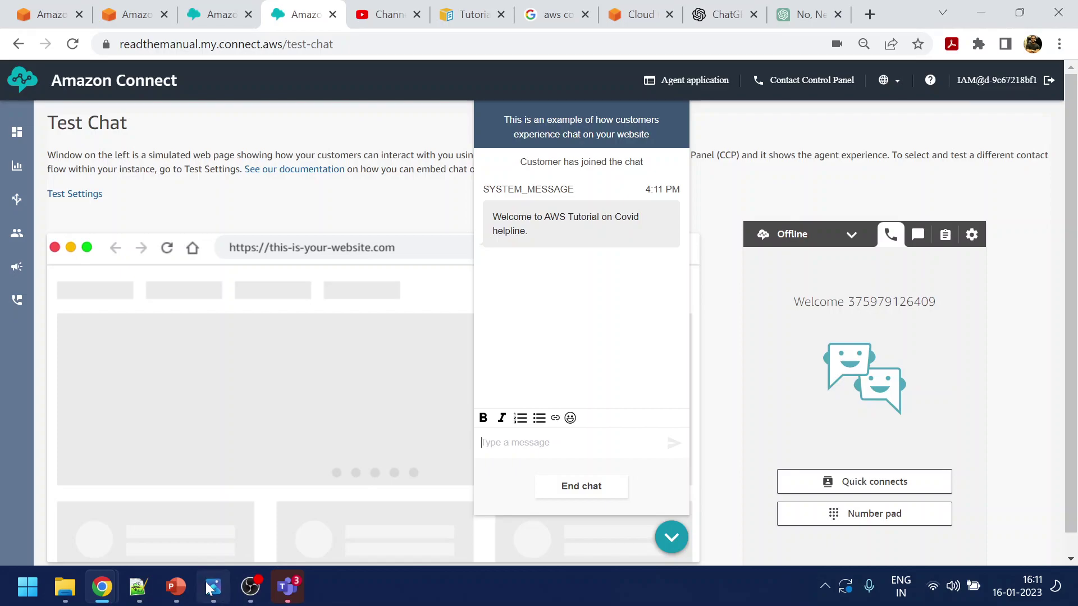
click(213, 587)
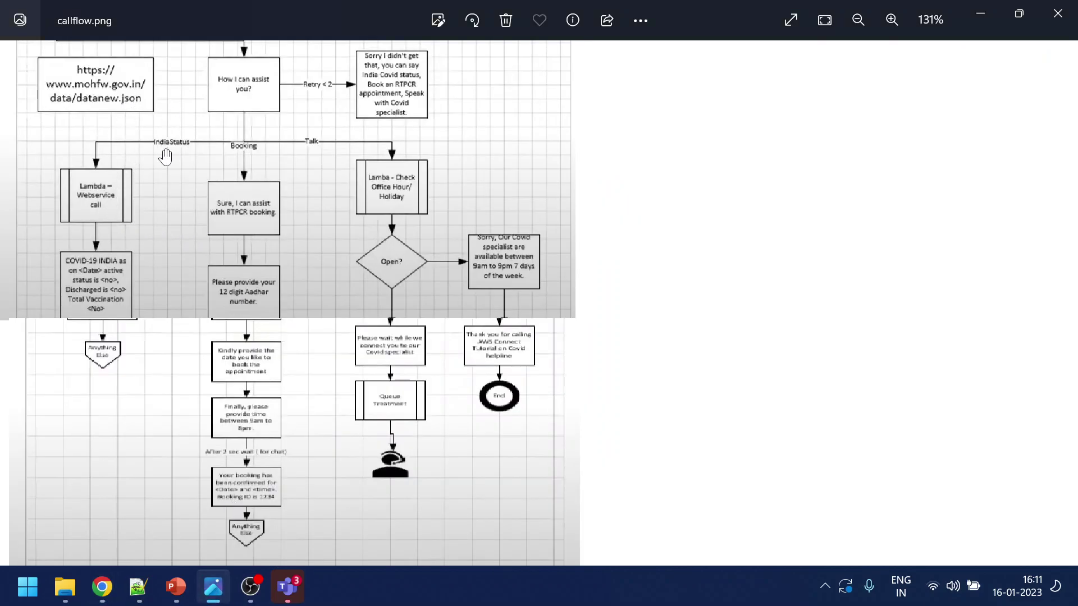
click(983, 8)
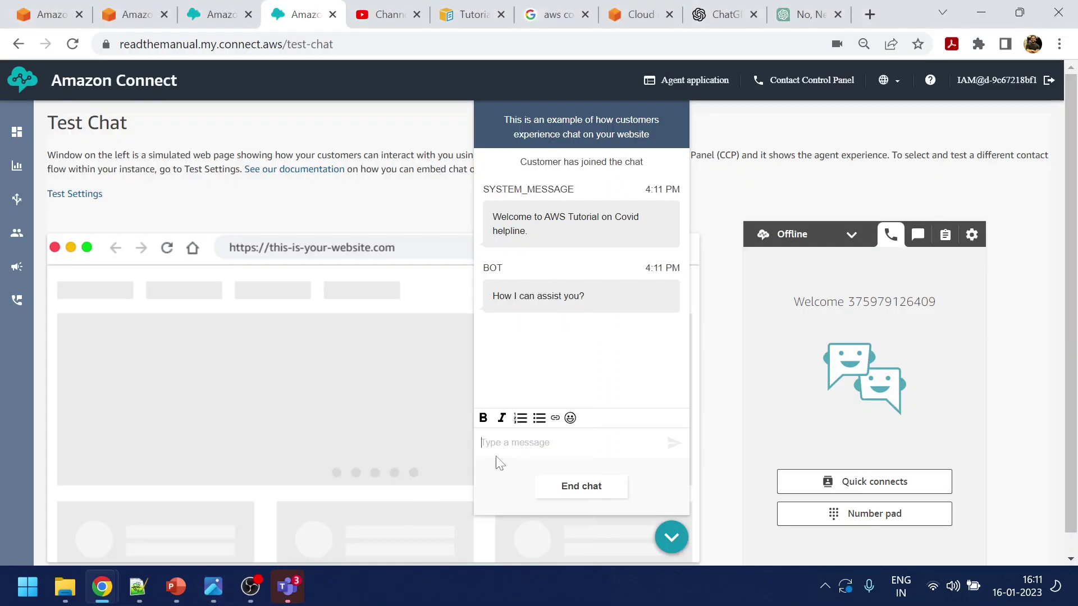
text(wha)
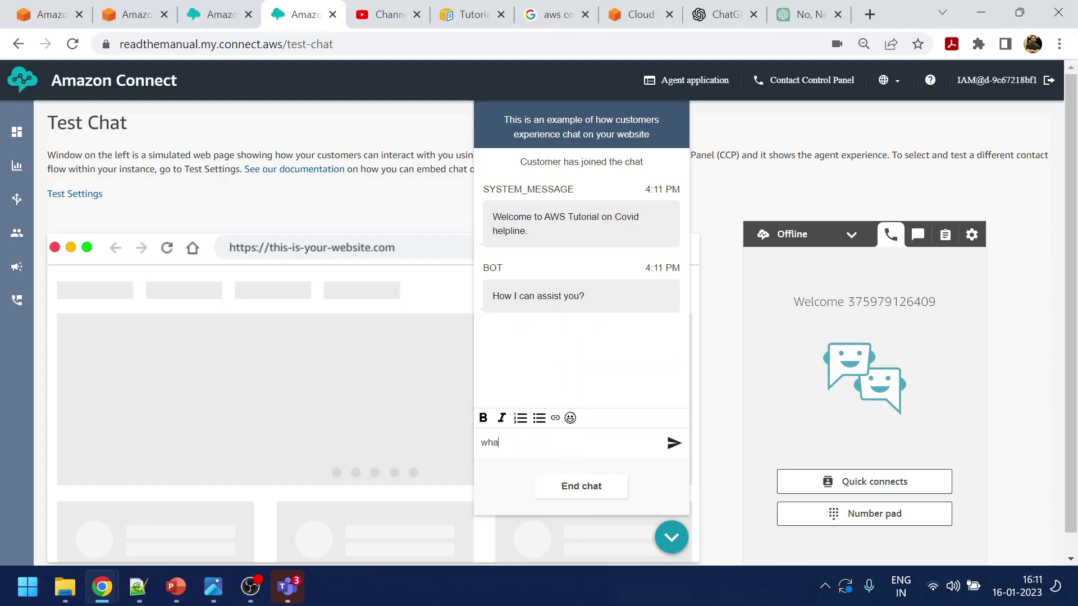
text(t is india covid status)
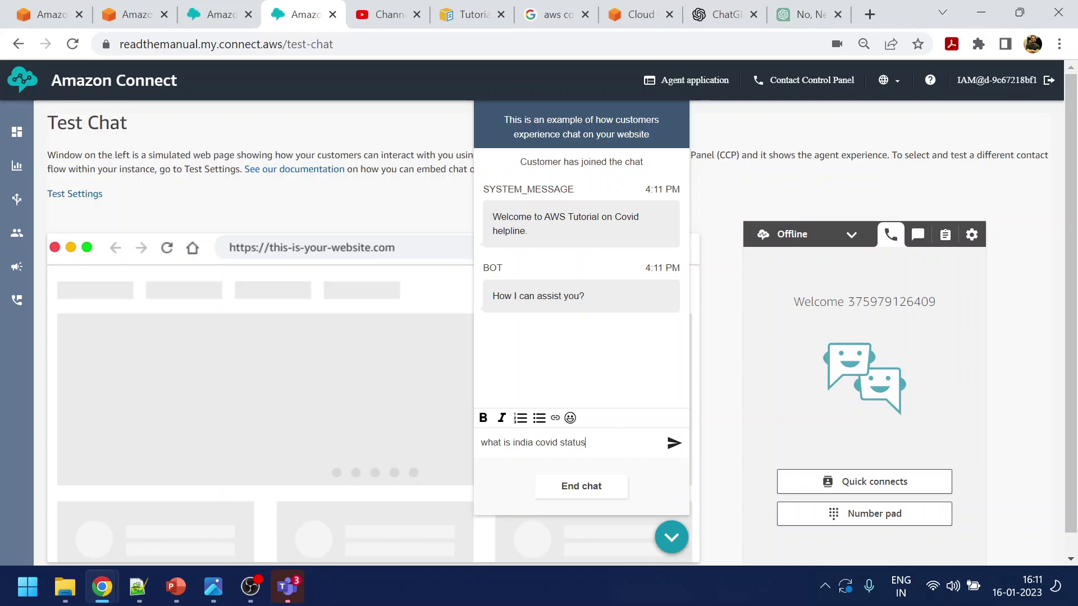
key(Return)
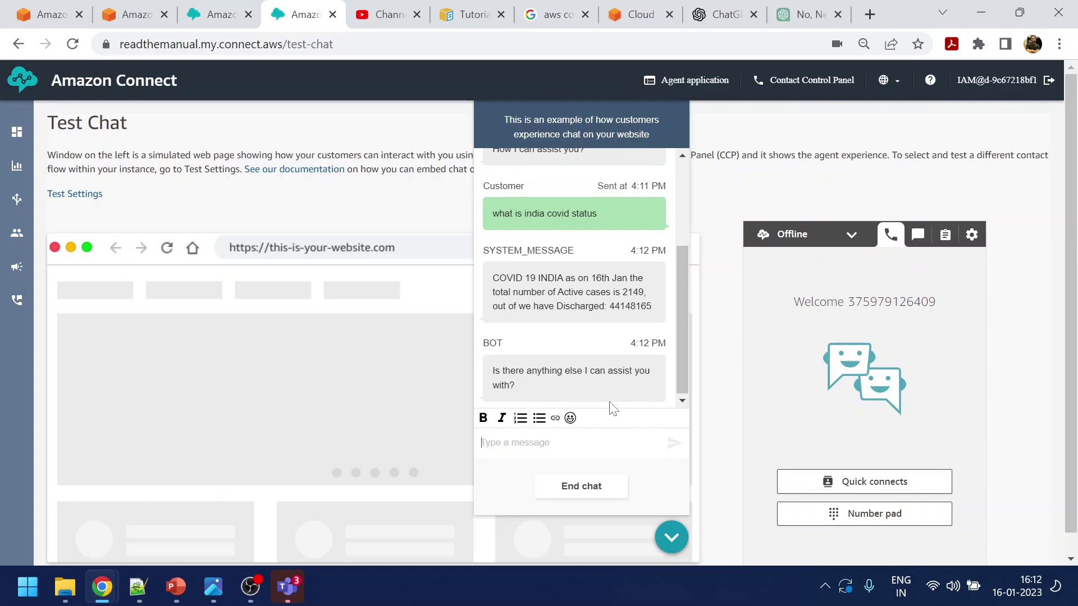
Reply 'yes' to the bot and request an RTPCR appointment booking
drag(491, 371, 523, 386)
text(yes)
key(Return)
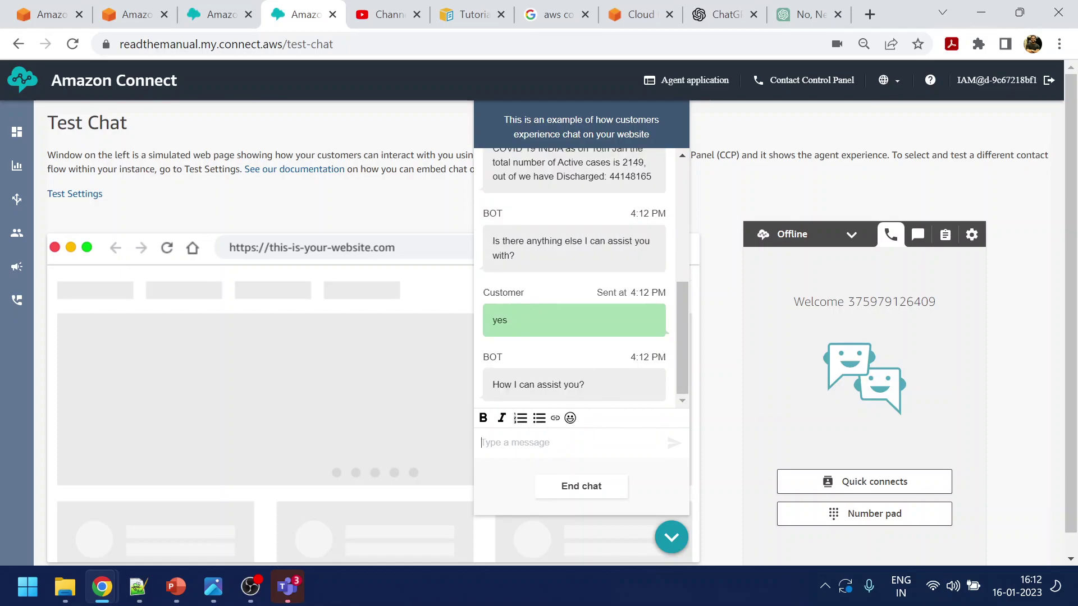
text(i want to book)
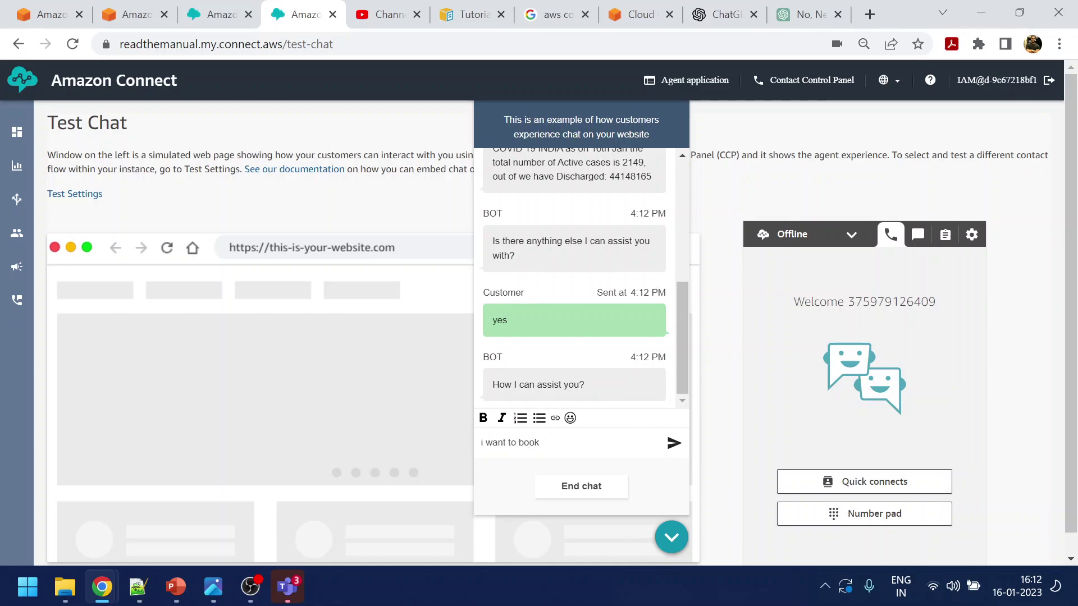
text( appoitment)
key(Return)
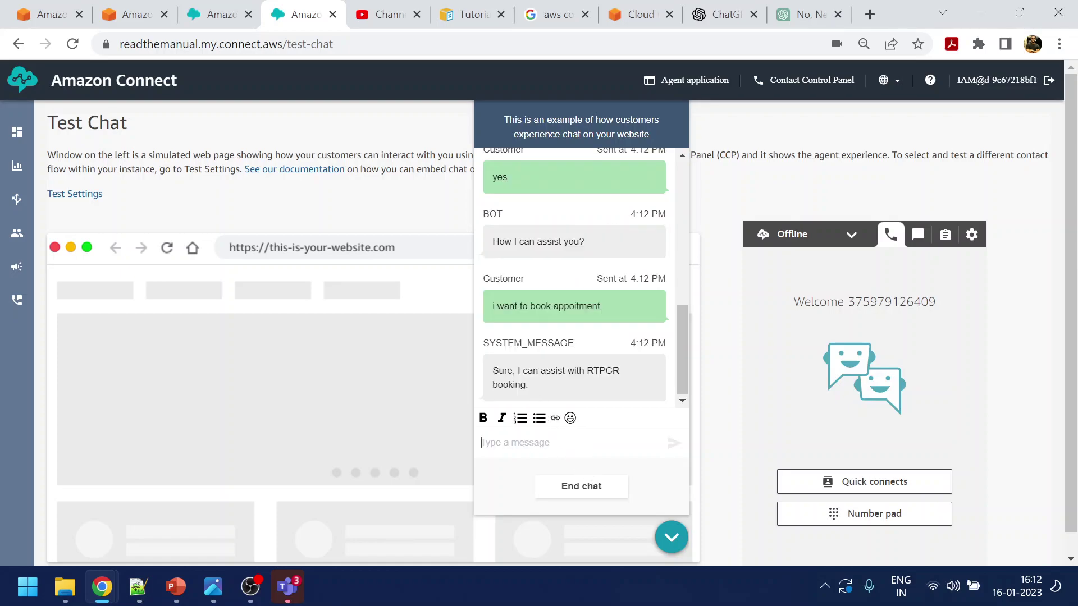
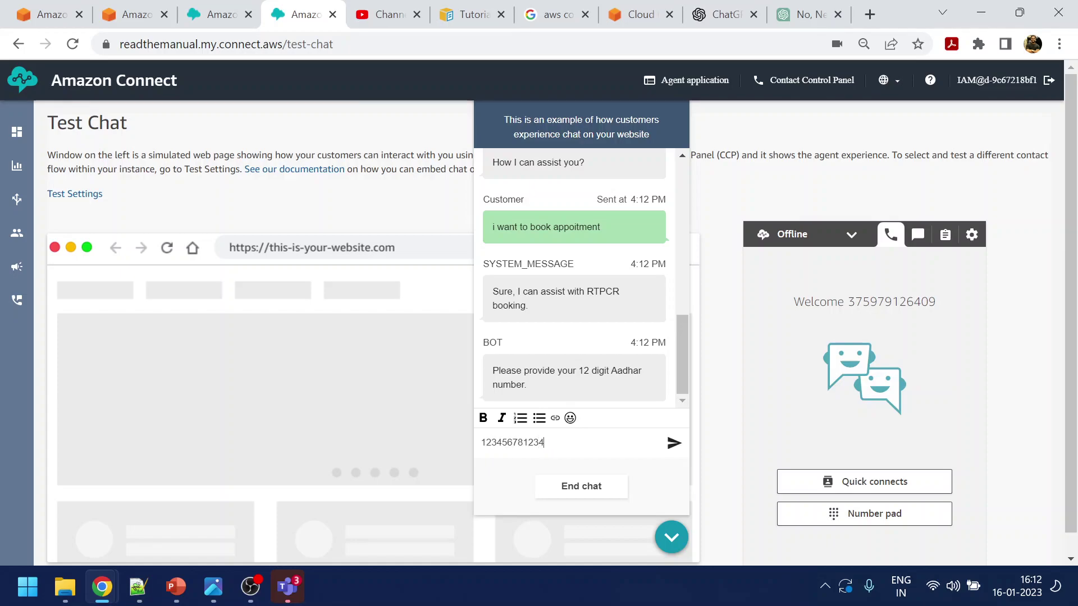
Give the 12-digit Aadhaar number, today's date and 4 pm to book 2023-01-16 at 16:00
key(Return)
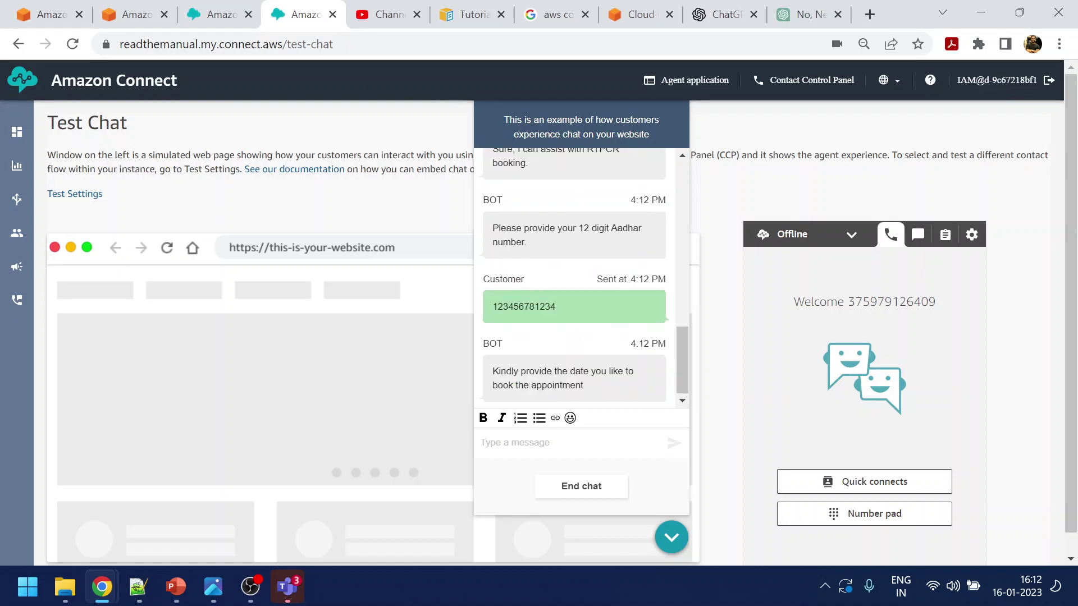
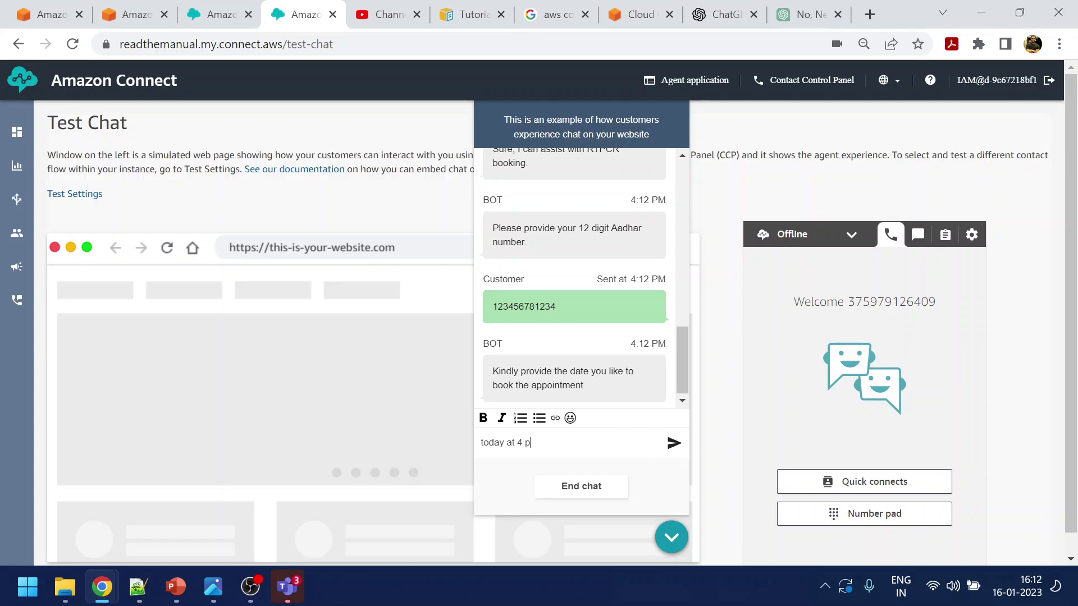
key(Return)
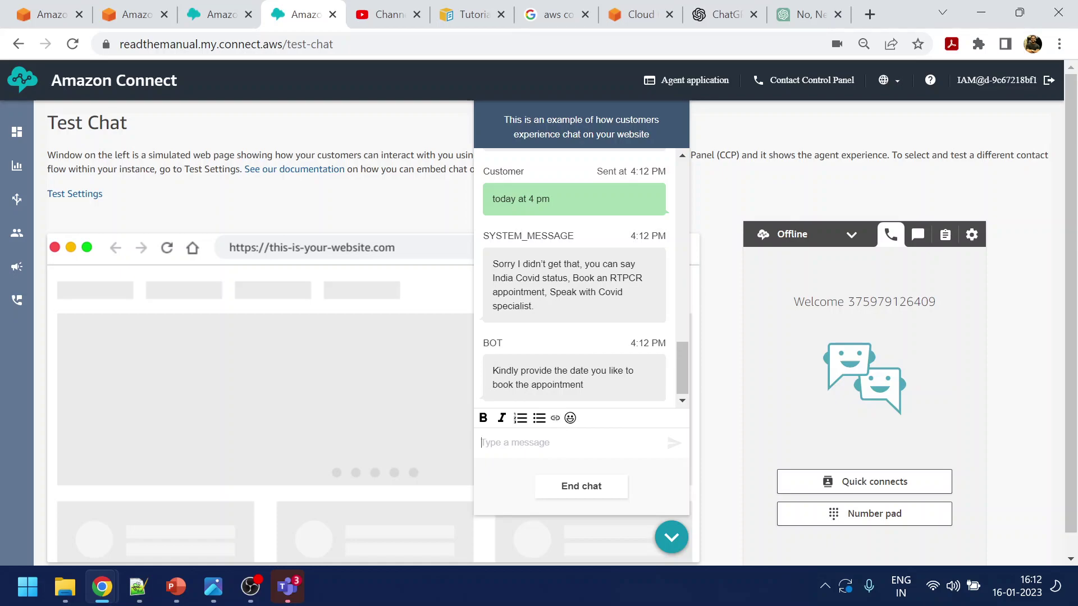
key(Return)
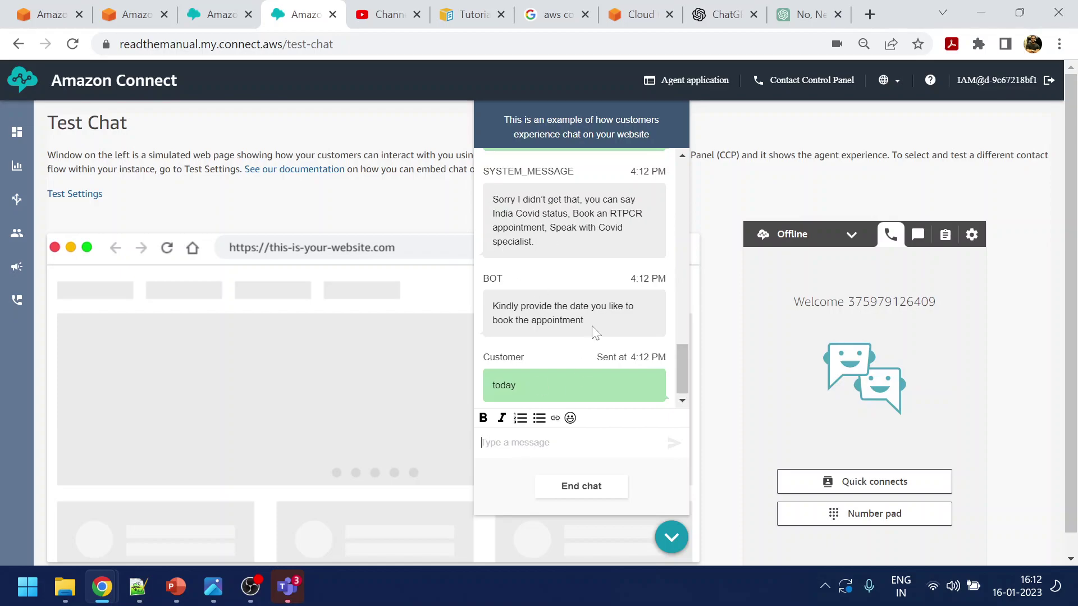
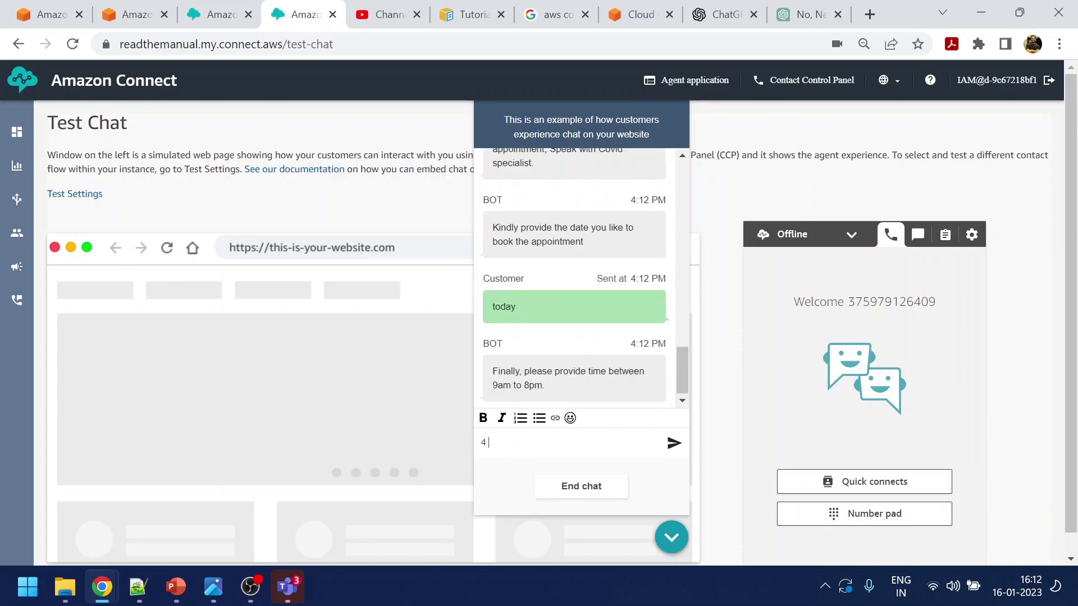
key(Return)
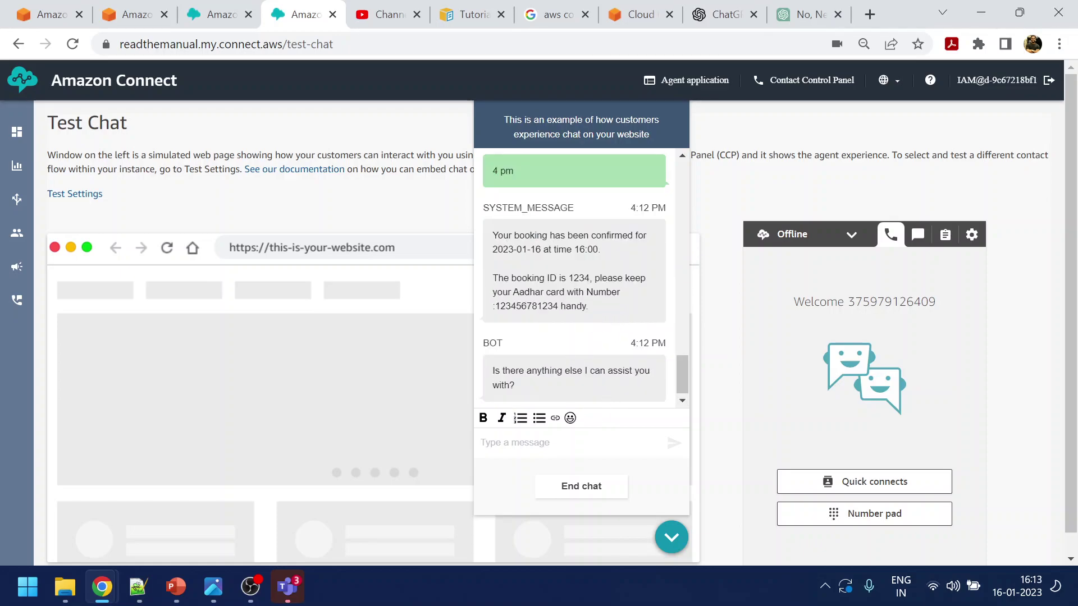
drag(492, 371, 560, 393)
click(539, 444)
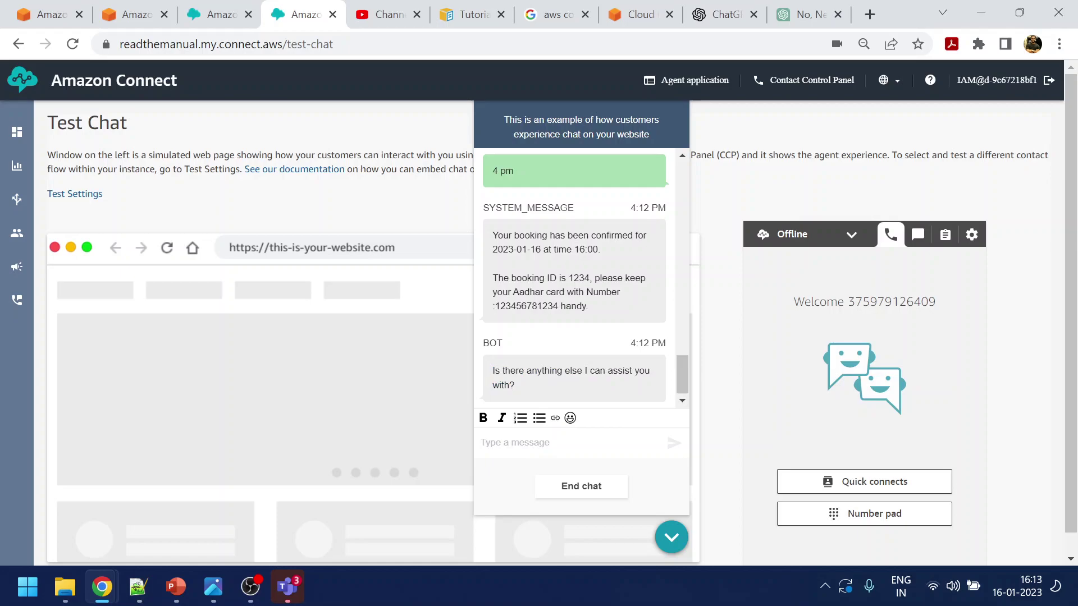
Send 'talk to agent' in the test chat and bring up the agent's CCP window
text(t)
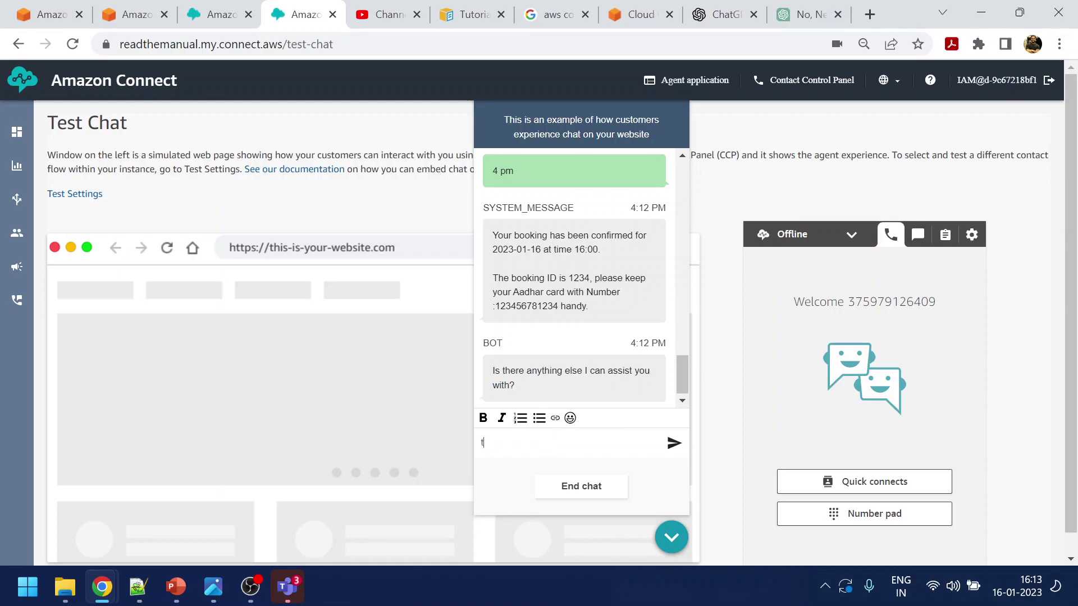
text(al k to)
key(BackSpace)
key(BackSpace)
key(BackSpace)
text(k to agent)
key(Return)
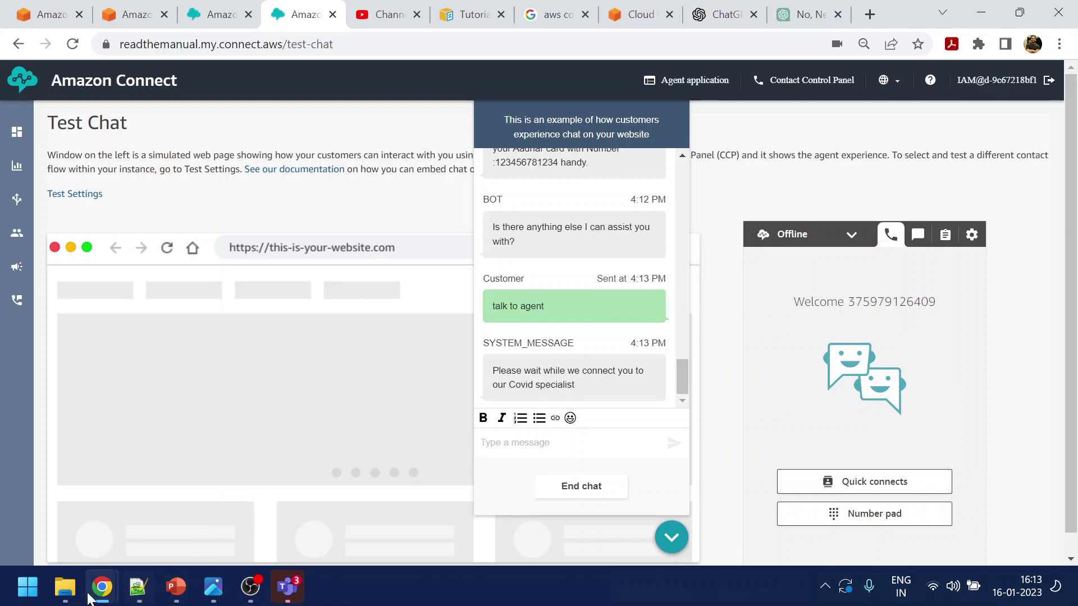
mouse_move(102, 587)
click(267, 531)
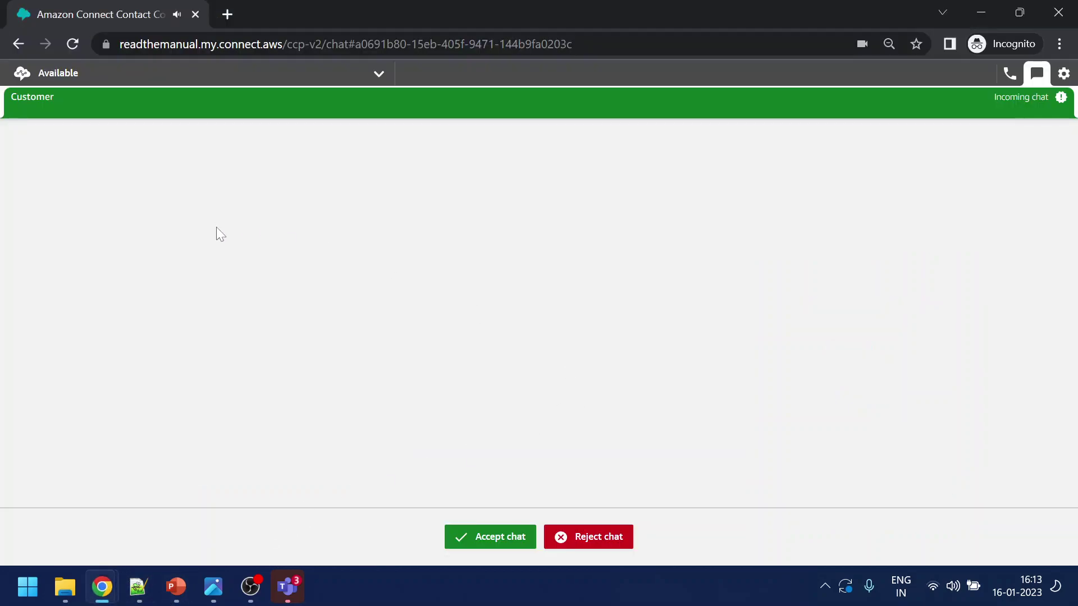
Accept the customer chat as the agent, end it, and bring callflow.png back up
click(525, 539)
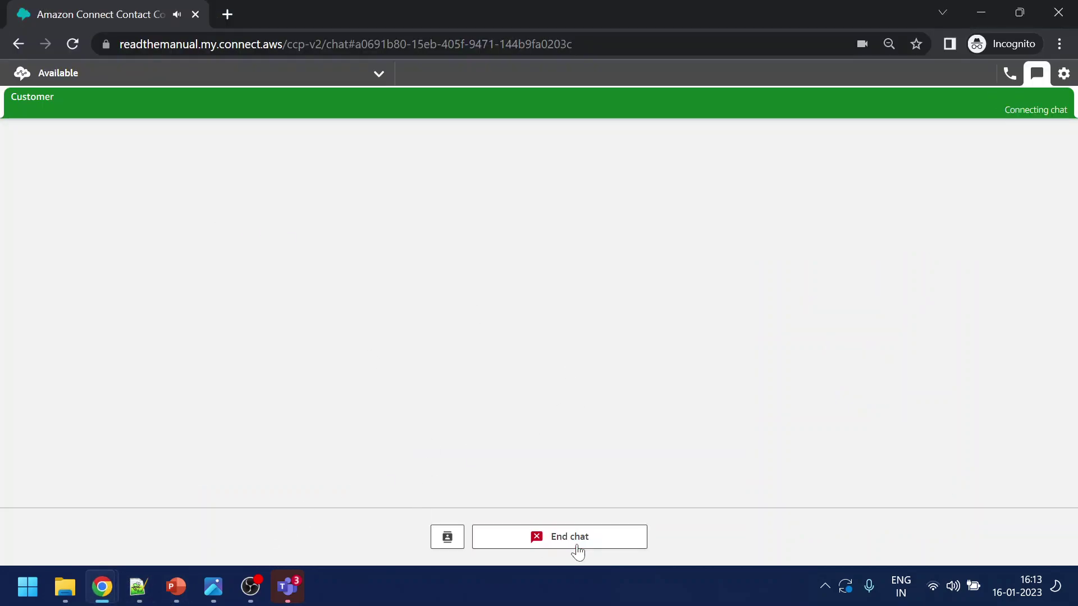
click(560, 542)
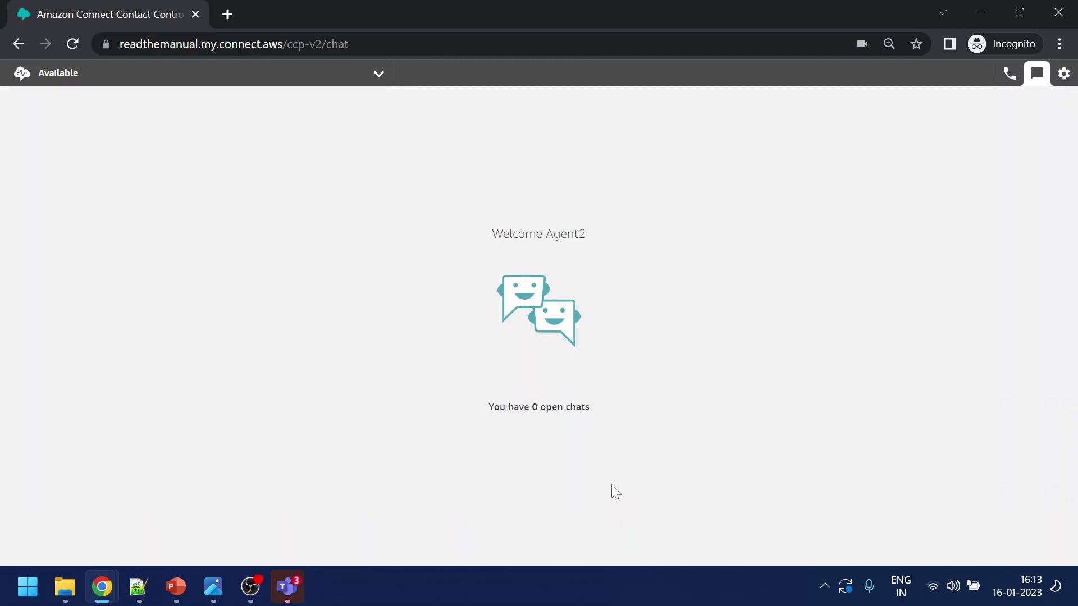
mouse_move(213, 585)
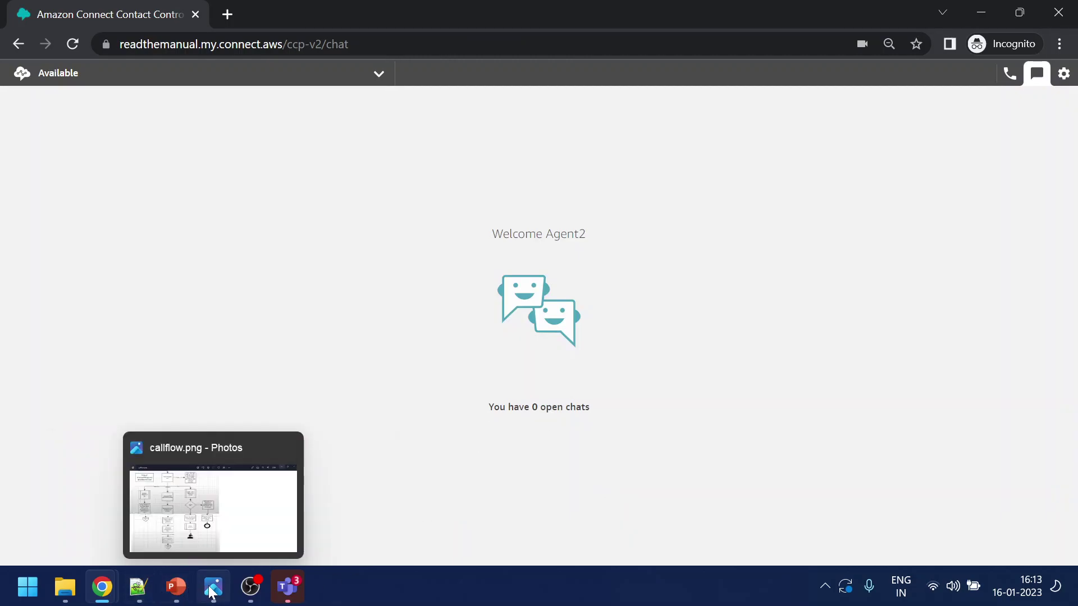
click(217, 525)
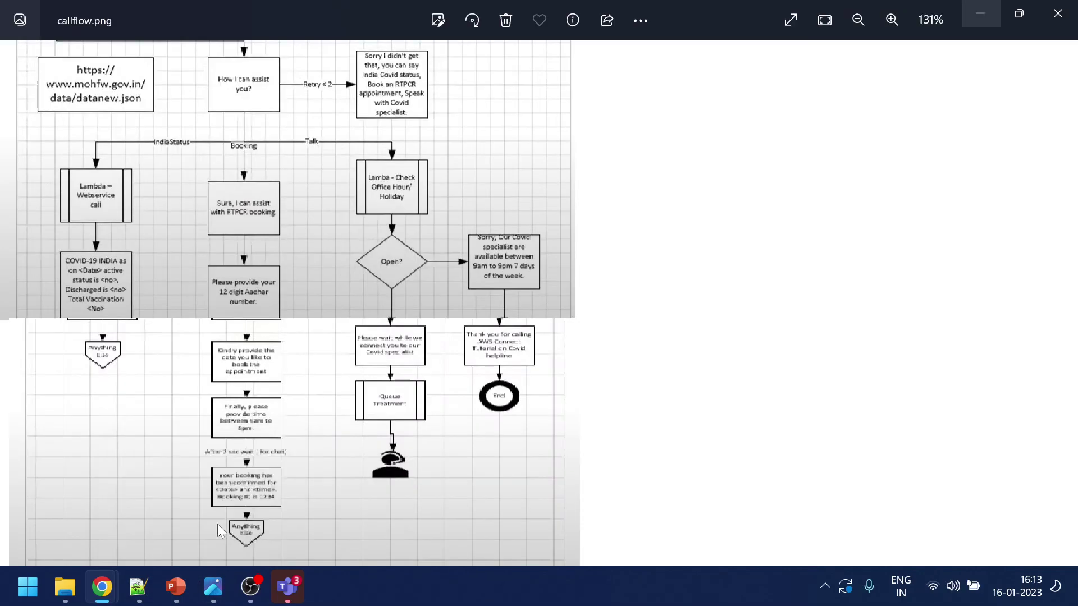